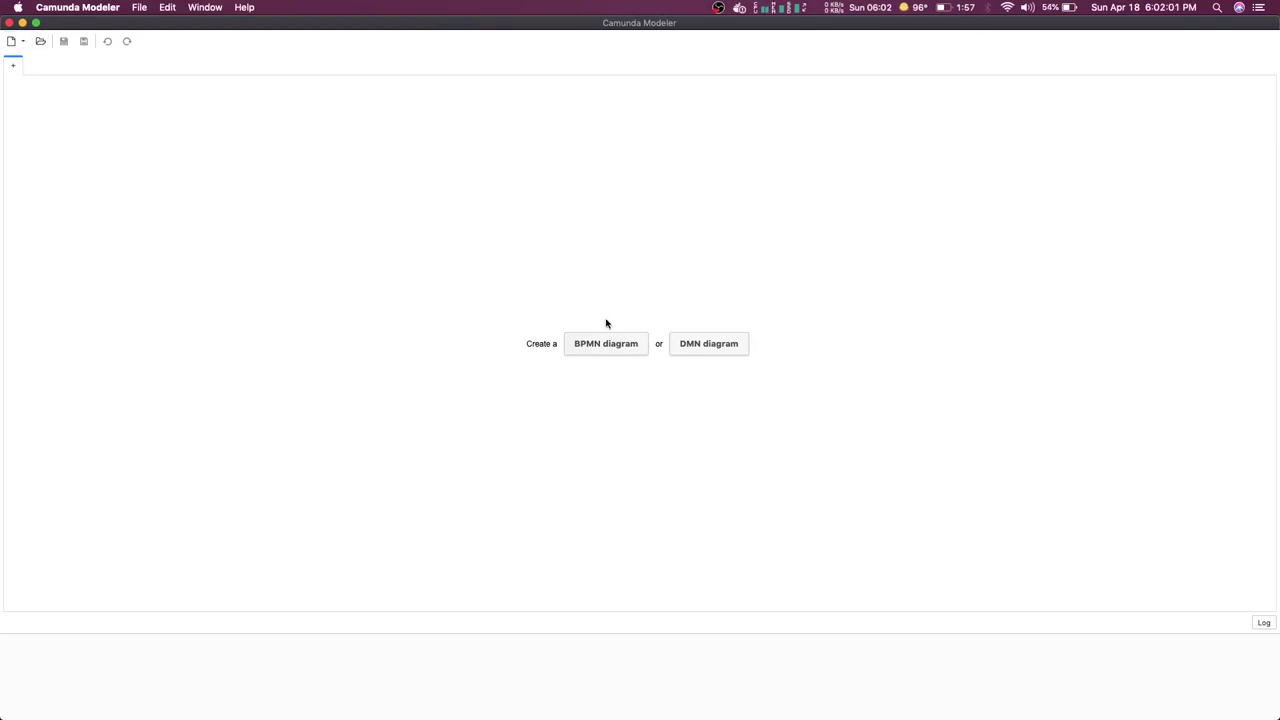
- Create a new BPMN diagram with a start event, a service task and an end event connected in sequence
{"action": "left_click", "coordinate": [602, 347]}
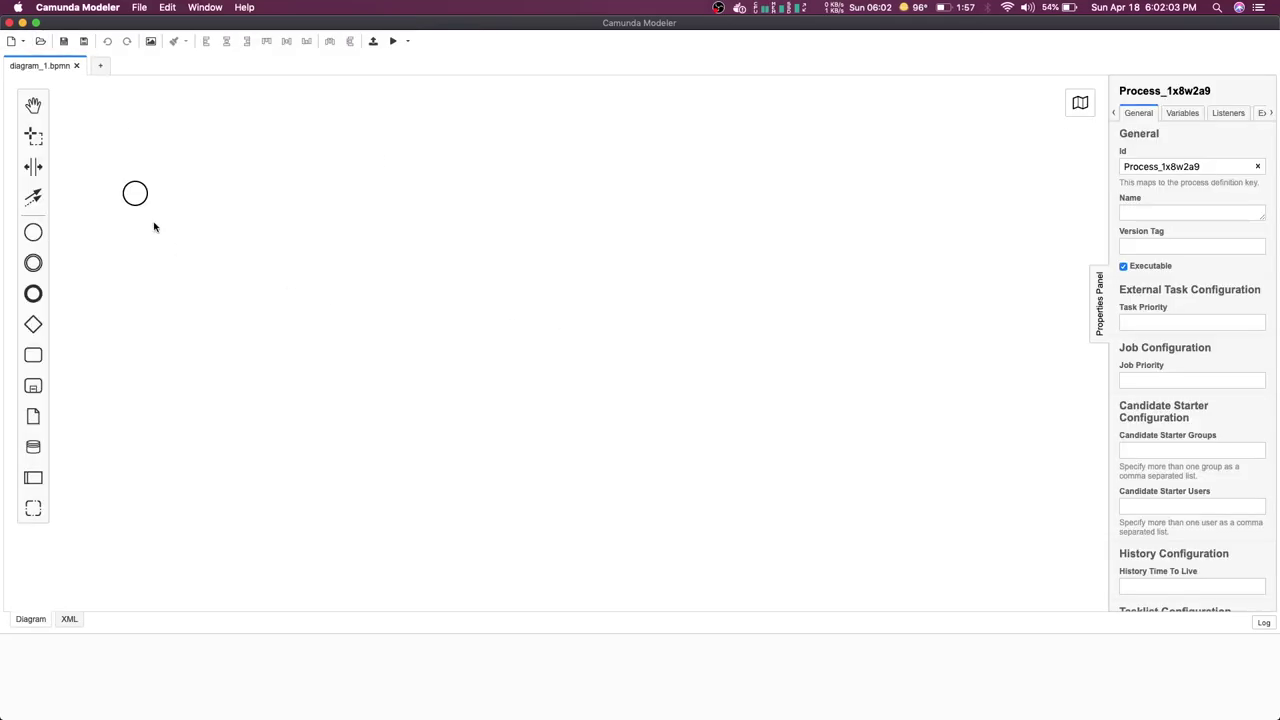
{"action": "left_click_drag", "start_coordinate": [135, 197], "coordinate": [218, 252]}
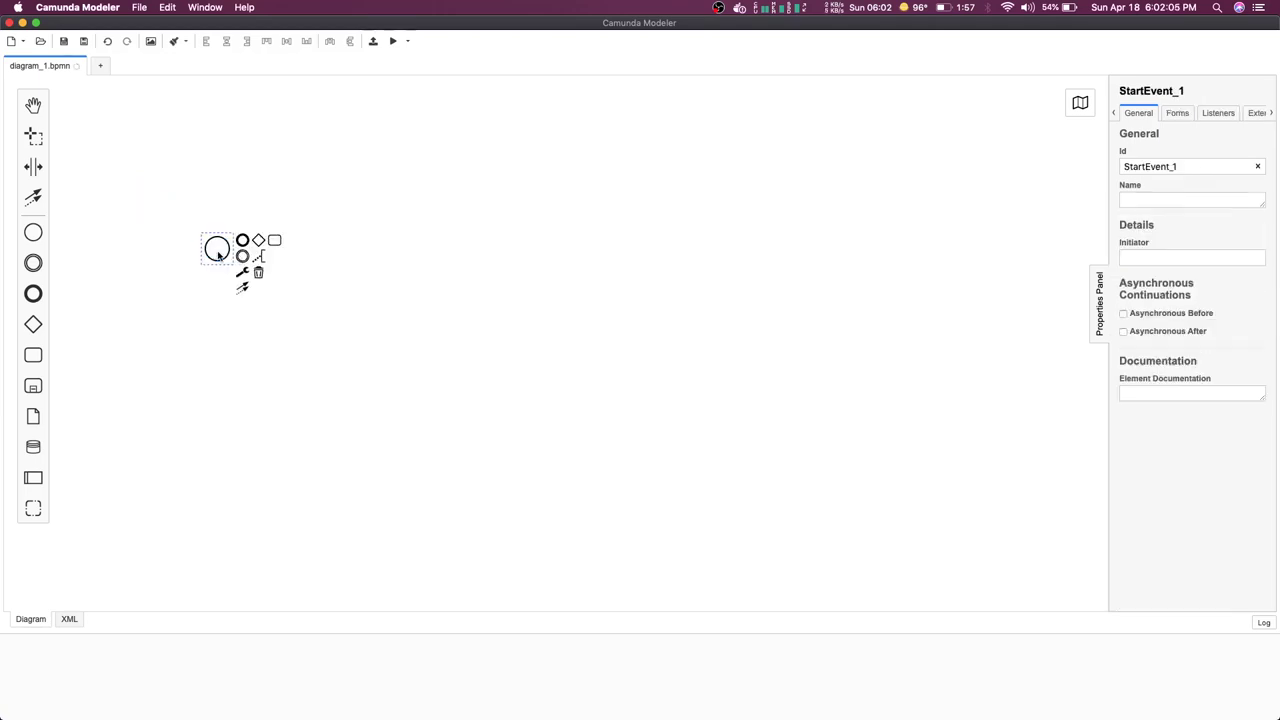
{"action": "left_click", "coordinate": [274, 240]}
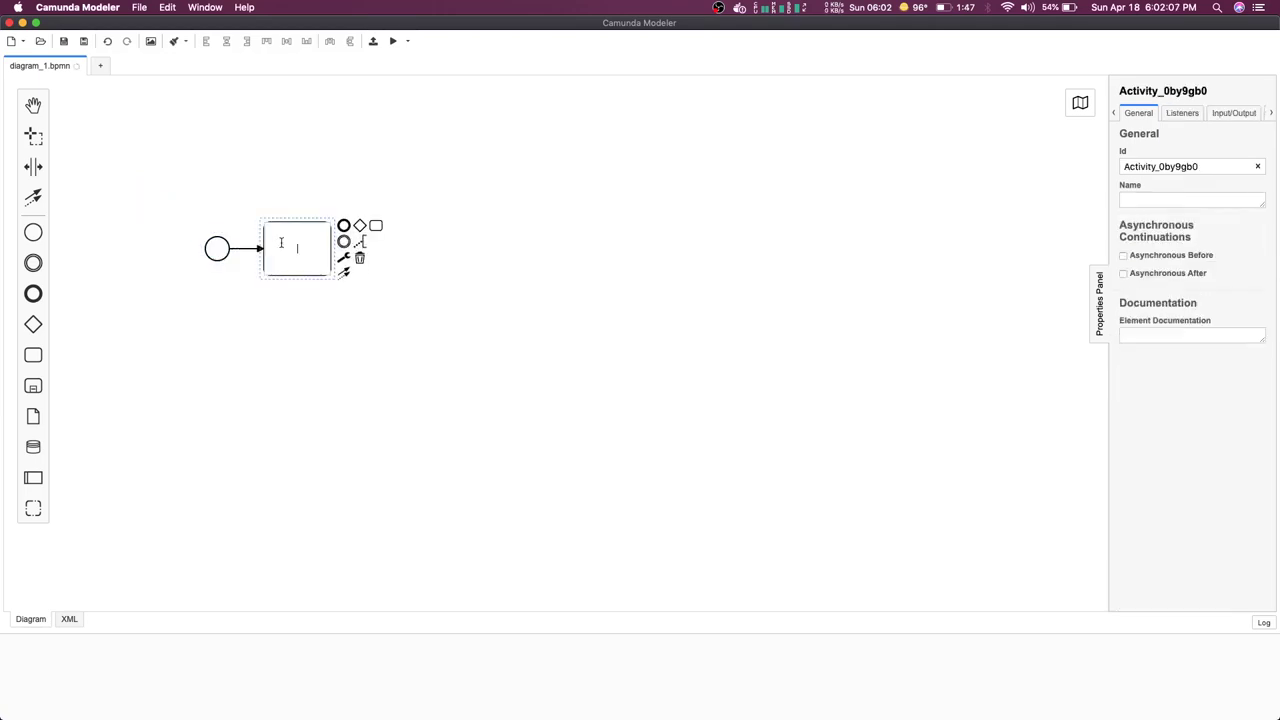
{"action": "left_click", "coordinate": [344, 262]}
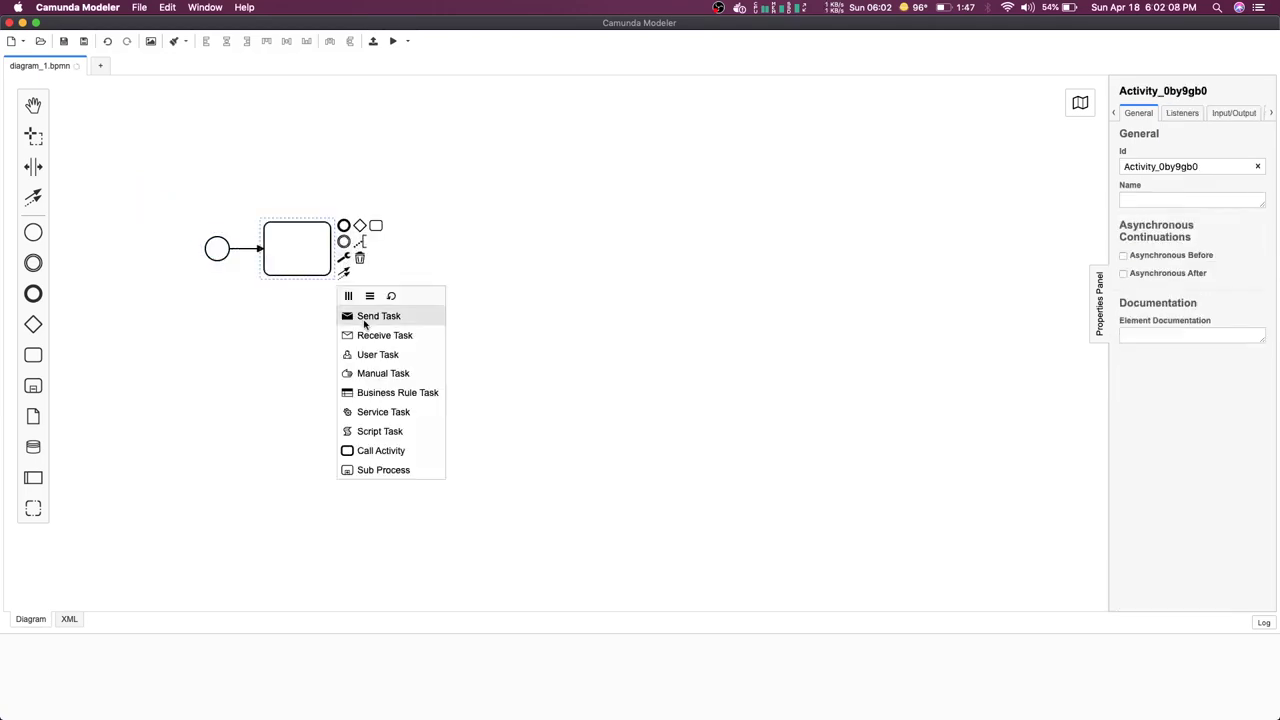
{"action": "left_click", "coordinate": [370, 412]}
{"action": "left_click", "coordinate": [344, 226]}
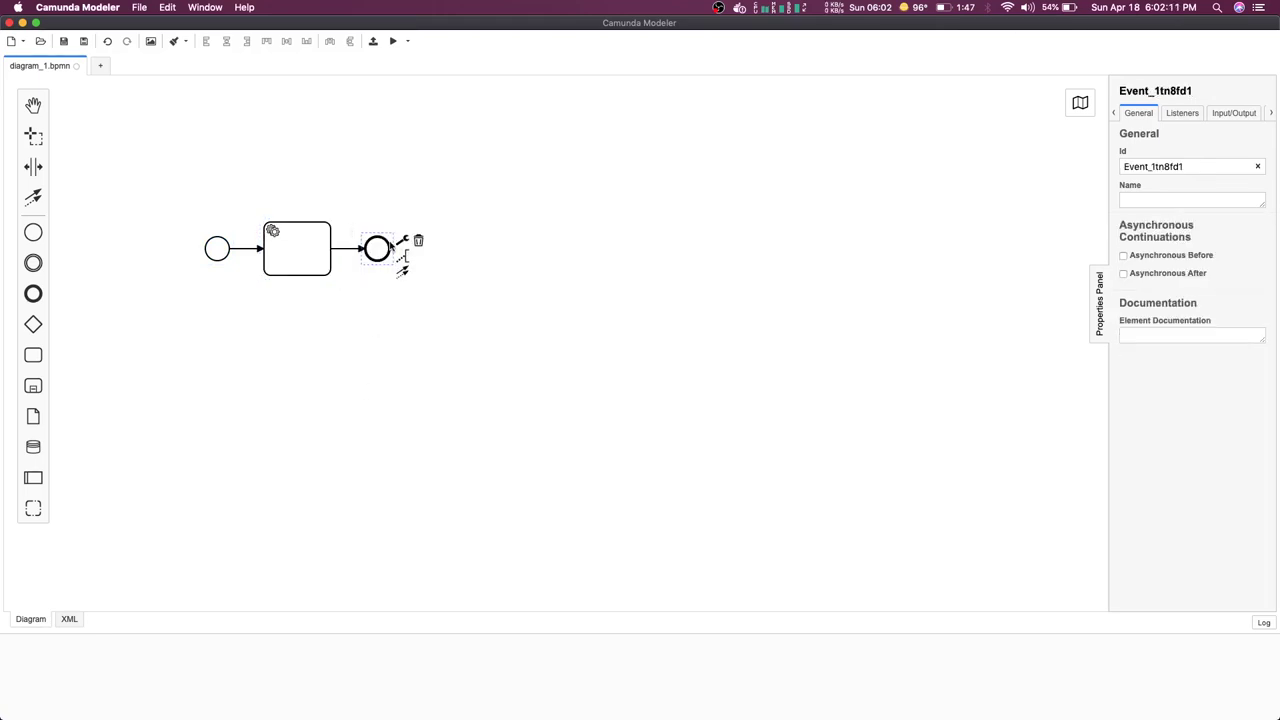
{"action": "left_click", "coordinate": [459, 318]}
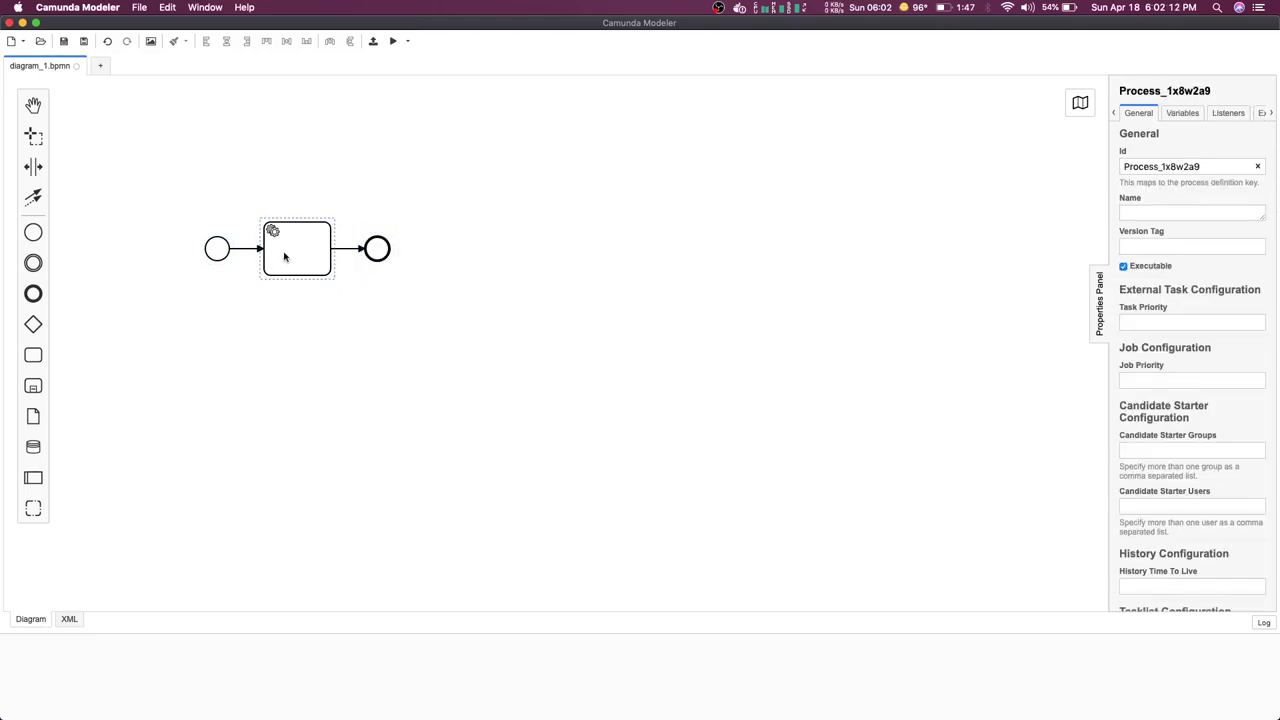
- Name the service task between the start and end events "Test Task"
{"action": "left_click", "coordinate": [219, 252]}
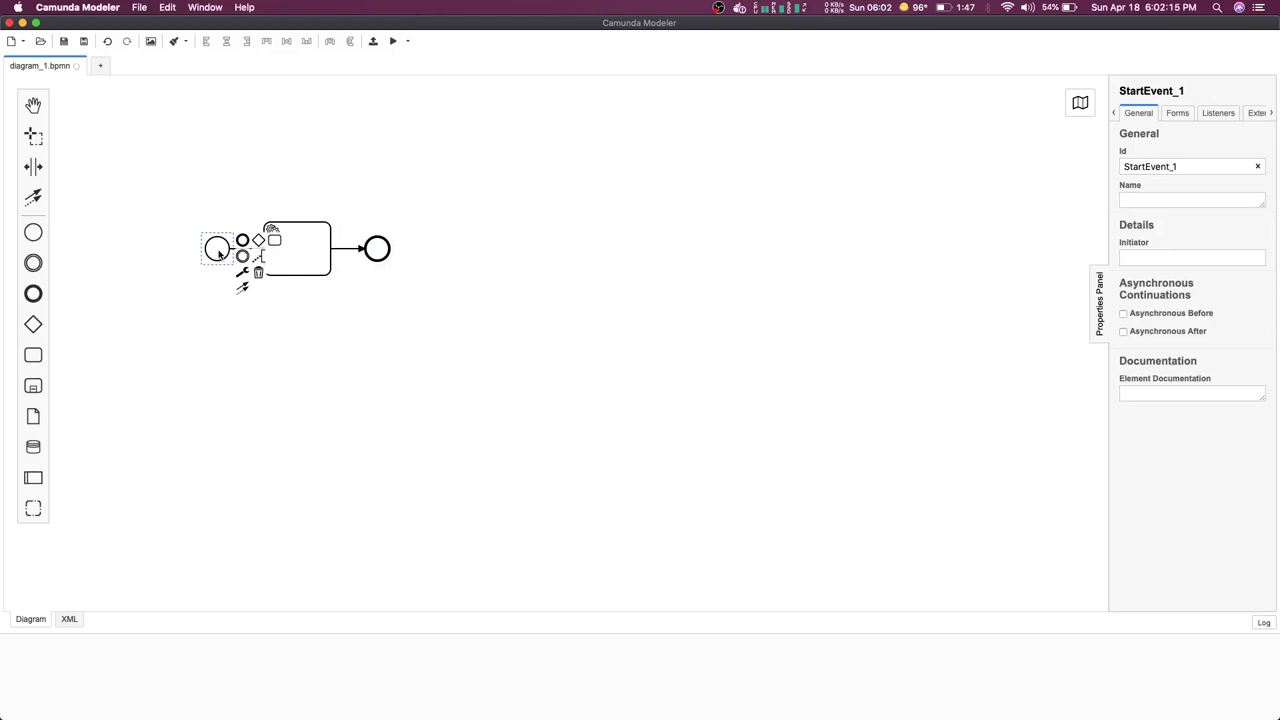
{"action": "double_click", "coordinate": [307, 256]}
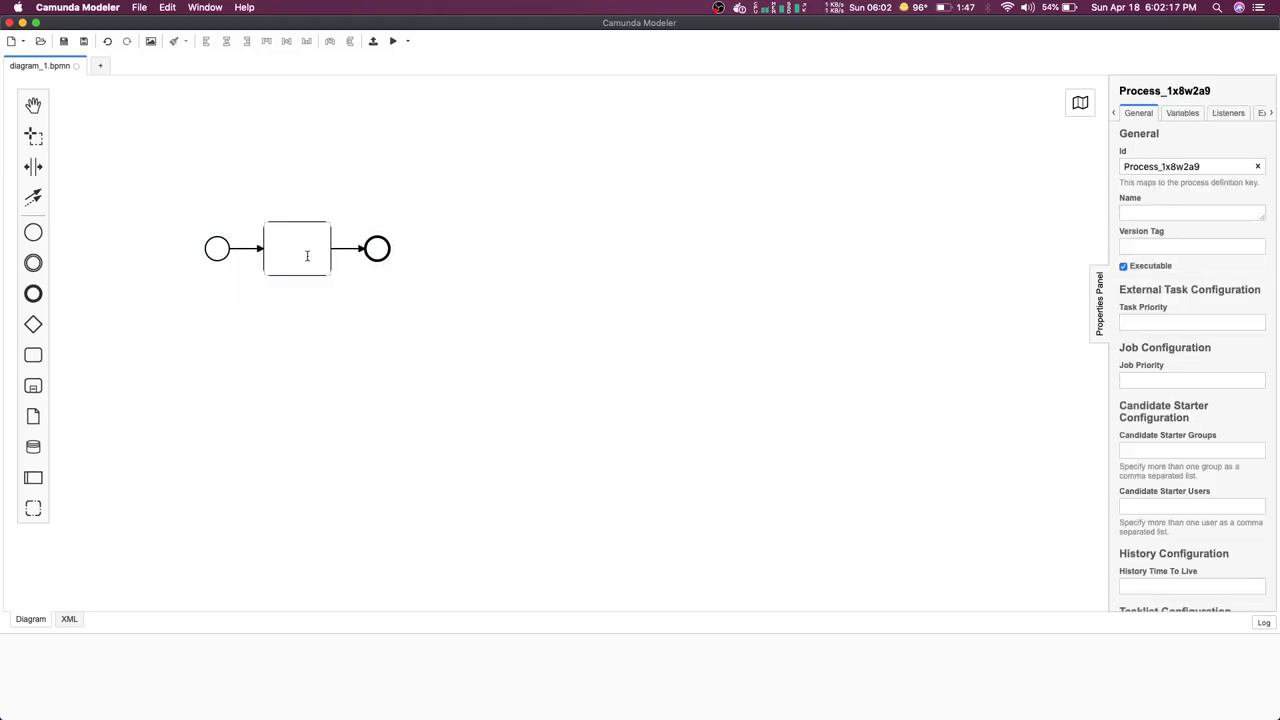
{"action": "type", "text": "Test Task"}
{"action": "left_click", "coordinate": [366, 162]}
- Save the diagram on the Desktop under the file name test in BPMN format
{"action": "left_click", "coordinate": [371, 42]}
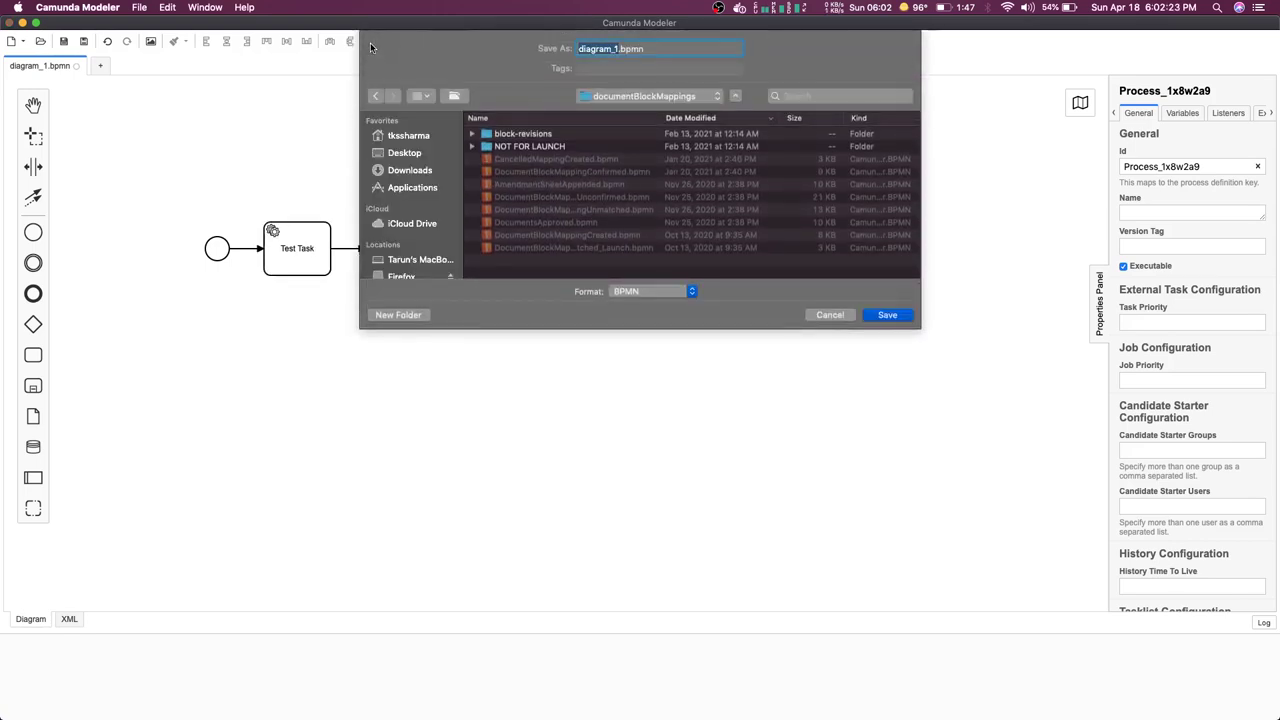
{"action": "left_click", "coordinate": [830, 315]}
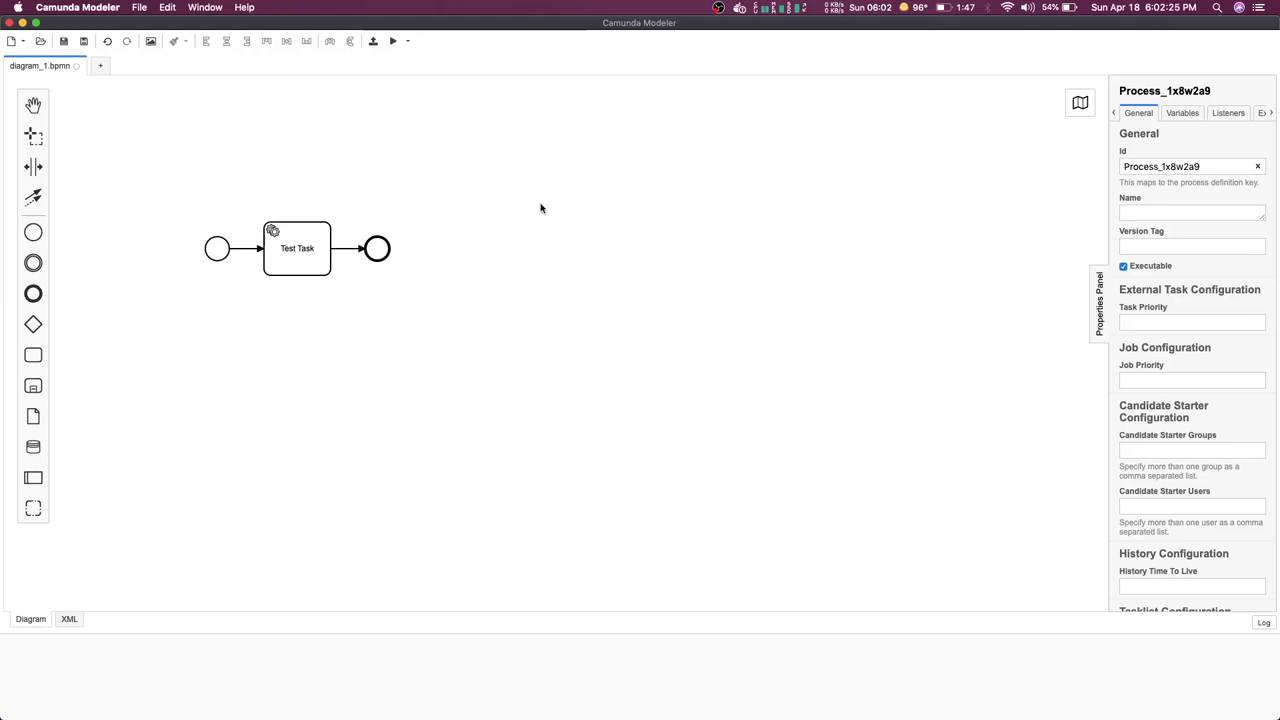
{"action": "key", "text": "super+s"}
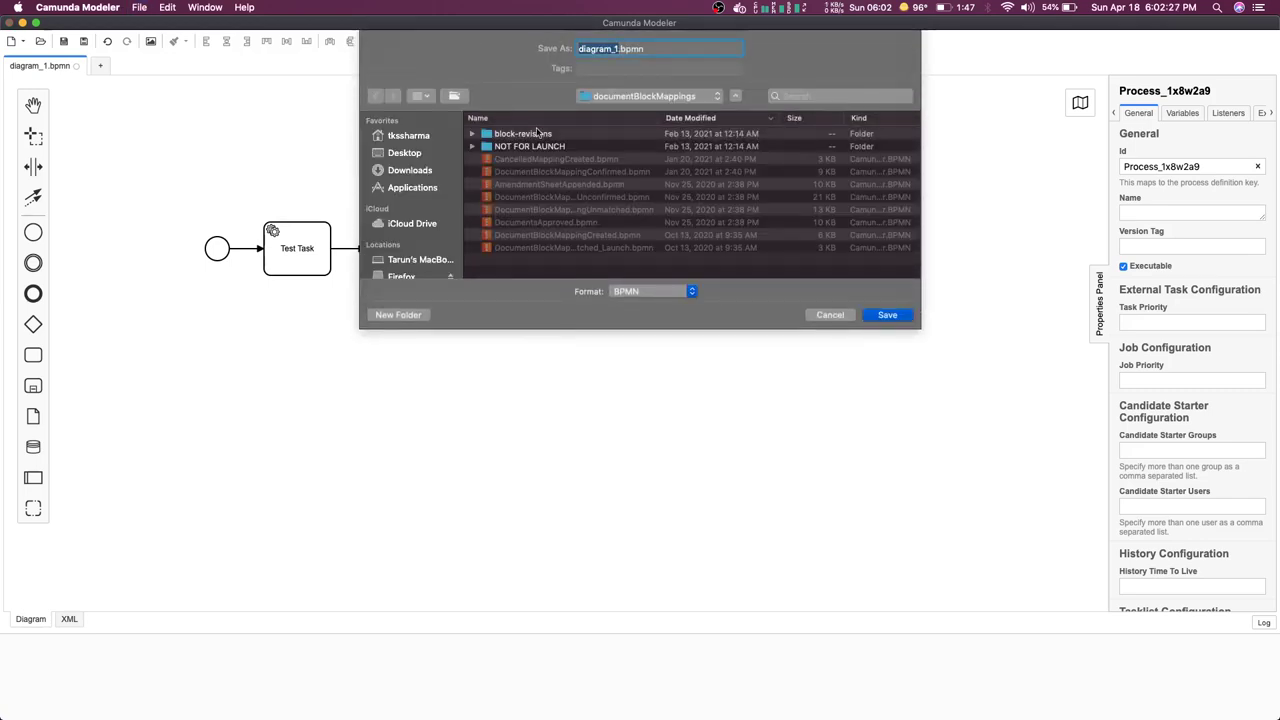
{"action": "left_click", "coordinate": [410, 154]}
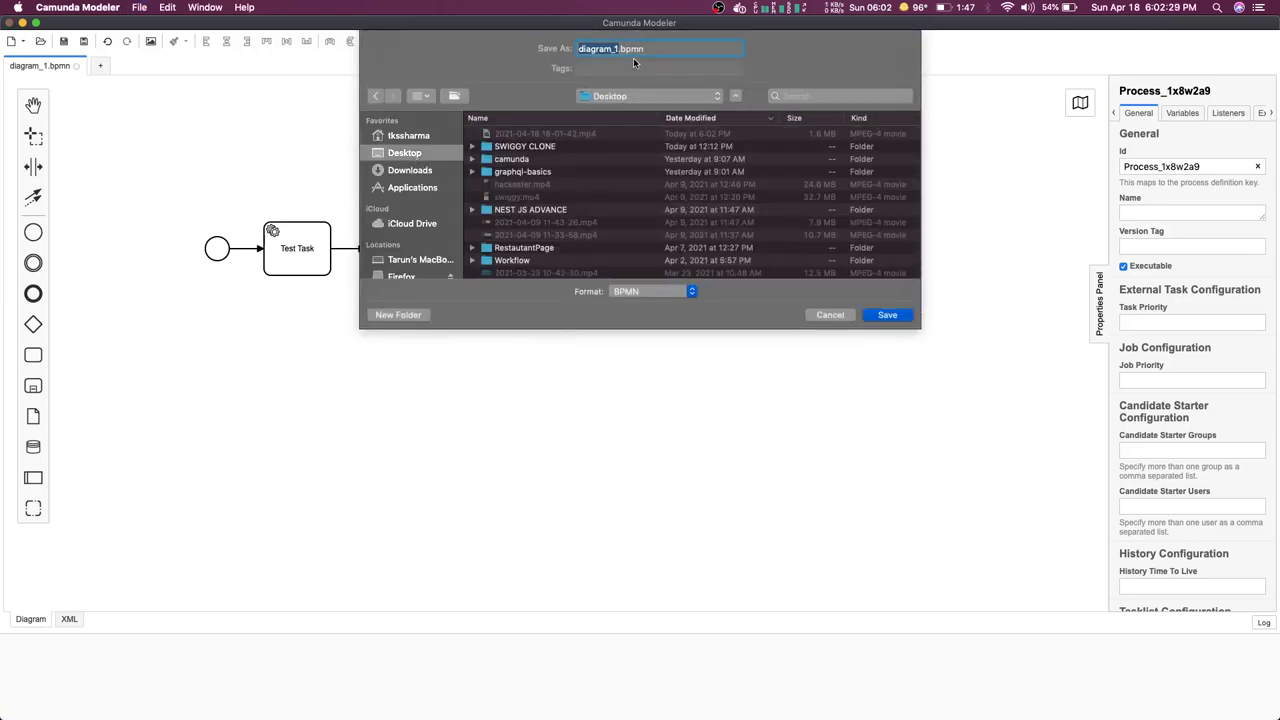
{"action": "type", "text": "test"}
{"action": "left_click", "coordinate": [887, 315]}
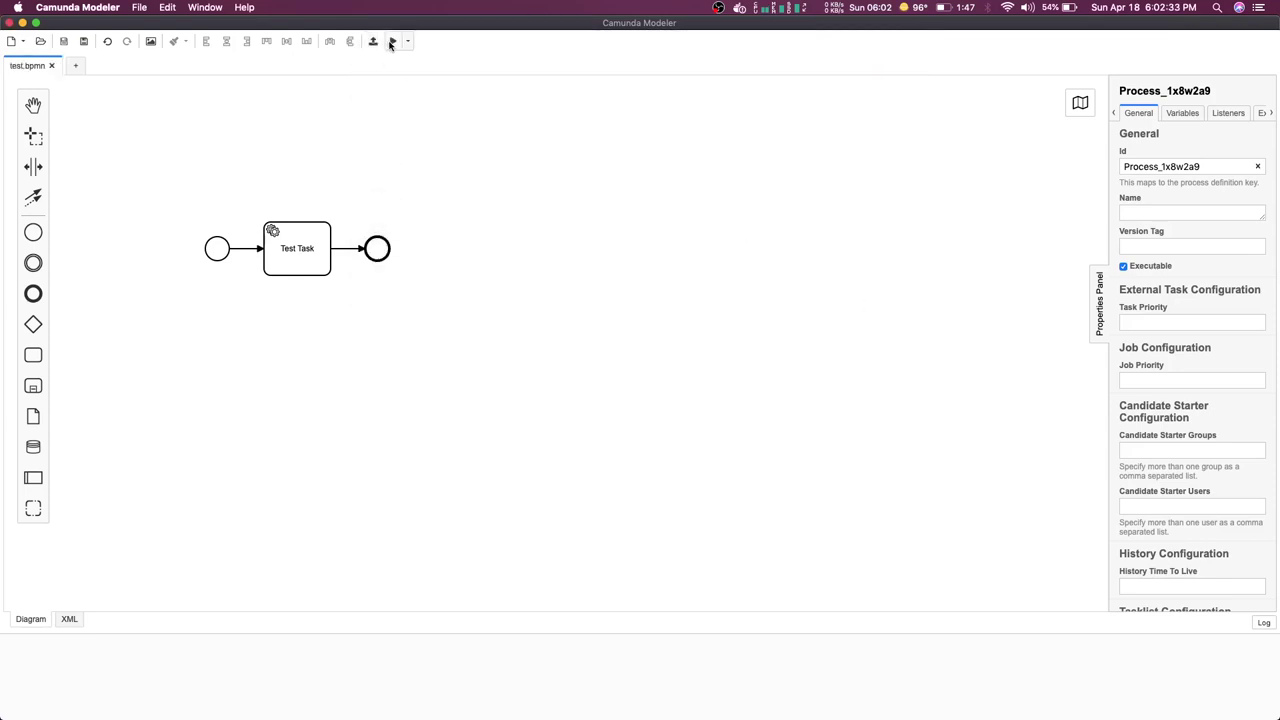
- Try to deploy the saved diagram under the deployment name test to the preset REST endpoint
{"action": "left_click", "coordinate": [373, 42]}
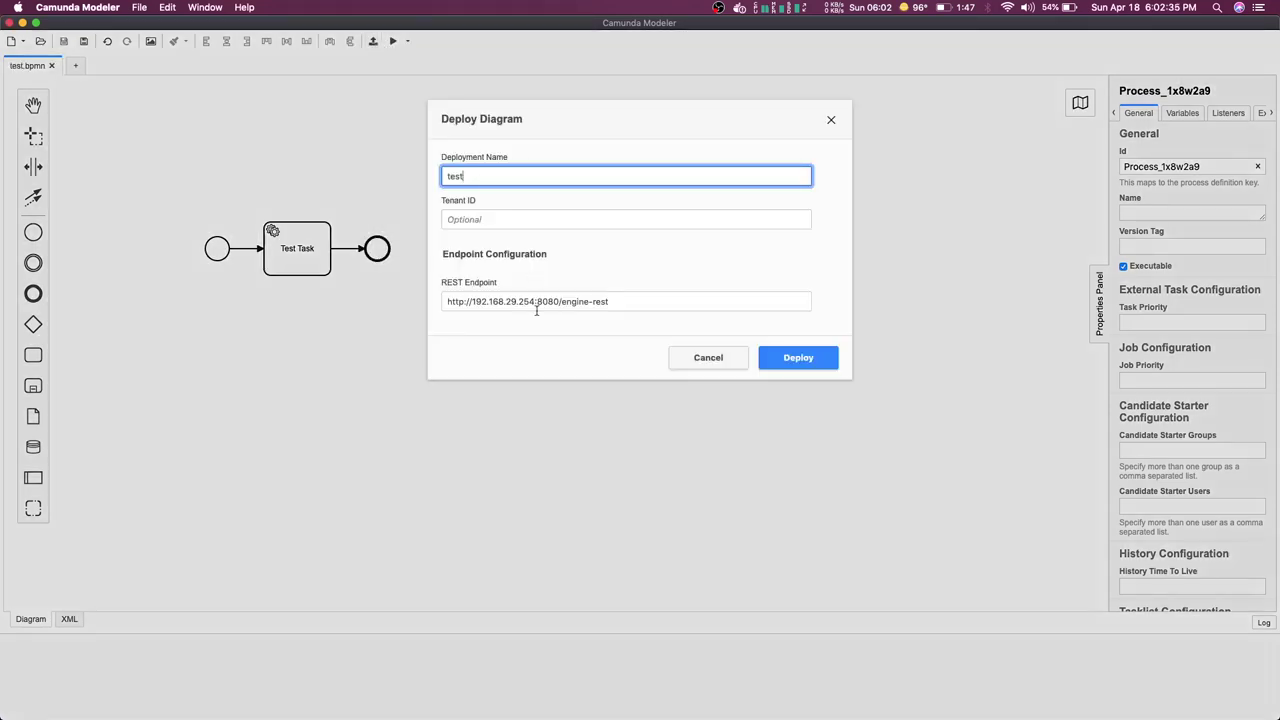
{"action": "triple_click", "coordinate": [626, 296]}
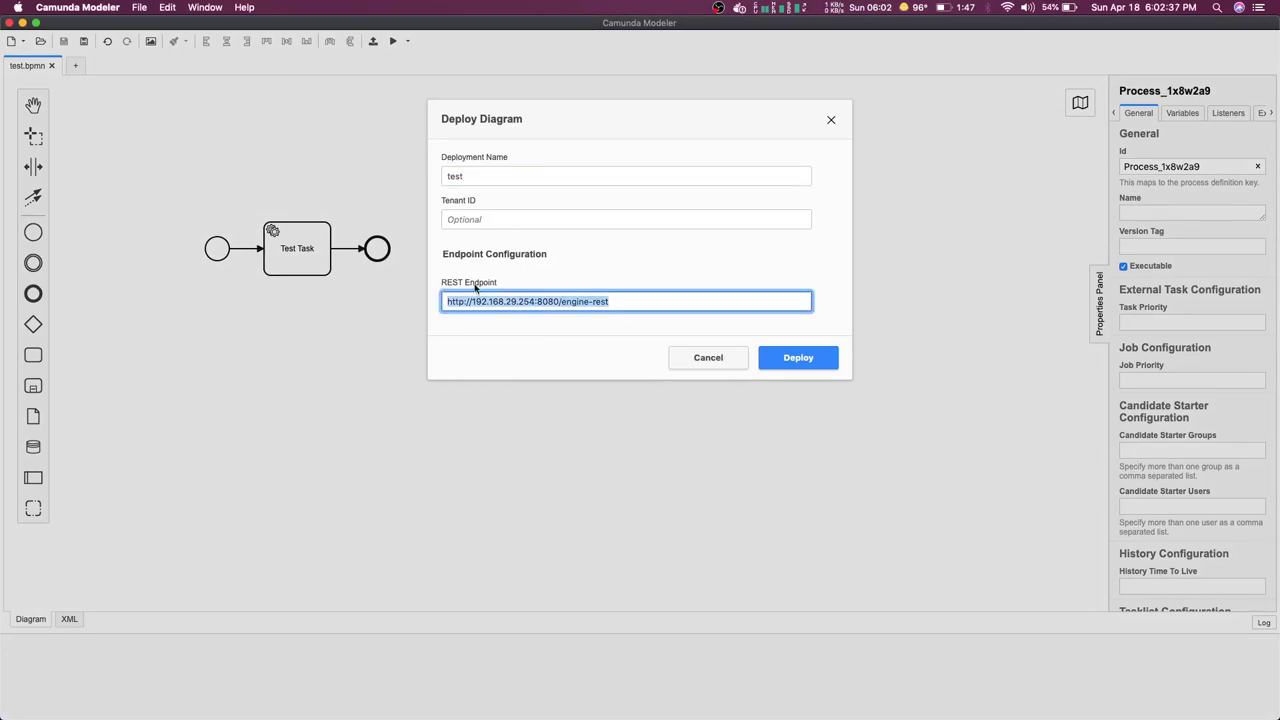
{"action": "left_click", "coordinate": [783, 366]}
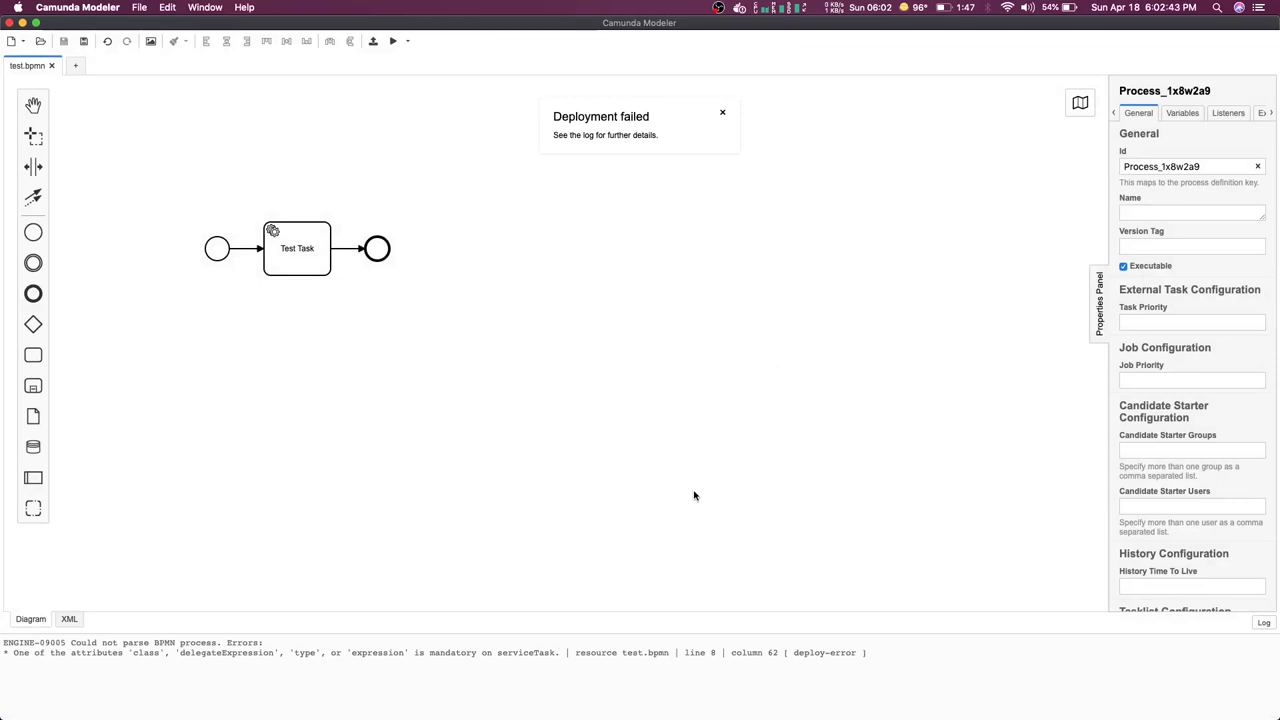
- Set the Test Task's implementation to External with the topic test and save the diagram
{"action": "left_click", "coordinate": [298, 256]}
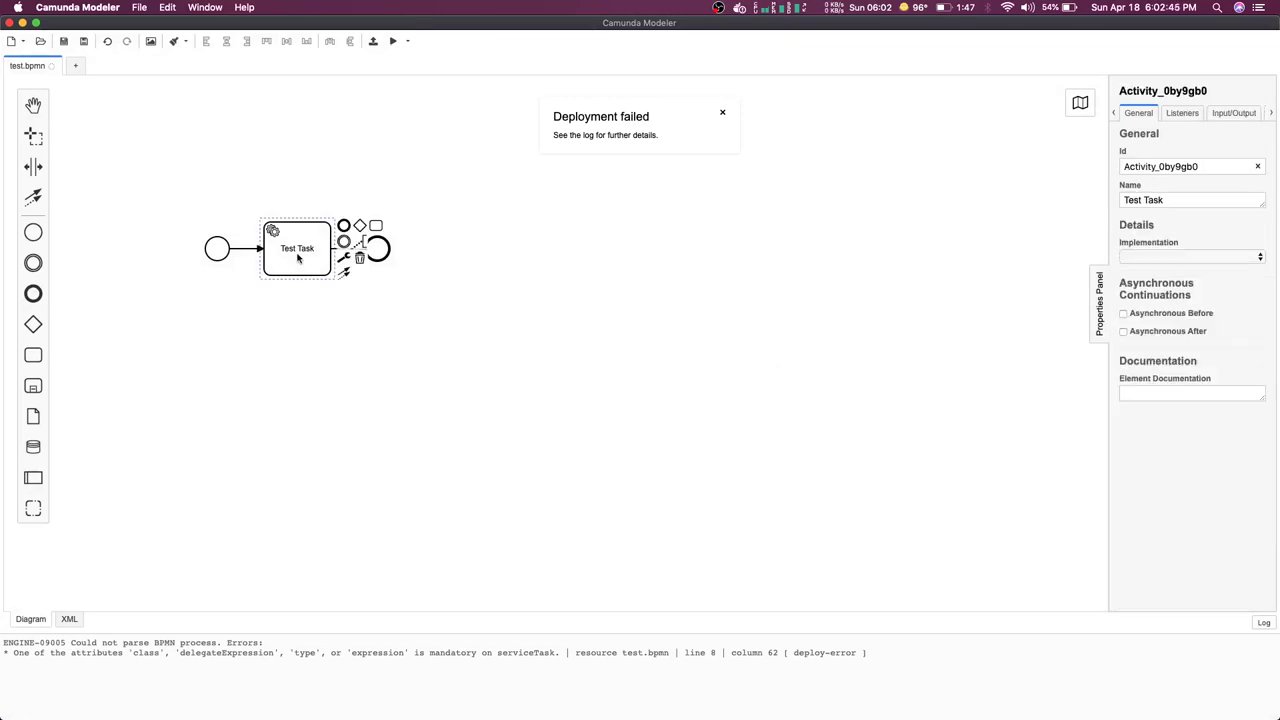
{"action": "left_click", "coordinate": [1195, 258]}
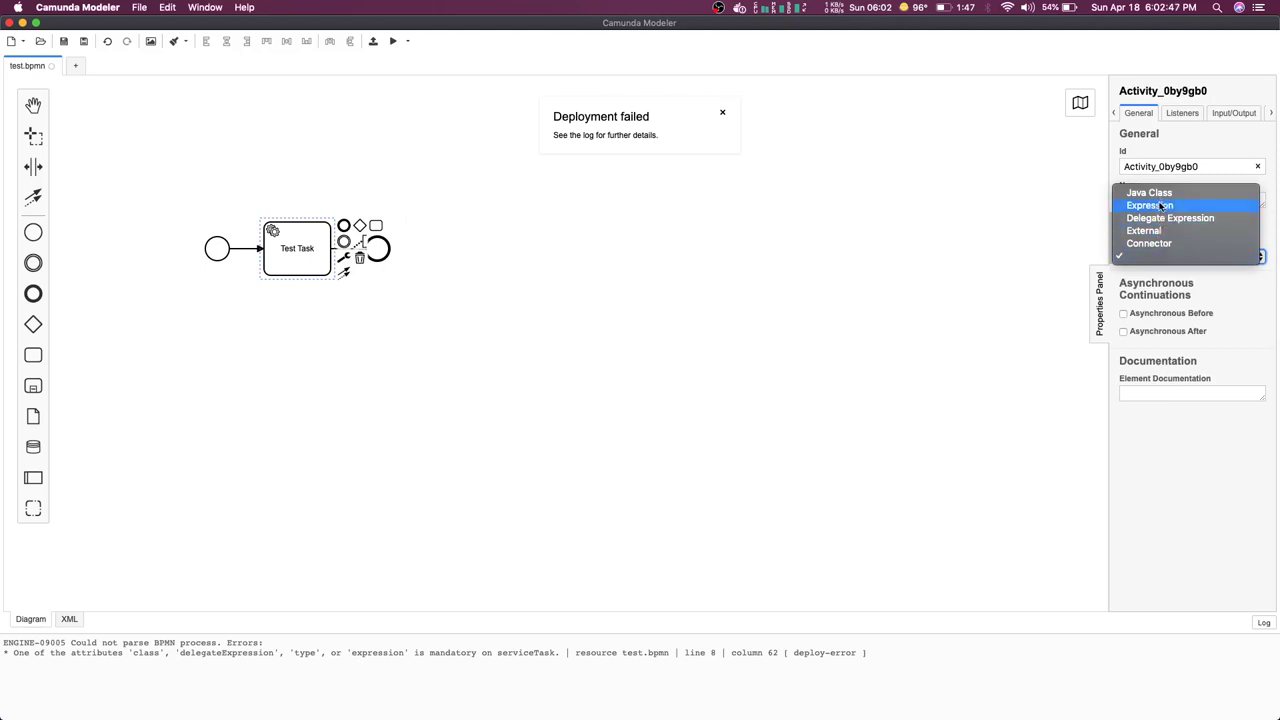
{"action": "left_click", "coordinate": [1157, 230]}
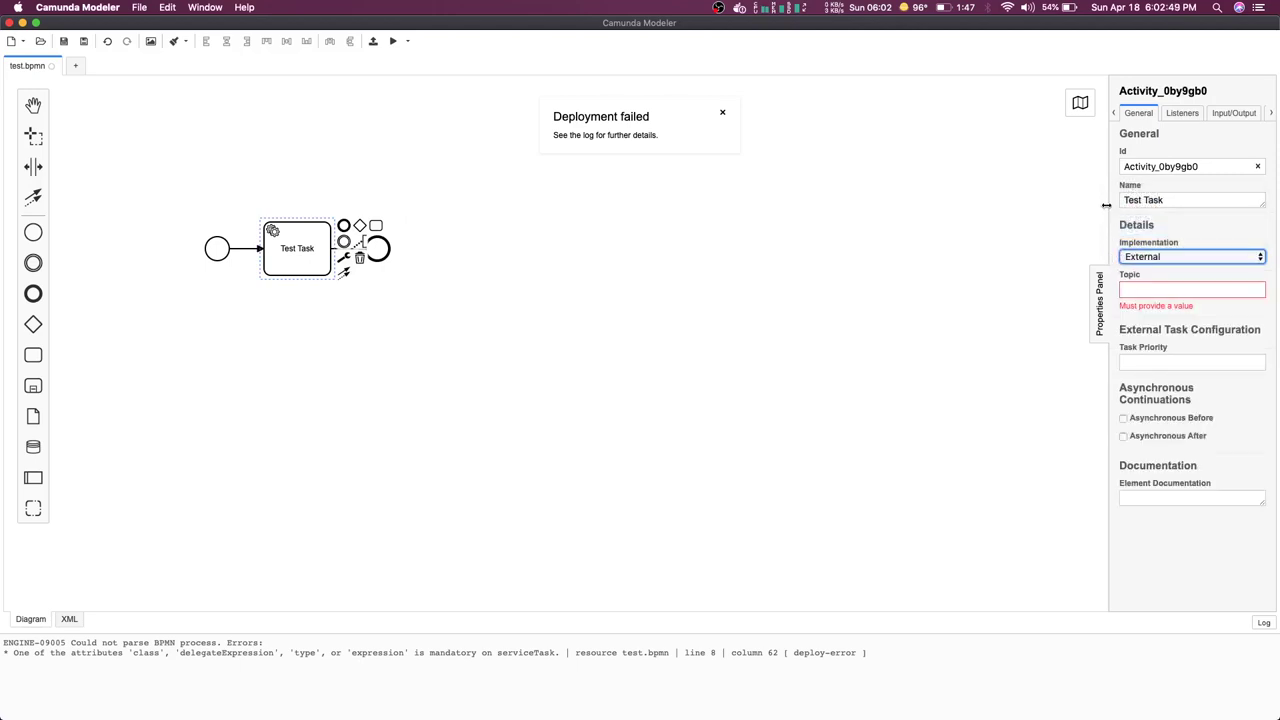
{"action": "left_click_drag", "start_coordinate": [1106, 205], "coordinate": [981, 207]}
{"action": "left_click", "coordinate": [1007, 288]}
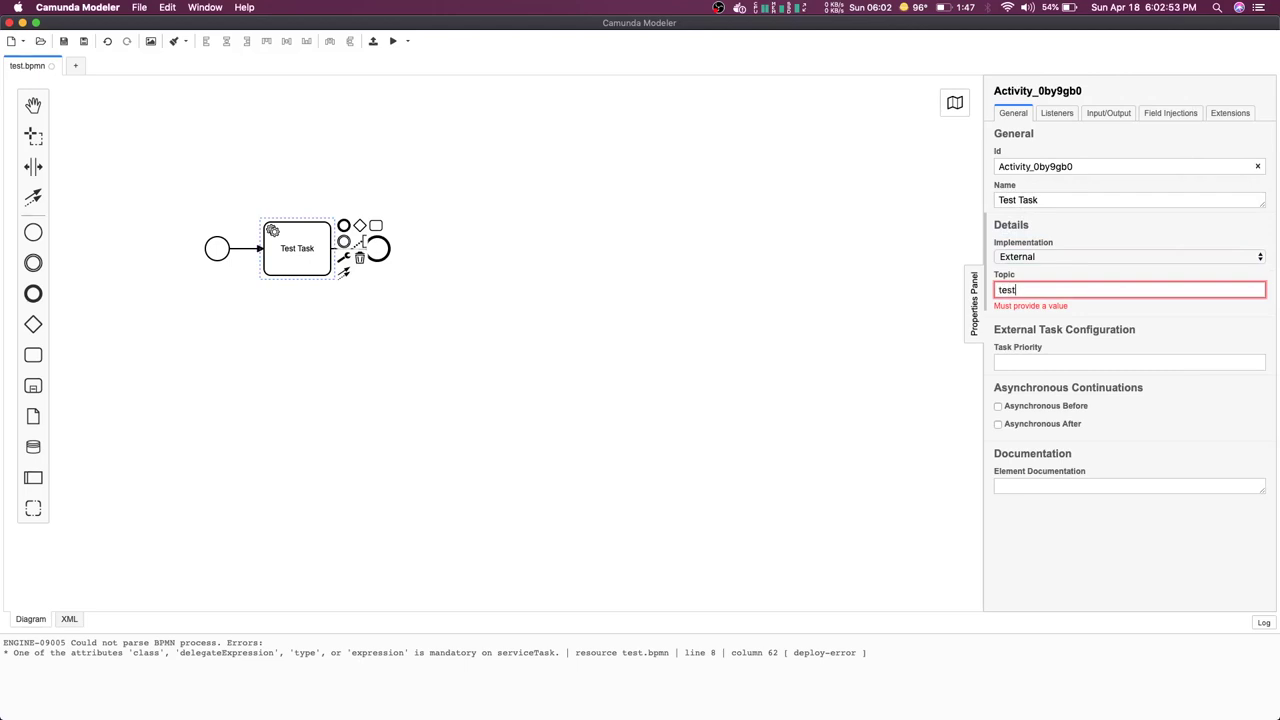
{"action": "type", "text": "test"}
{"action": "key", "text": "super+s"}
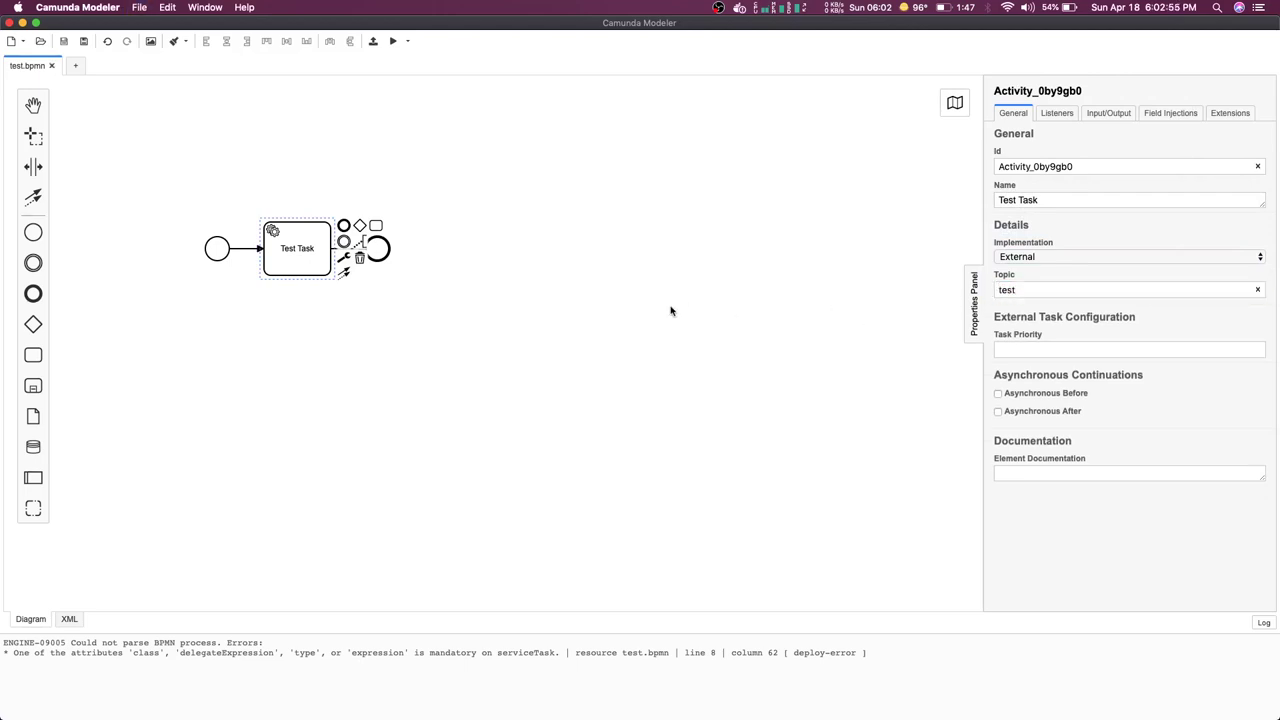
- Deploy the updated diagram to the preset REST endpoint under the deployment name test
{"action": "left_click", "coordinate": [373, 41]}
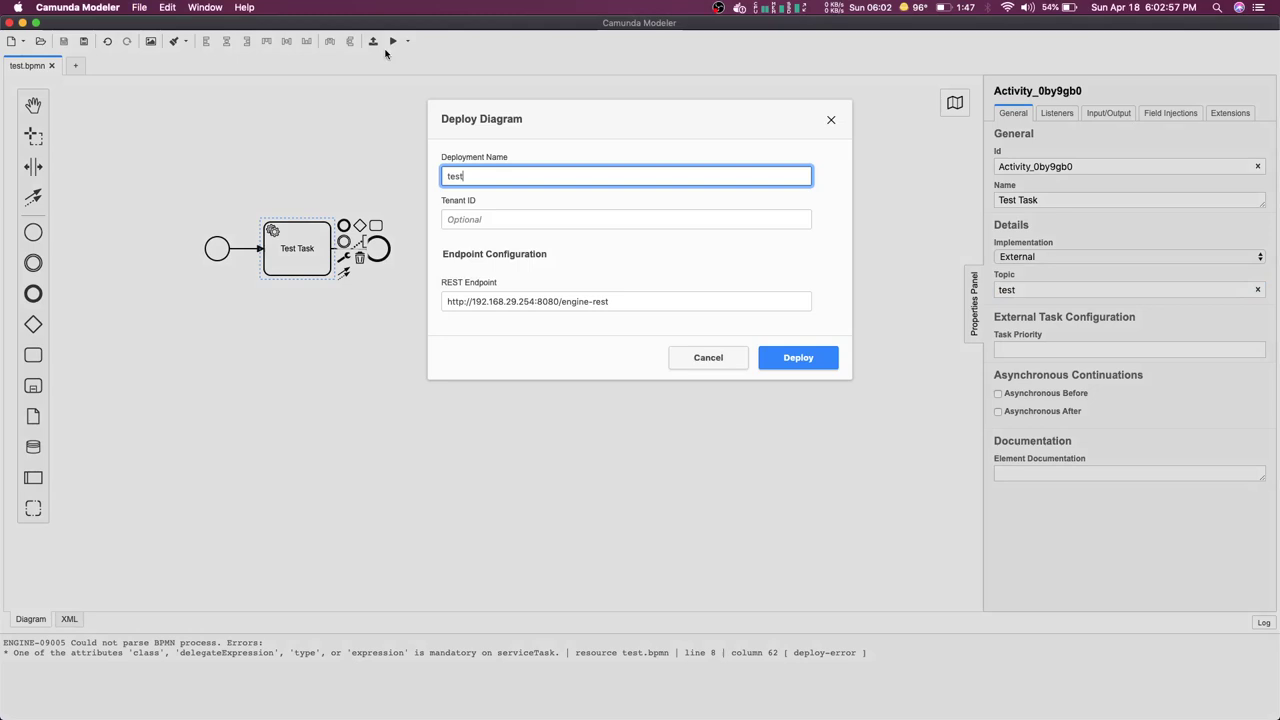
{"action": "left_click", "coordinate": [810, 358]}
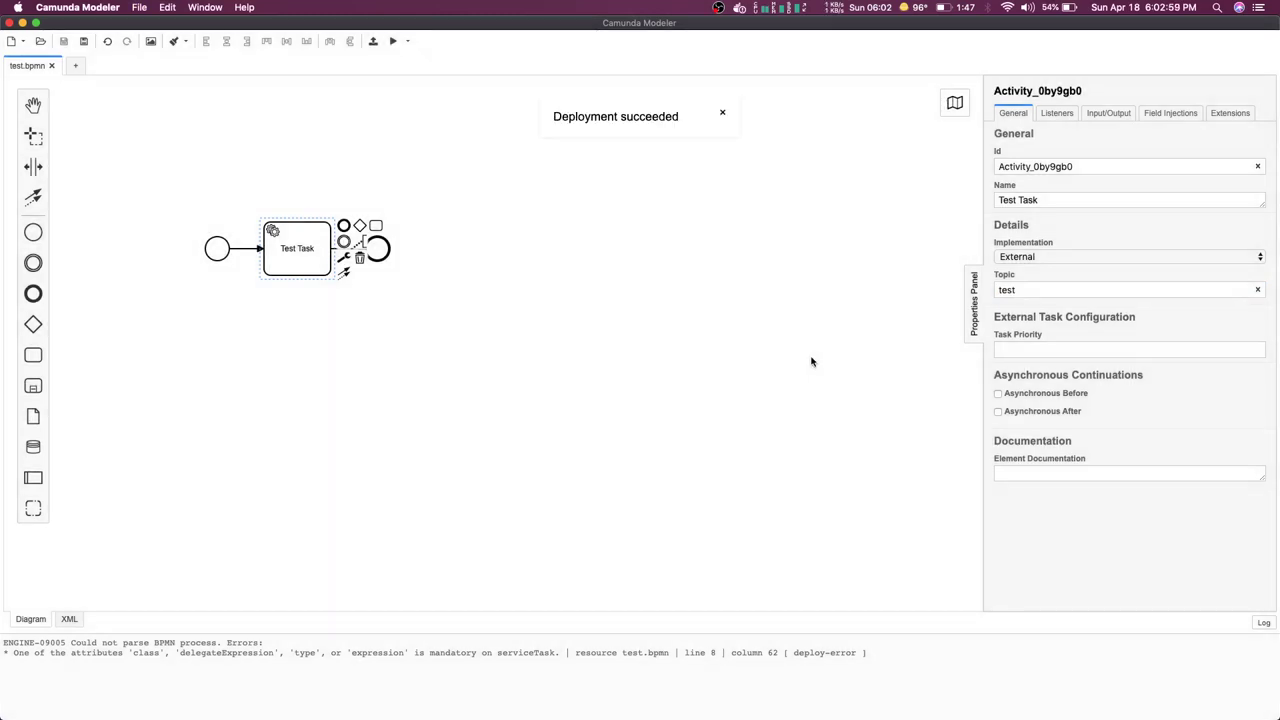
{"action": "left_click", "coordinate": [637, 339]}
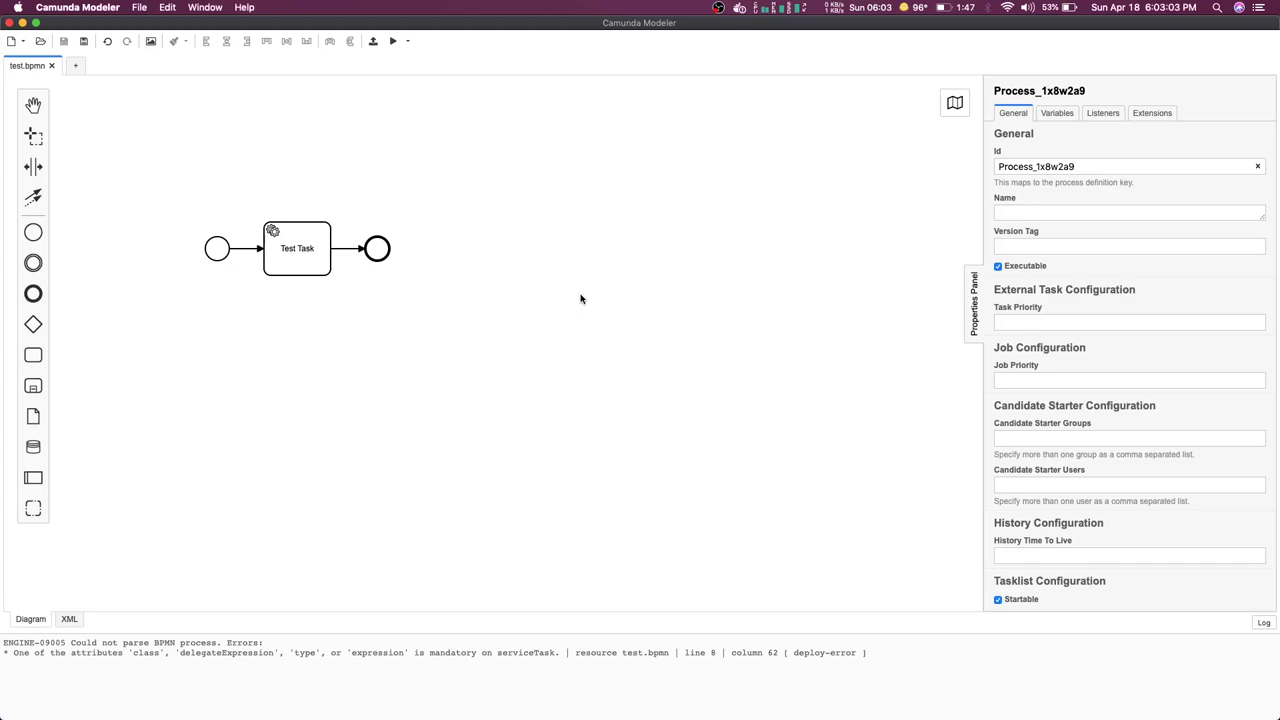
- Change the Test Task's type from service task to a collapsed sub process
{"action": "left_click", "coordinate": [288, 266]}
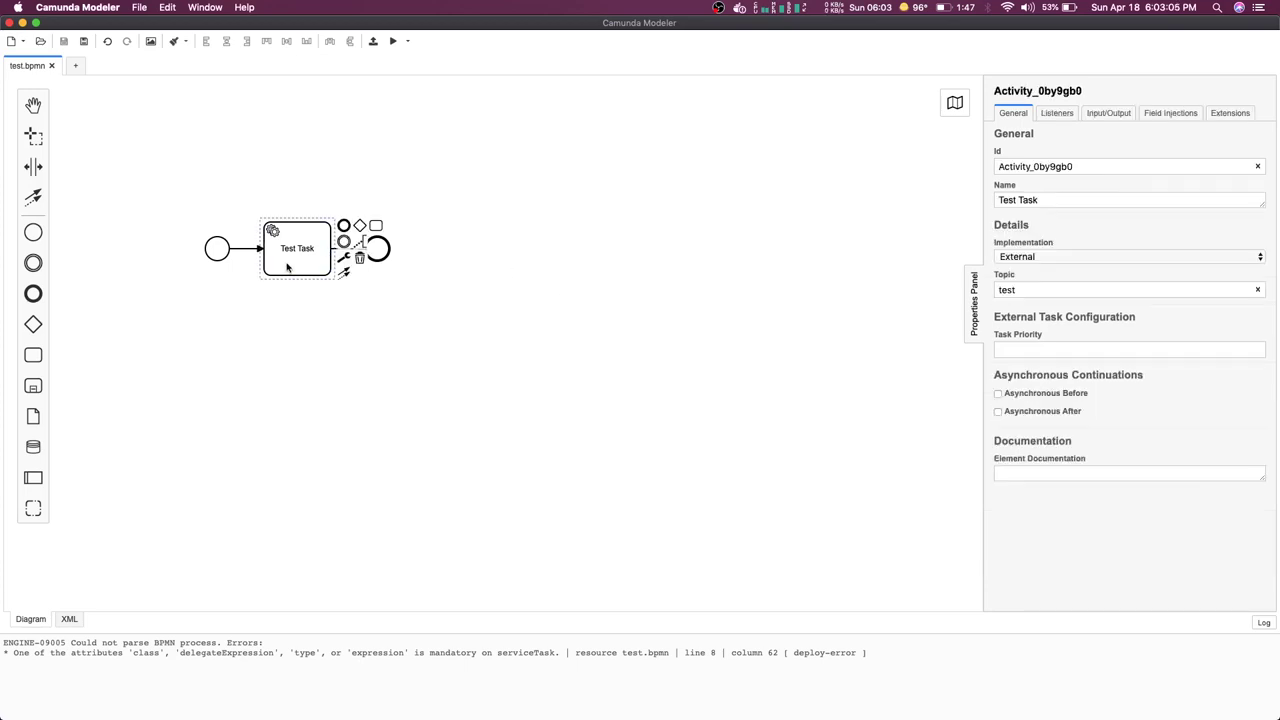
{"action": "left_click", "coordinate": [388, 312]}
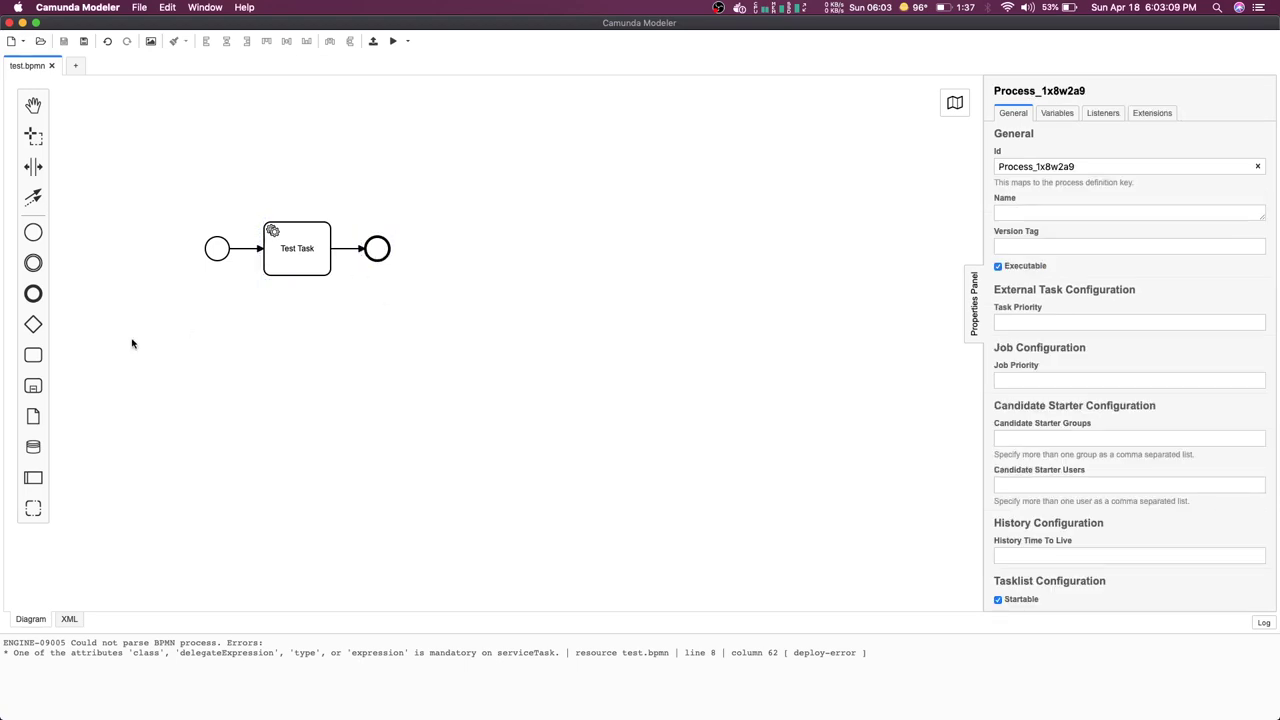
{"action": "left_click", "coordinate": [290, 264]}
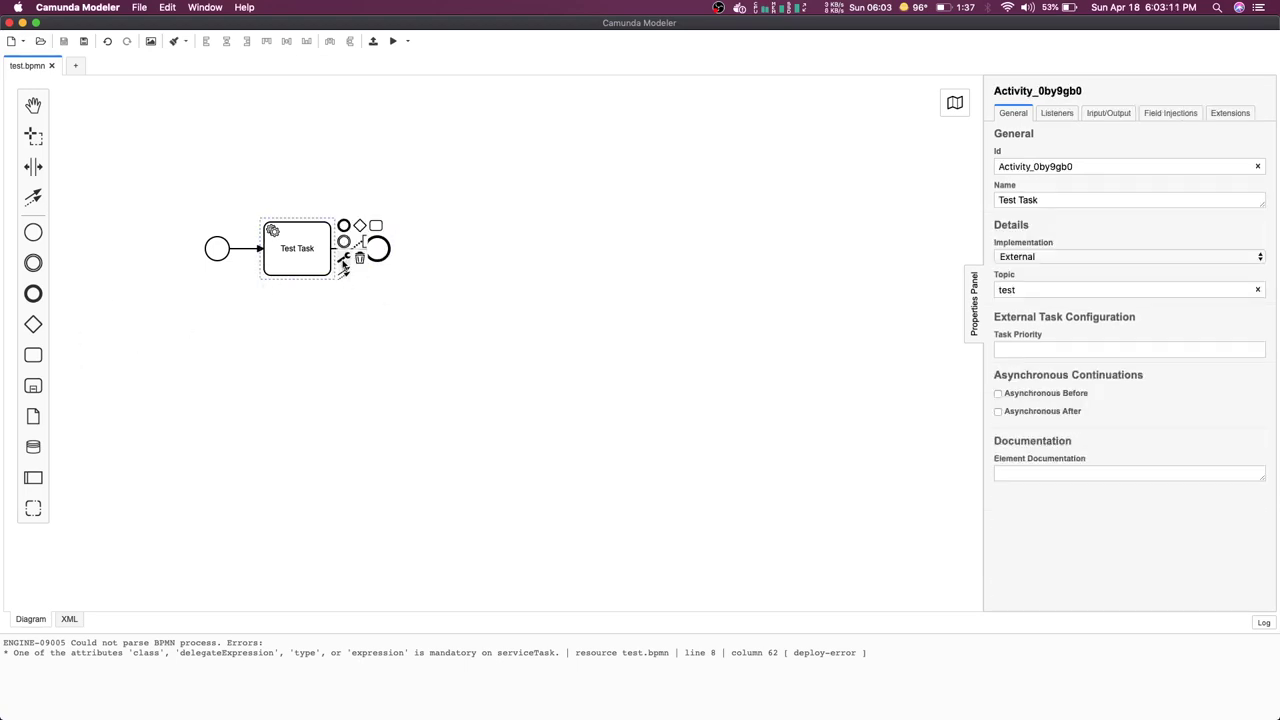
{"action": "left_click", "coordinate": [344, 262]}
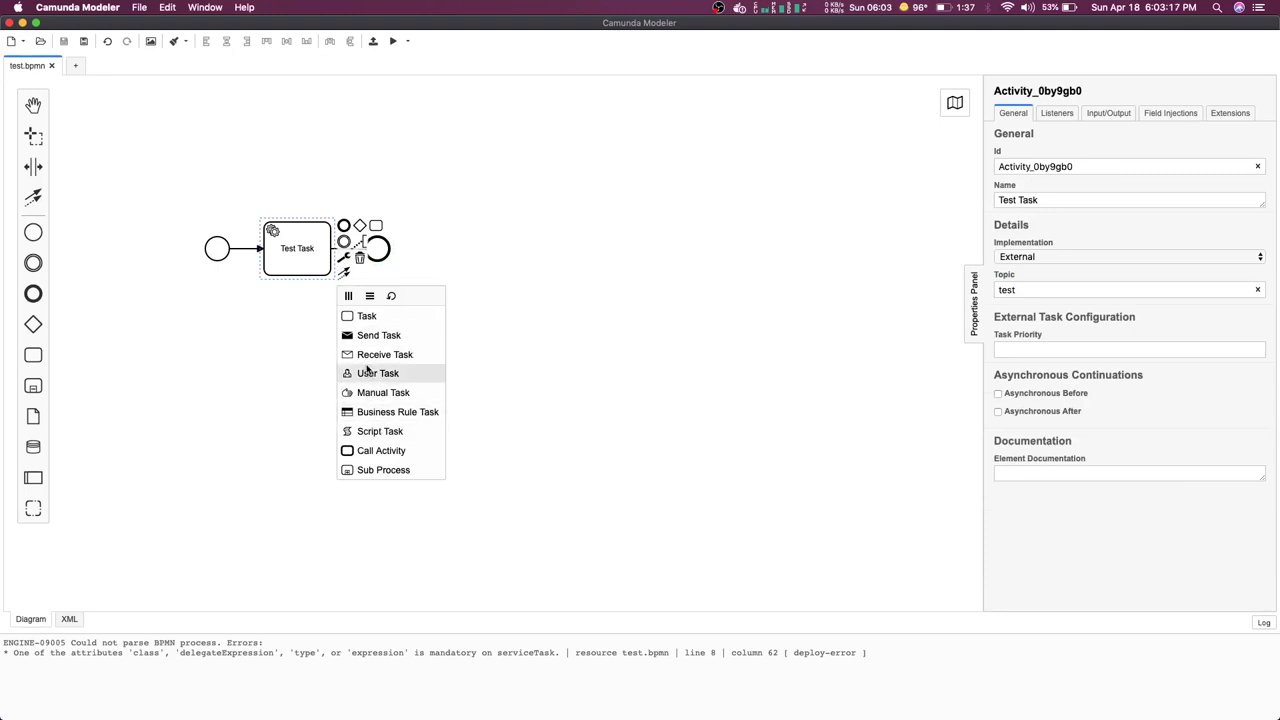
{"action": "left_click", "coordinate": [379, 470]}
{"action": "left_click", "coordinate": [300, 289]}
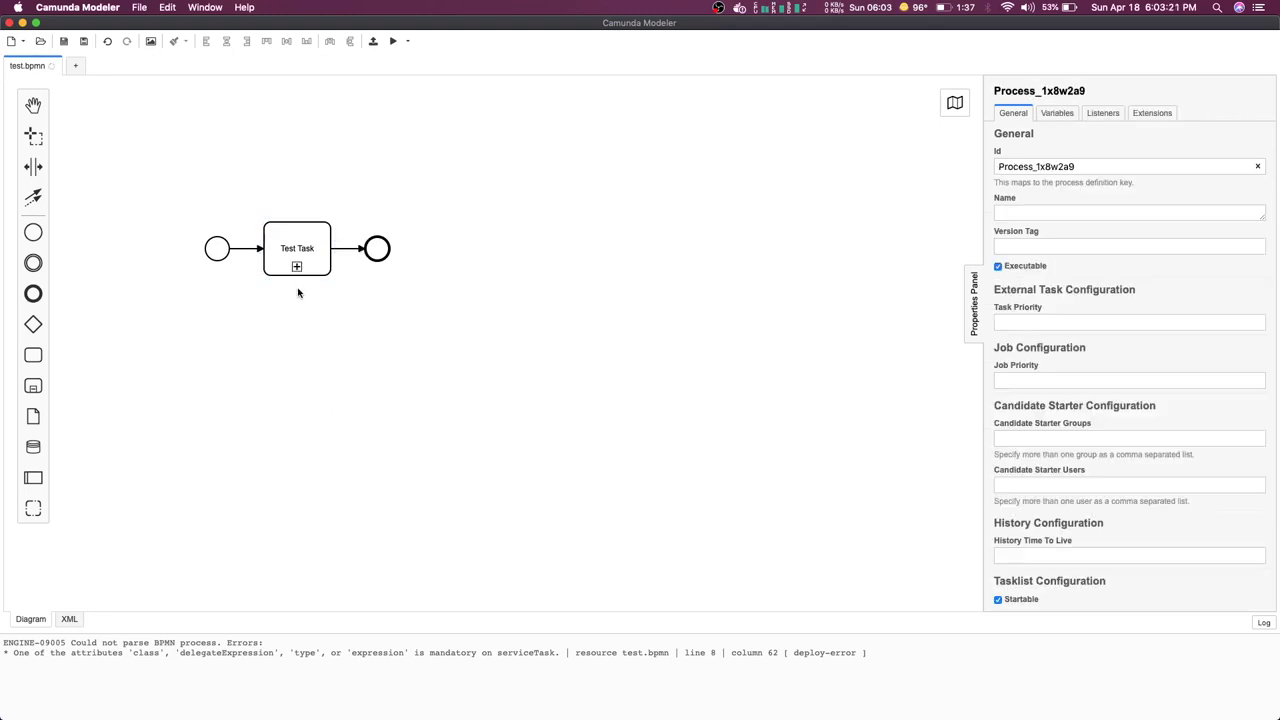
{"action": "left_click", "coordinate": [297, 268]}
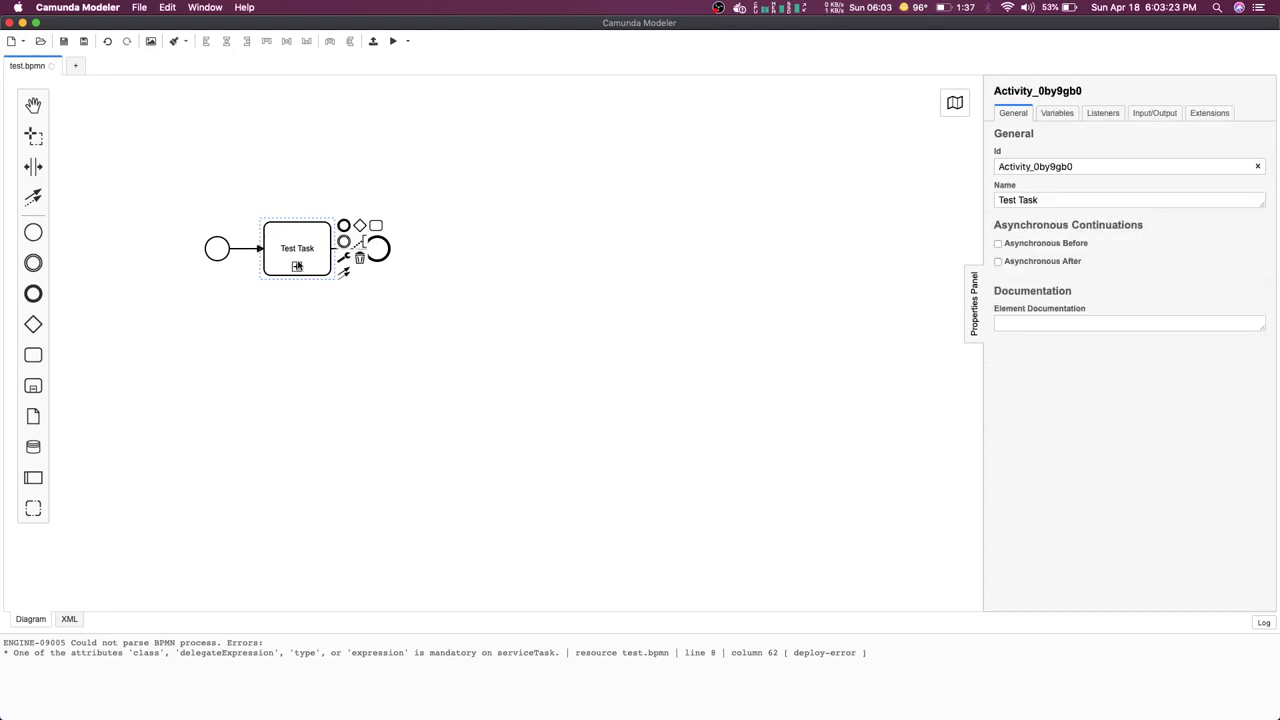
{"action": "left_click", "coordinate": [301, 243], "text": "shift"}
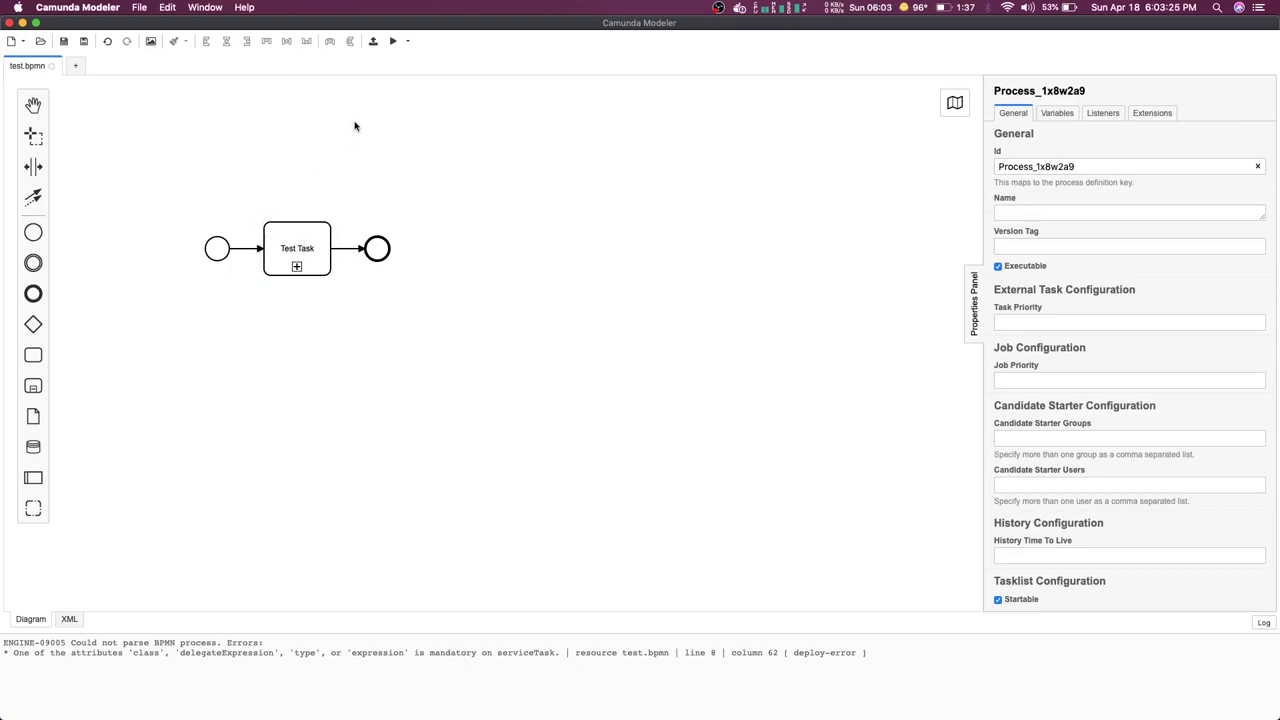
- Change the Test Task element back from a sub process to a service task
{"action": "left_click", "coordinate": [295, 244]}
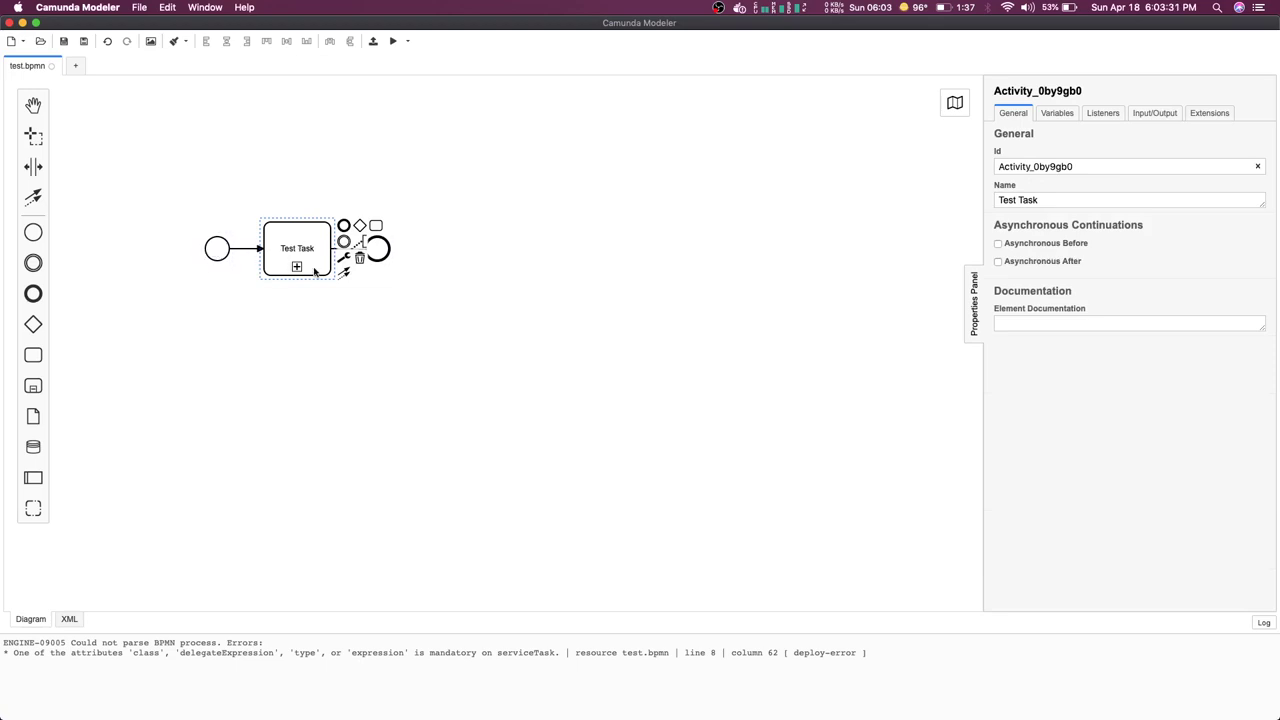
{"action": "left_click", "coordinate": [344, 258]}
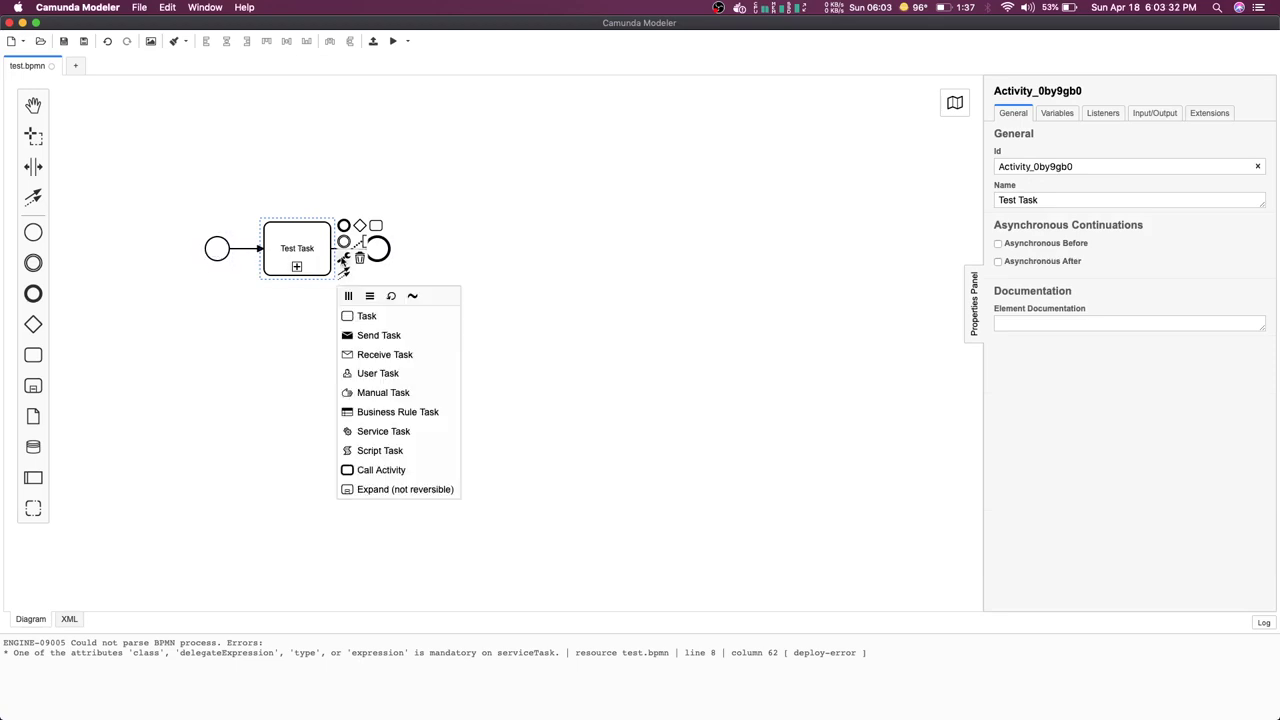
{"action": "left_click", "coordinate": [364, 432]}
- Delete the end event following the Test Task and select the task
{"action": "left_click_drag", "start_coordinate": [377, 249], "coordinate": [506, 249]}
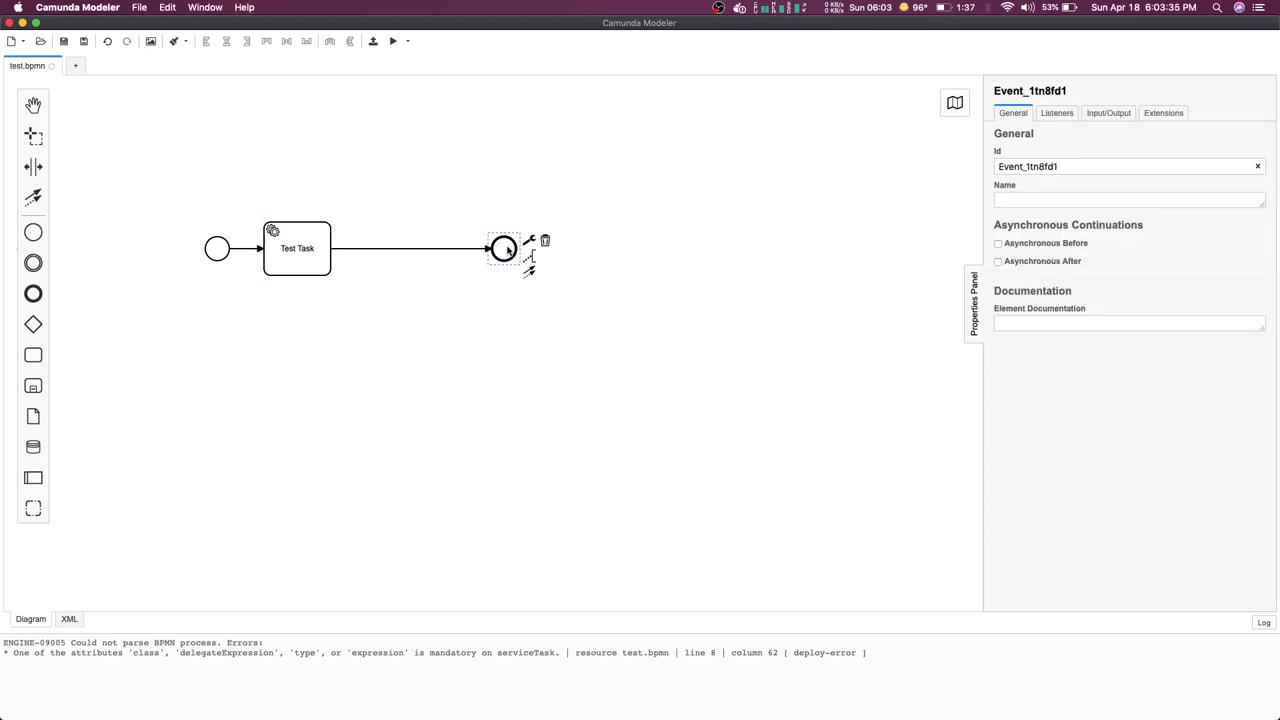
{"action": "left_click", "coordinate": [545, 241]}
{"action": "left_click", "coordinate": [320, 251]}
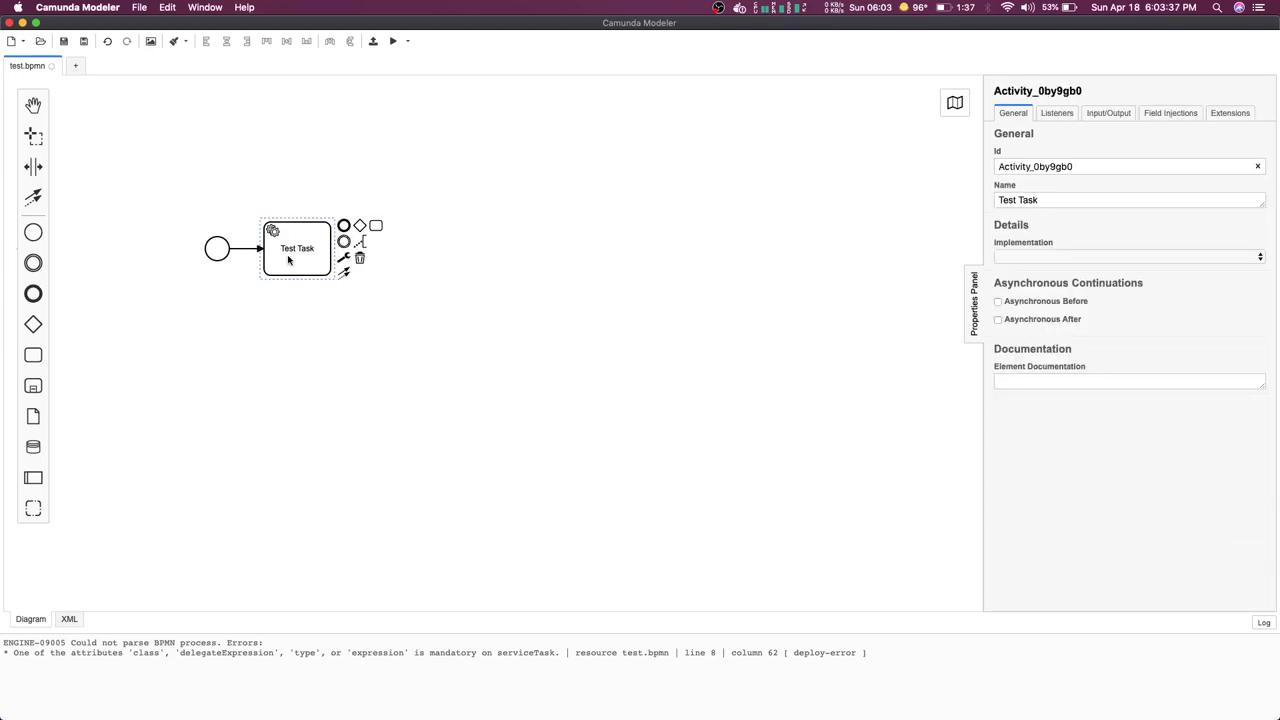
- Append a collapsed sub process after the Test Task, followed by an end event
{"action": "left_click", "coordinate": [376, 226]}
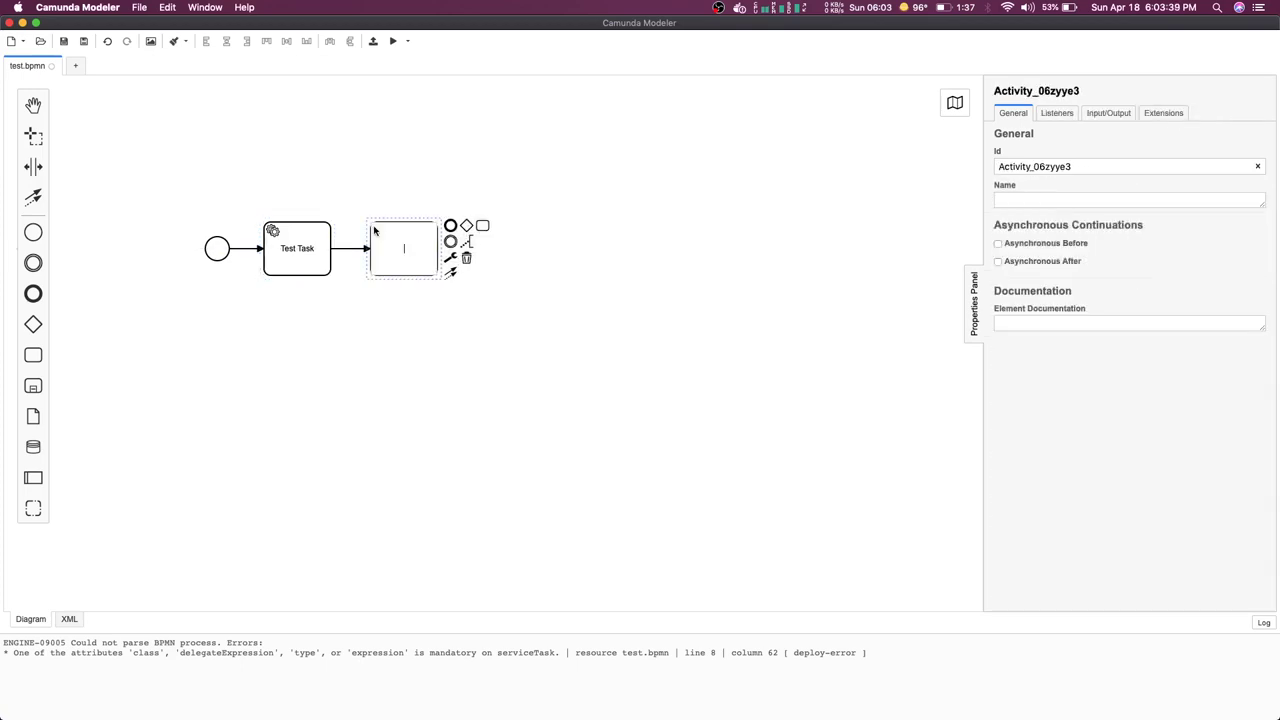
{"action": "left_click", "coordinate": [450, 225]}
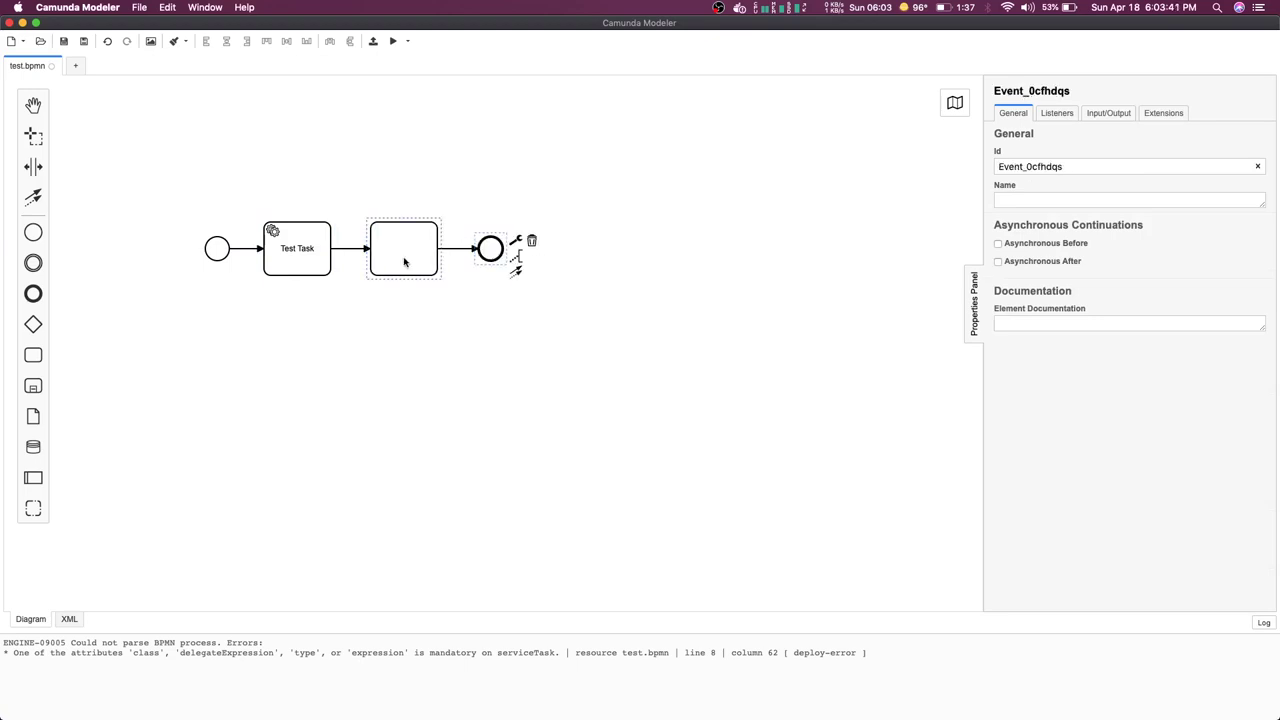
{"action": "left_click", "coordinate": [404, 262]}
{"action": "left_click", "coordinate": [450, 257]}
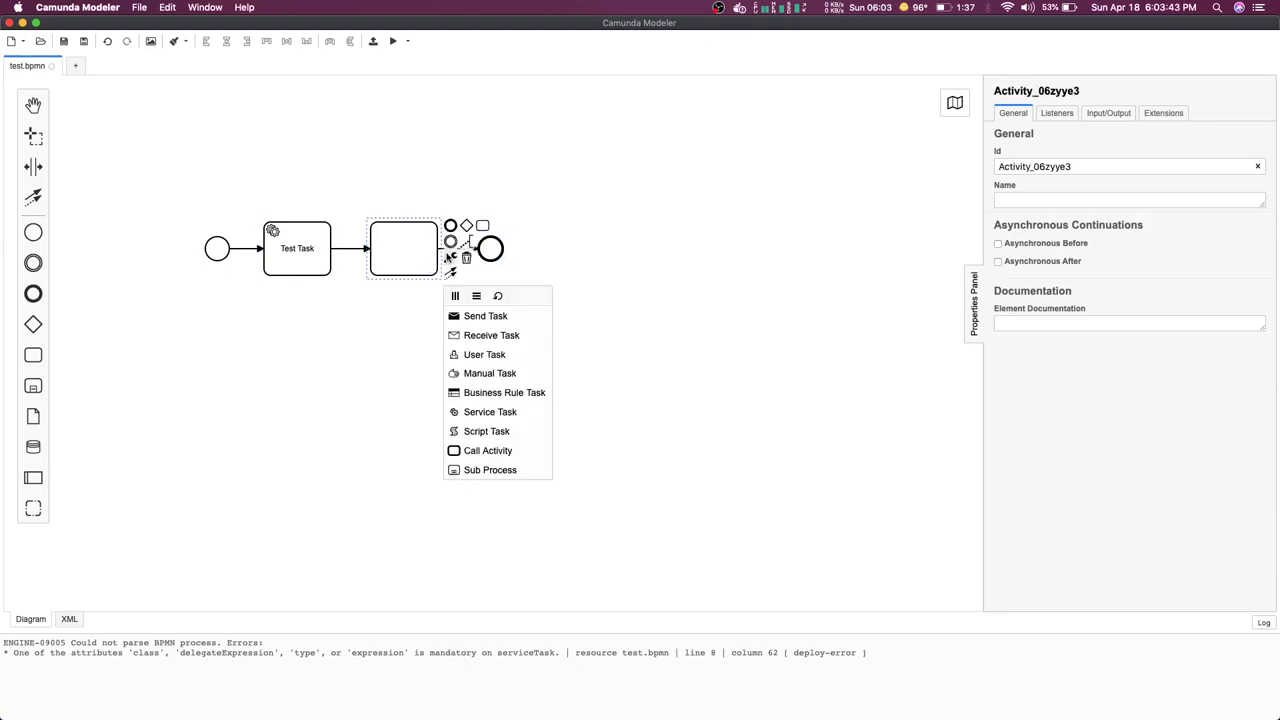
{"action": "left_click", "coordinate": [482, 471]}
{"action": "left_click", "coordinate": [404, 358]}
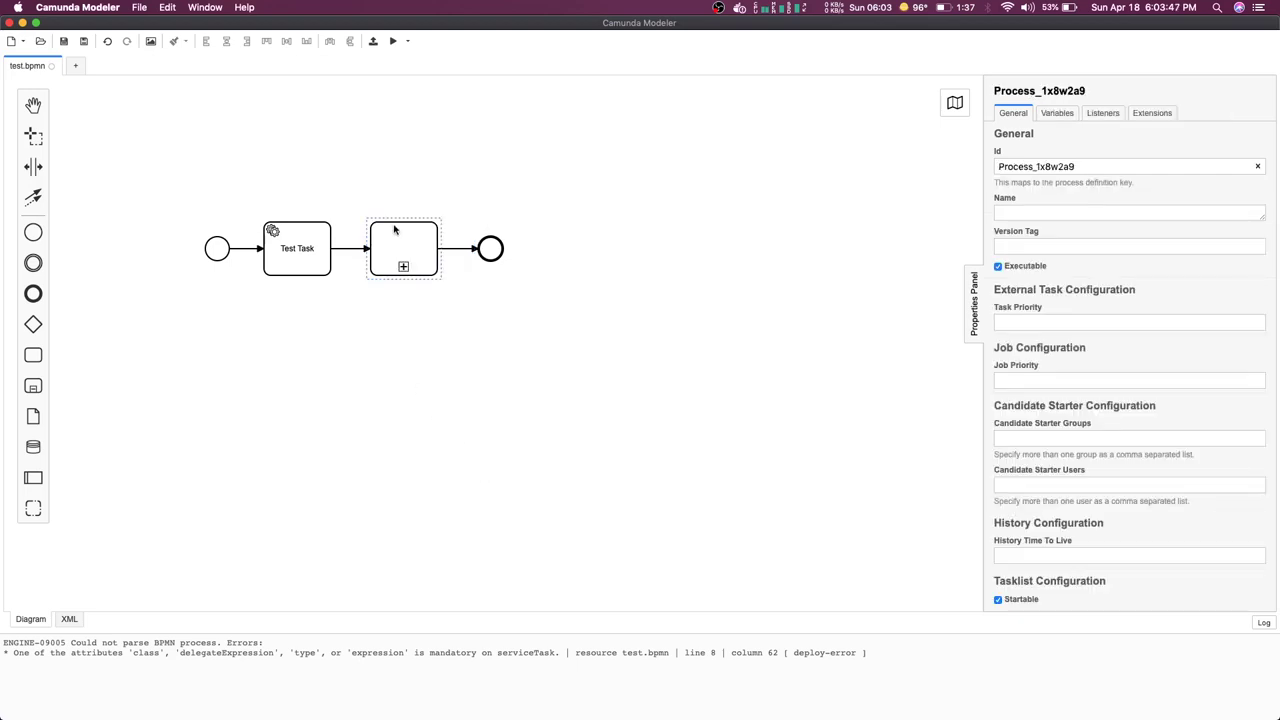
- Name the new element between the Test Task and the end event "Sub process"
{"action": "left_click", "coordinate": [400, 236]}
{"action": "left_click", "coordinate": [406, 250]}
{"action": "double_click", "coordinate": [406, 249]}
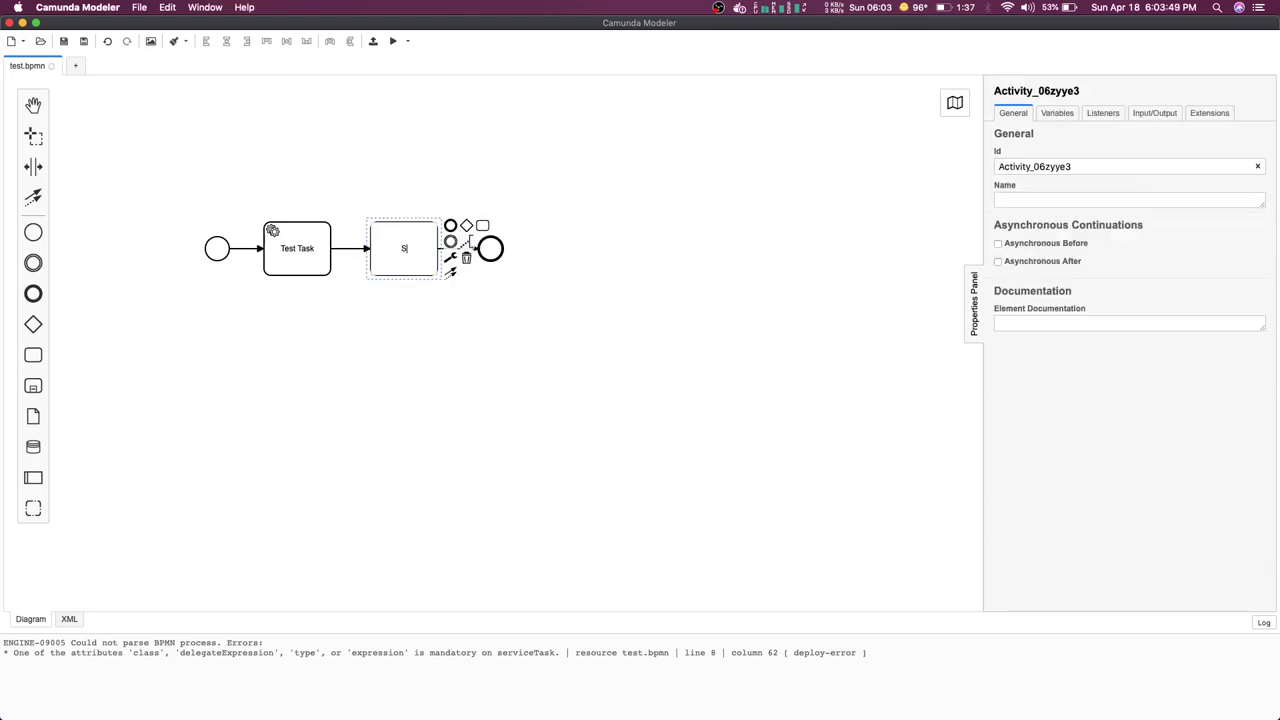
{"action": "type", "text": "Sub process"}
{"action": "left_click", "coordinate": [409, 331]}
{"action": "left_click", "coordinate": [400, 229]}
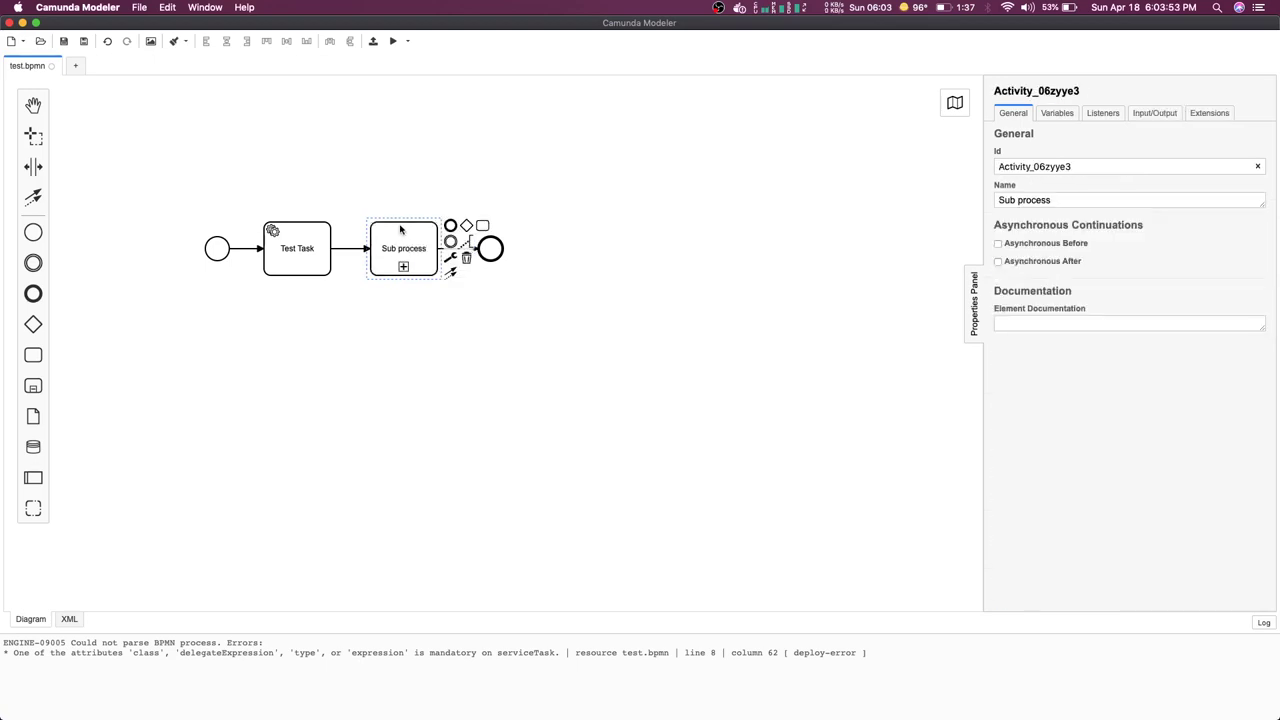
{"action": "left_click", "coordinate": [298, 250]}
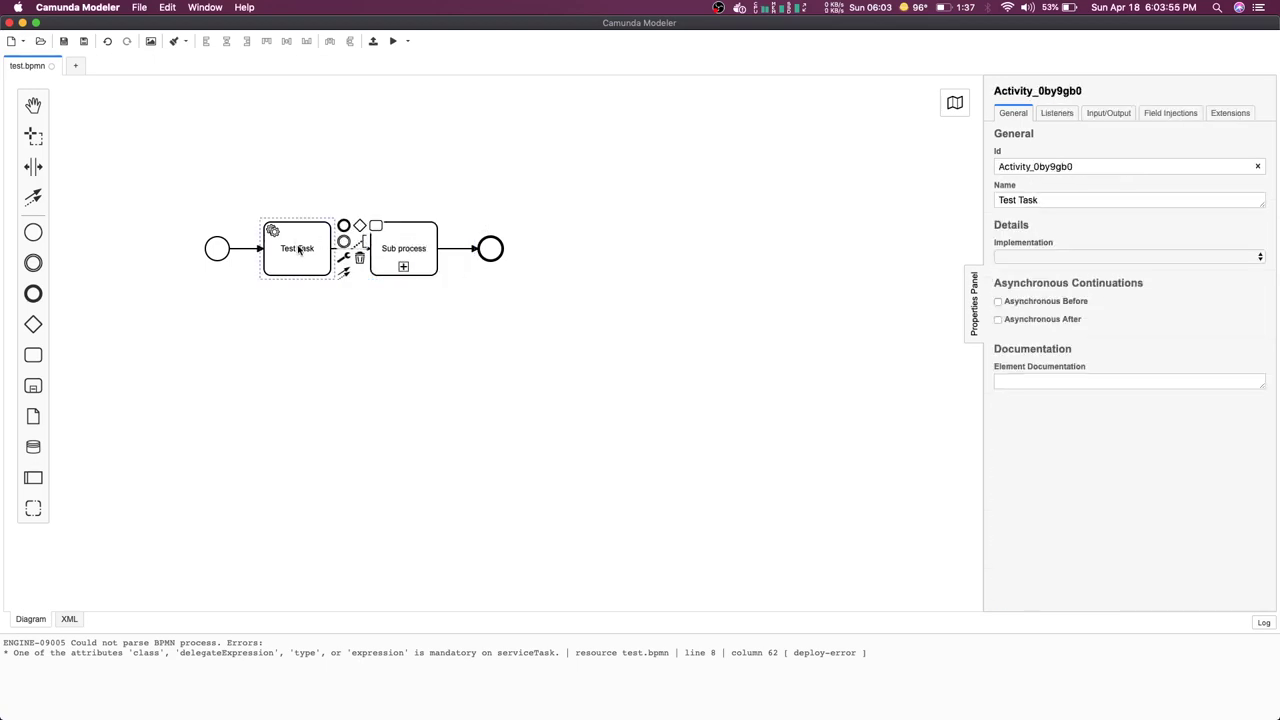
- Try changing the Sub process element to a call activity and to an expanded sub process, and undo back to the collapsed form
{"action": "left_click", "coordinate": [419, 247]}
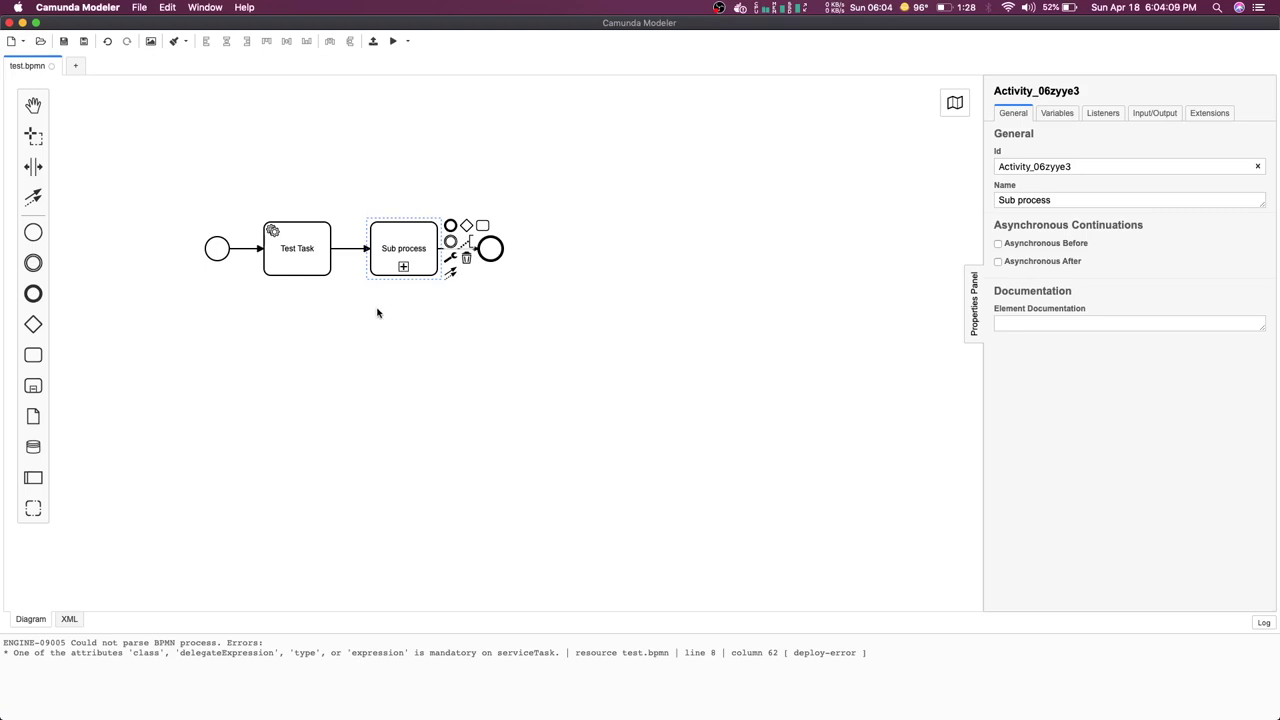
{"action": "left_click", "coordinate": [453, 258]}
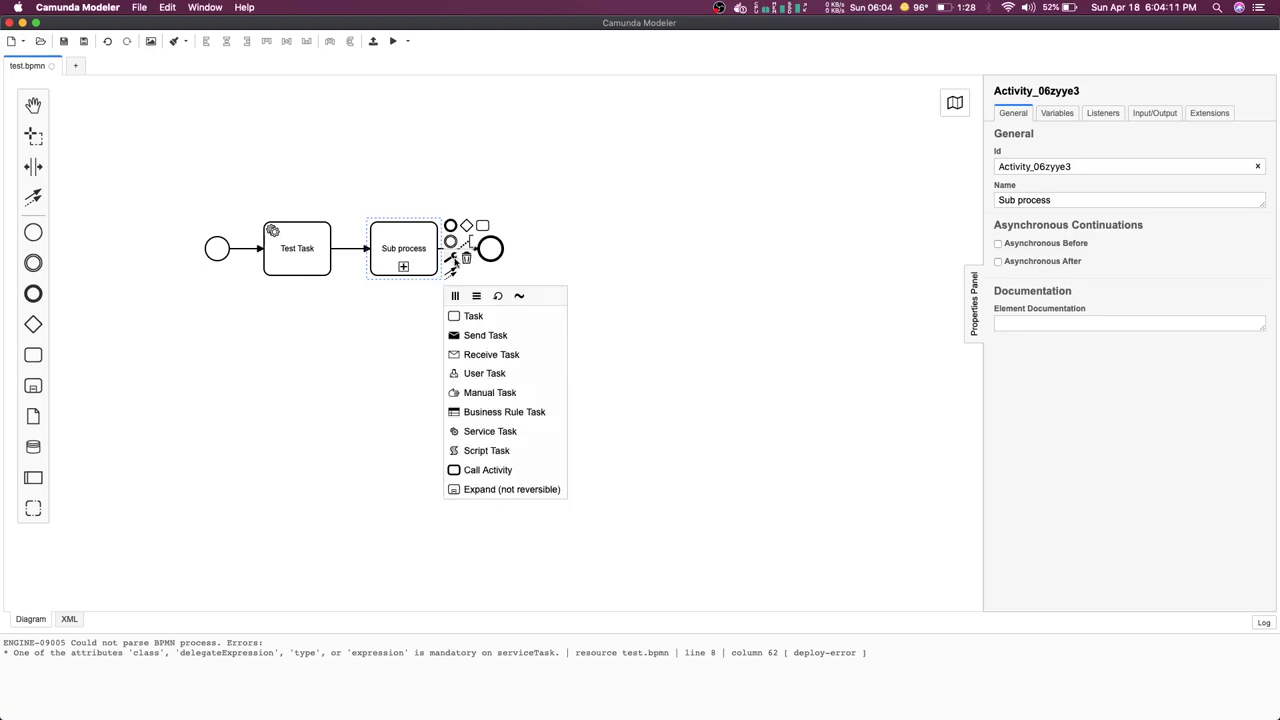
{"action": "left_click", "coordinate": [486, 466]}
{"action": "left_click", "coordinate": [452, 258]}
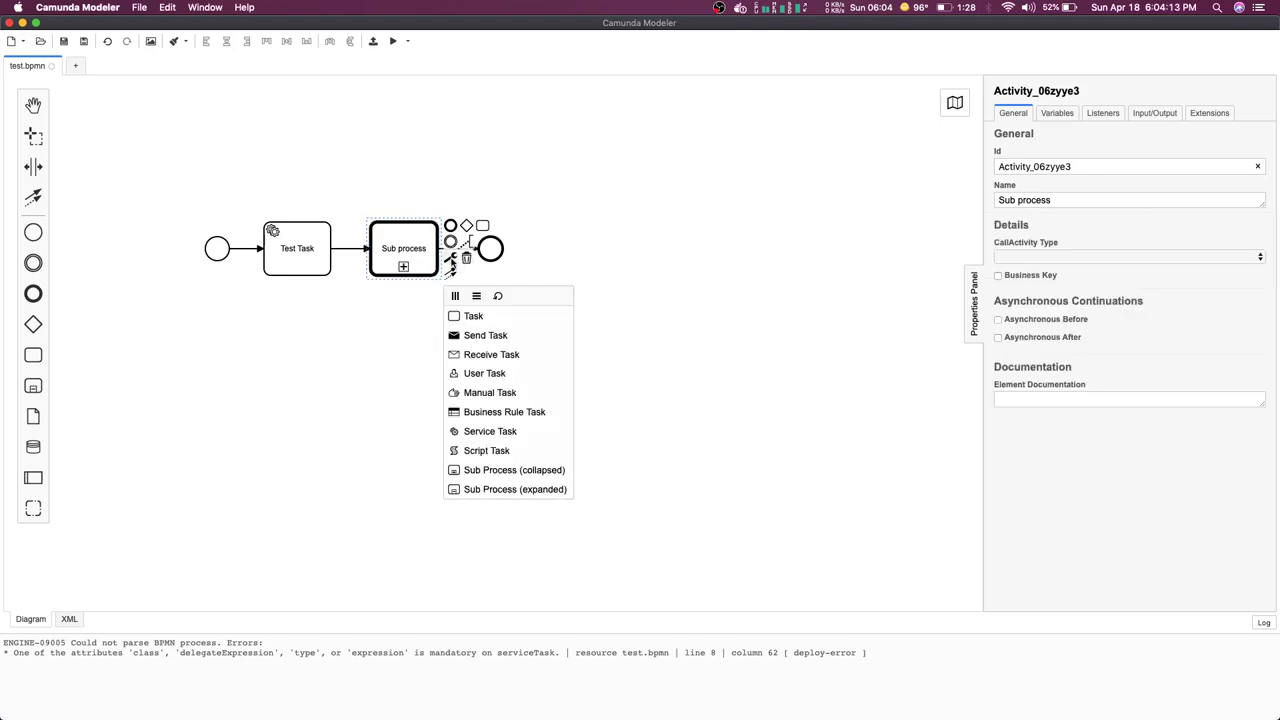
{"action": "left_click", "coordinate": [490, 489]}
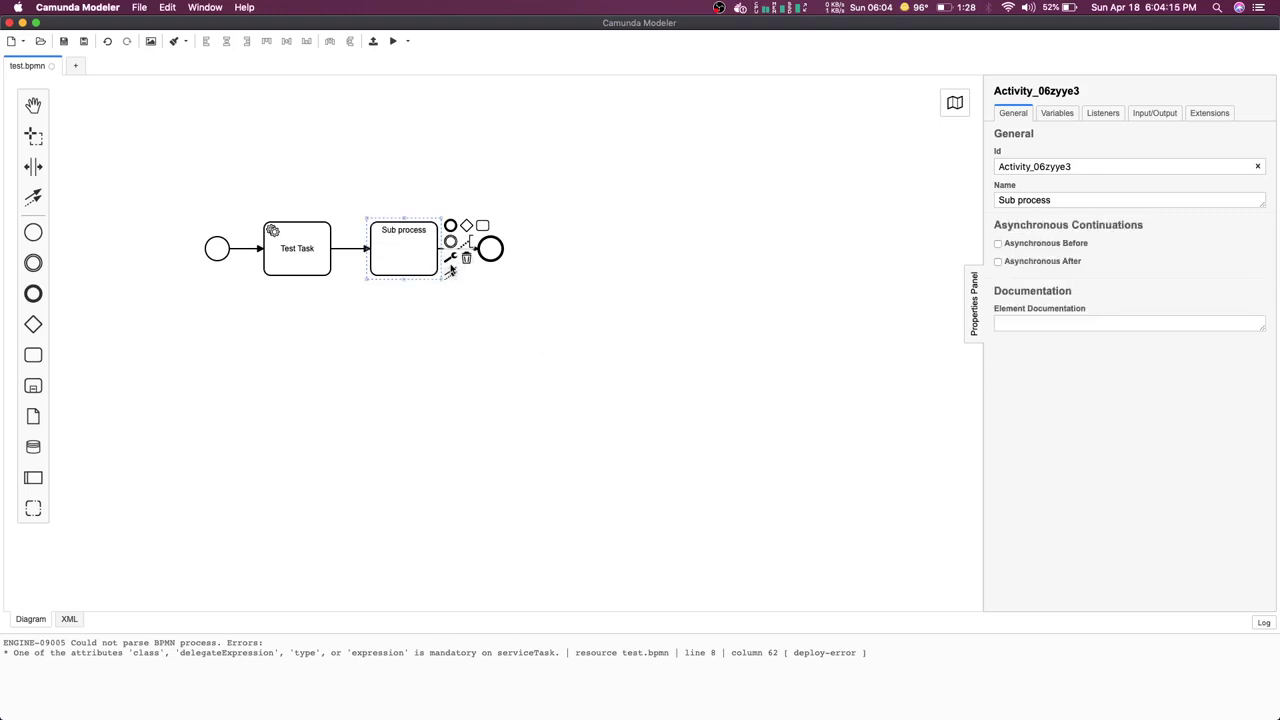
{"action": "left_click", "coordinate": [452, 258]}
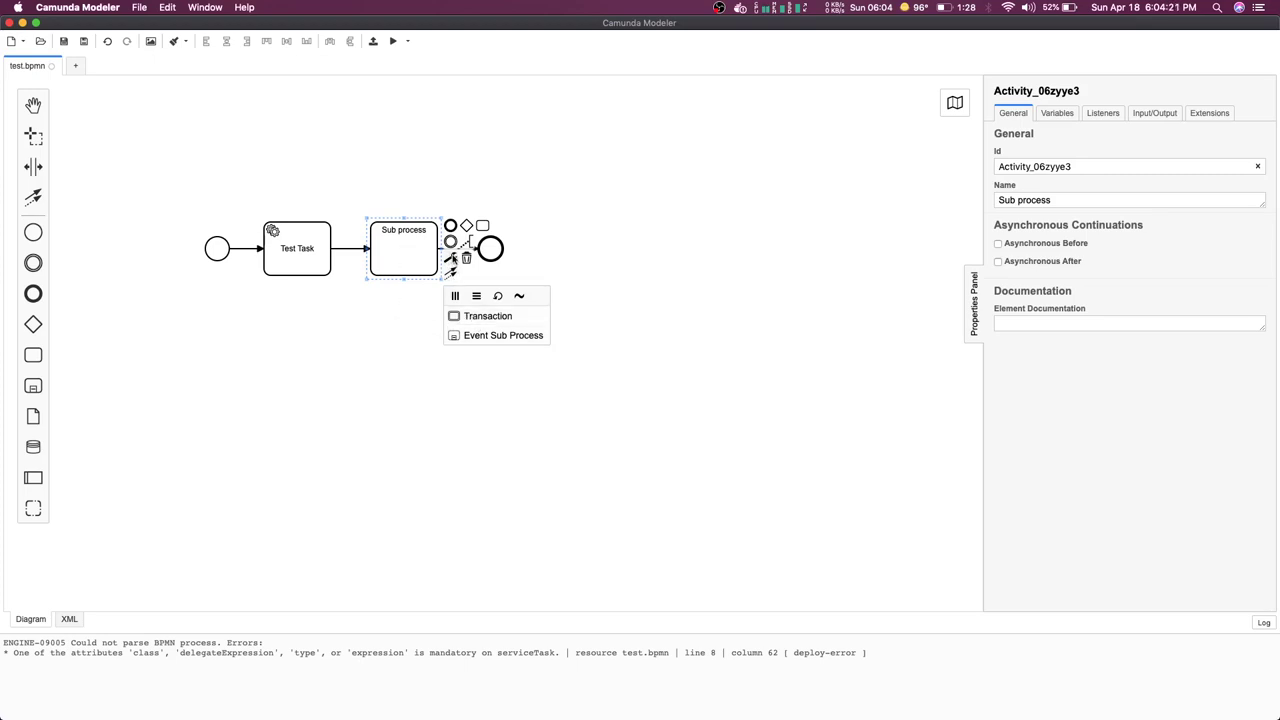
{"action": "left_click", "coordinate": [420, 316]}
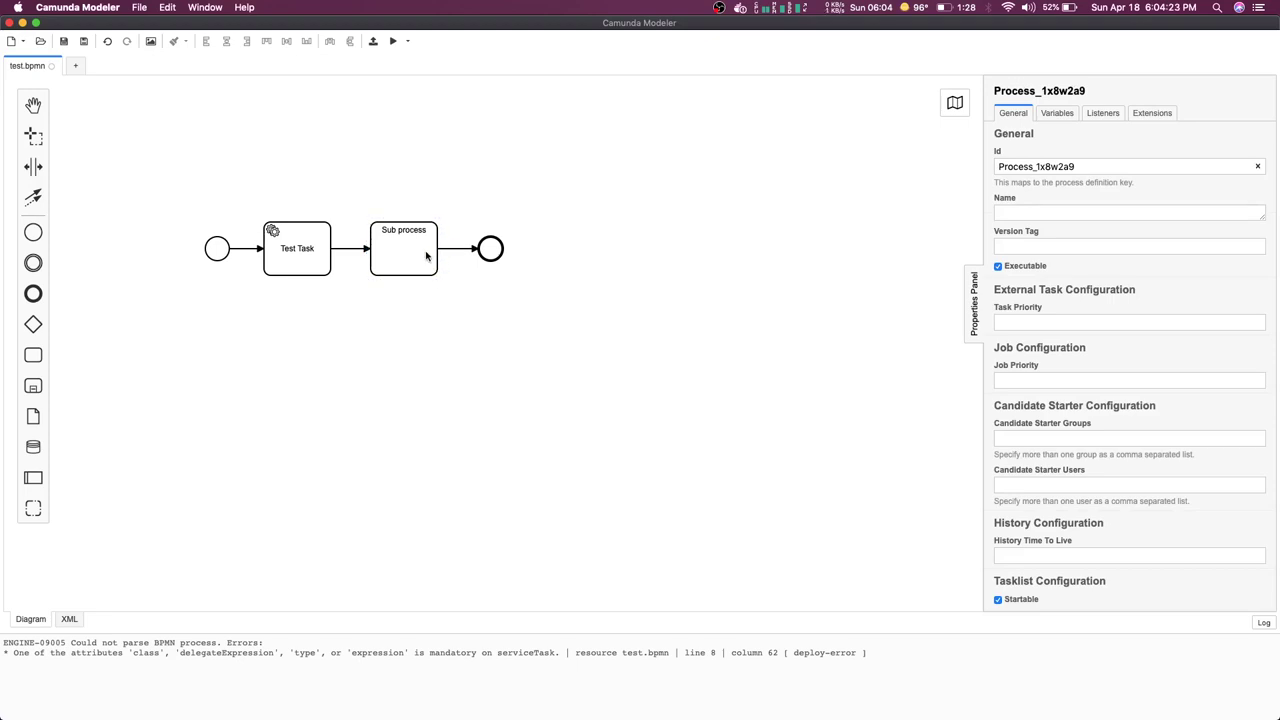
{"action": "left_click", "coordinate": [426, 257]}
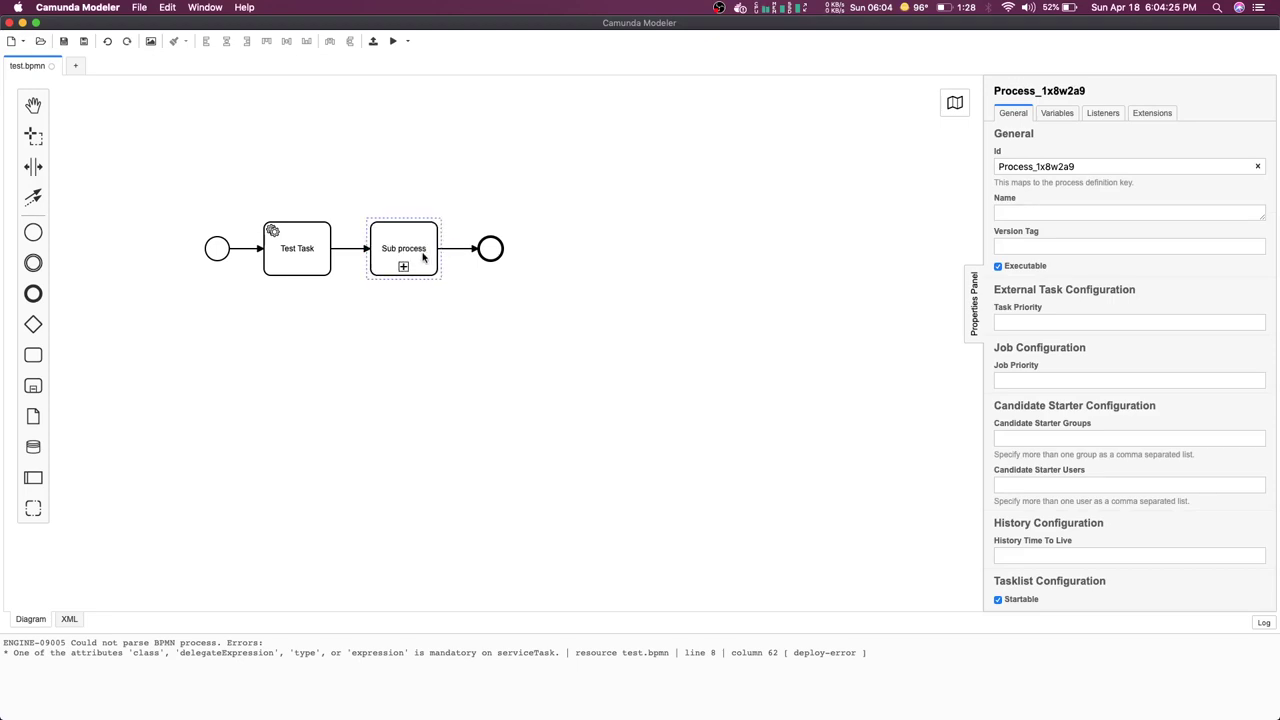
- Try the parallel and sequential multi-instance markers on the Sub process element, and undo both
{"action": "left_click", "coordinate": [422, 257]}
{"action": "left_click", "coordinate": [450, 257]}
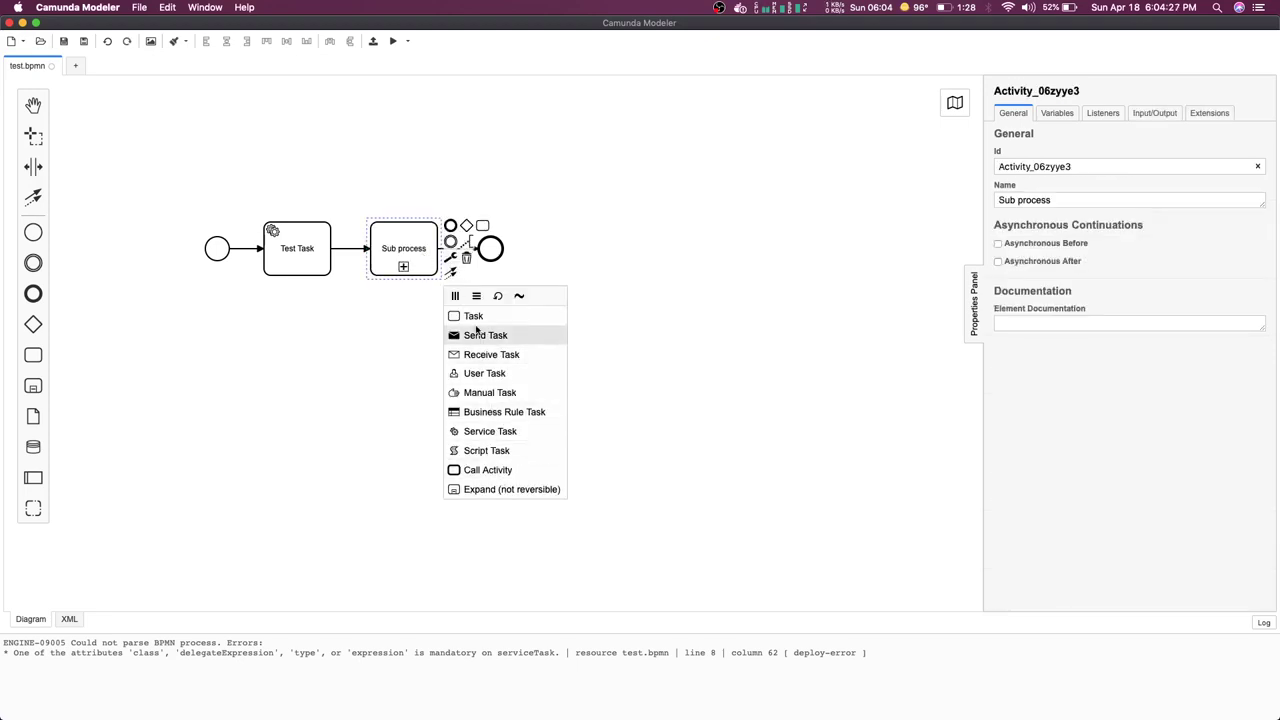
{"action": "left_click", "coordinate": [455, 296]}
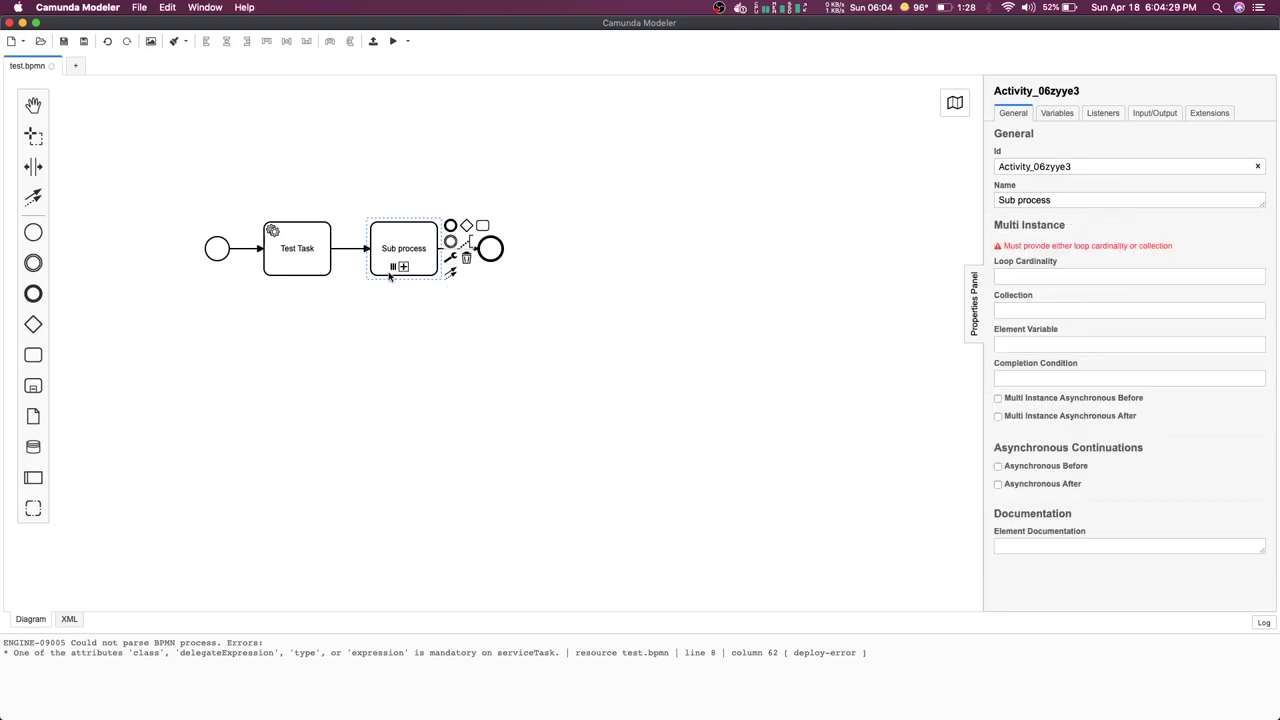
{"action": "left_click", "coordinate": [450, 258]}
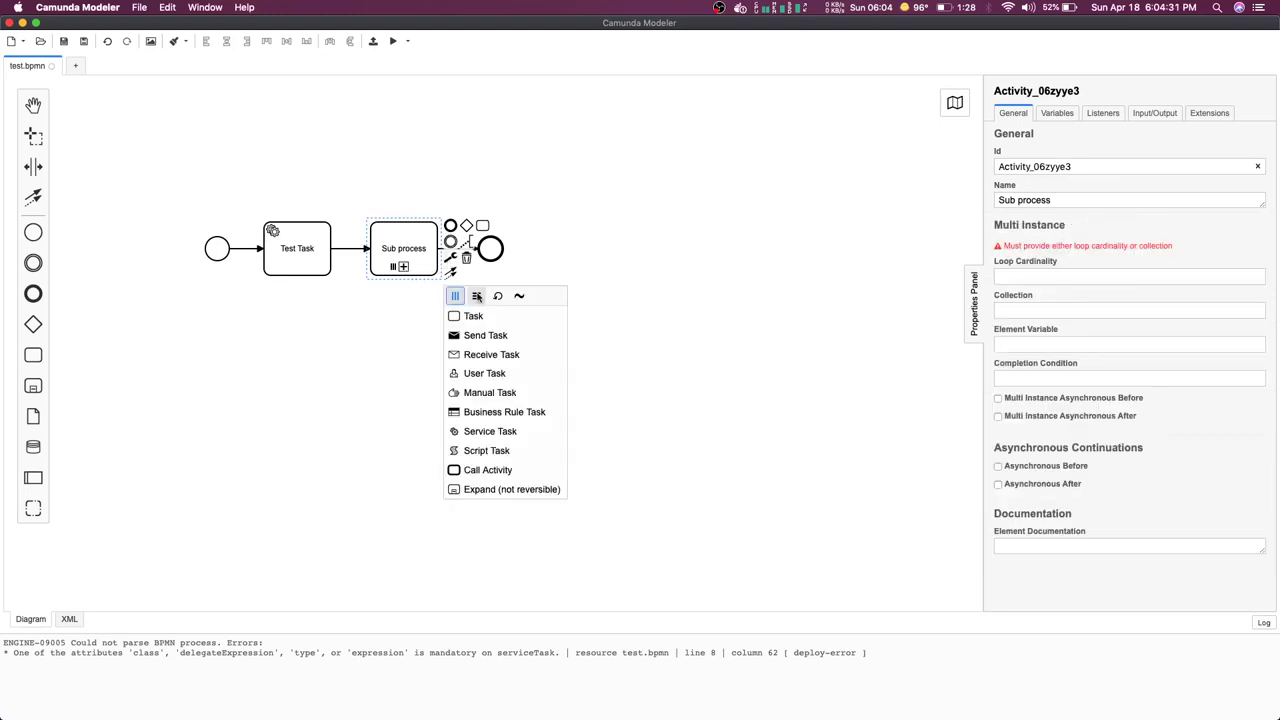
{"action": "left_click", "coordinate": [477, 296]}
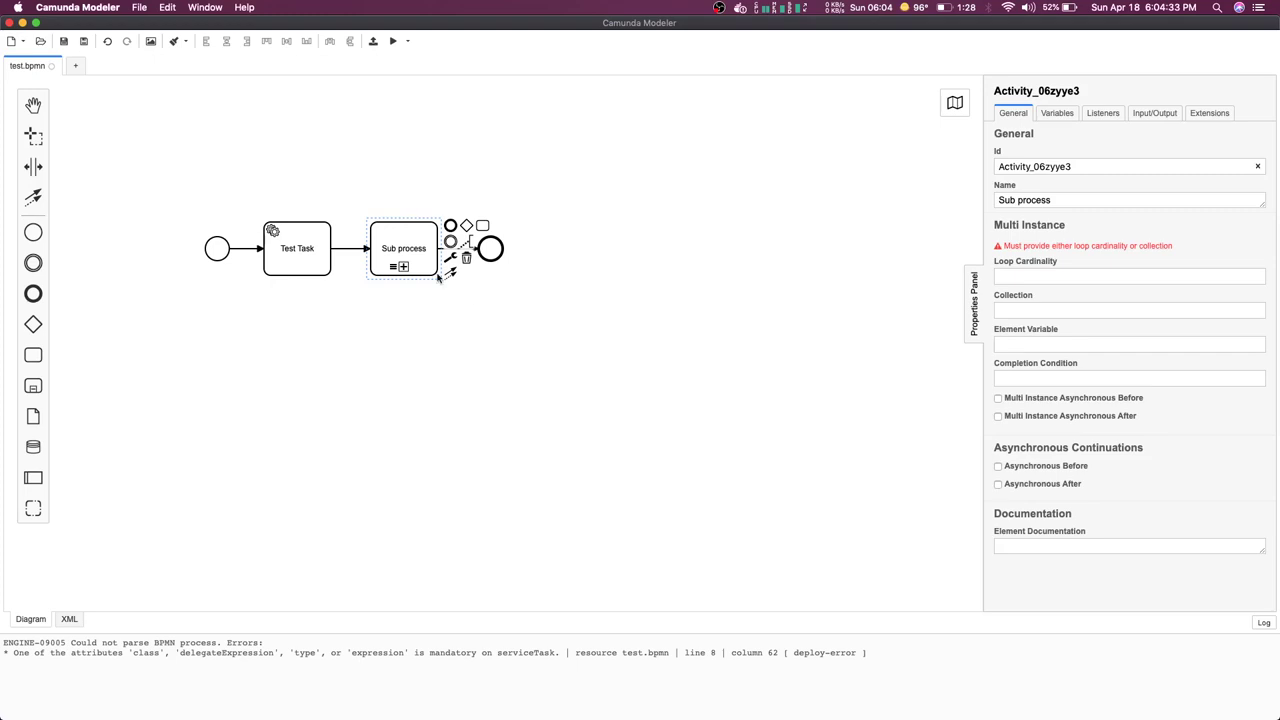
{"action": "key", "text": "super+z"}
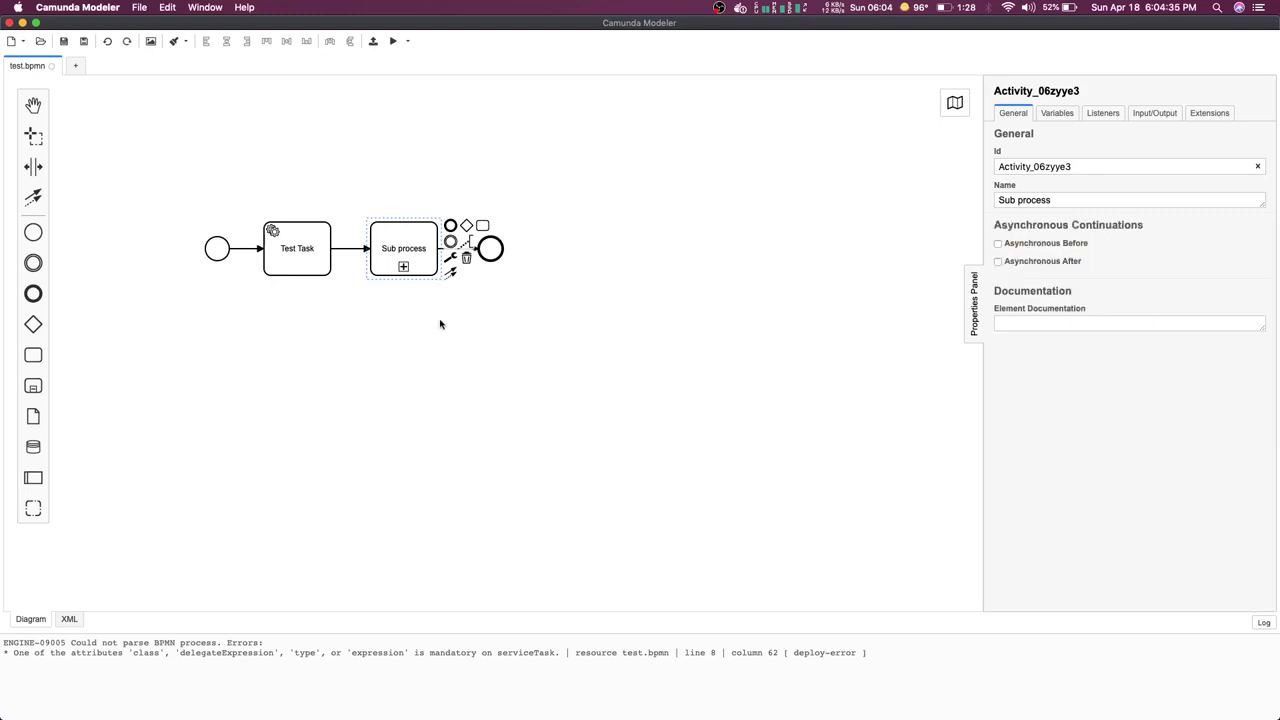
{"action": "left_click", "coordinate": [440, 324]}
{"action": "scroll", "coordinate": [343, 314], "scroll_direction": "left", "scroll_amount": 3}
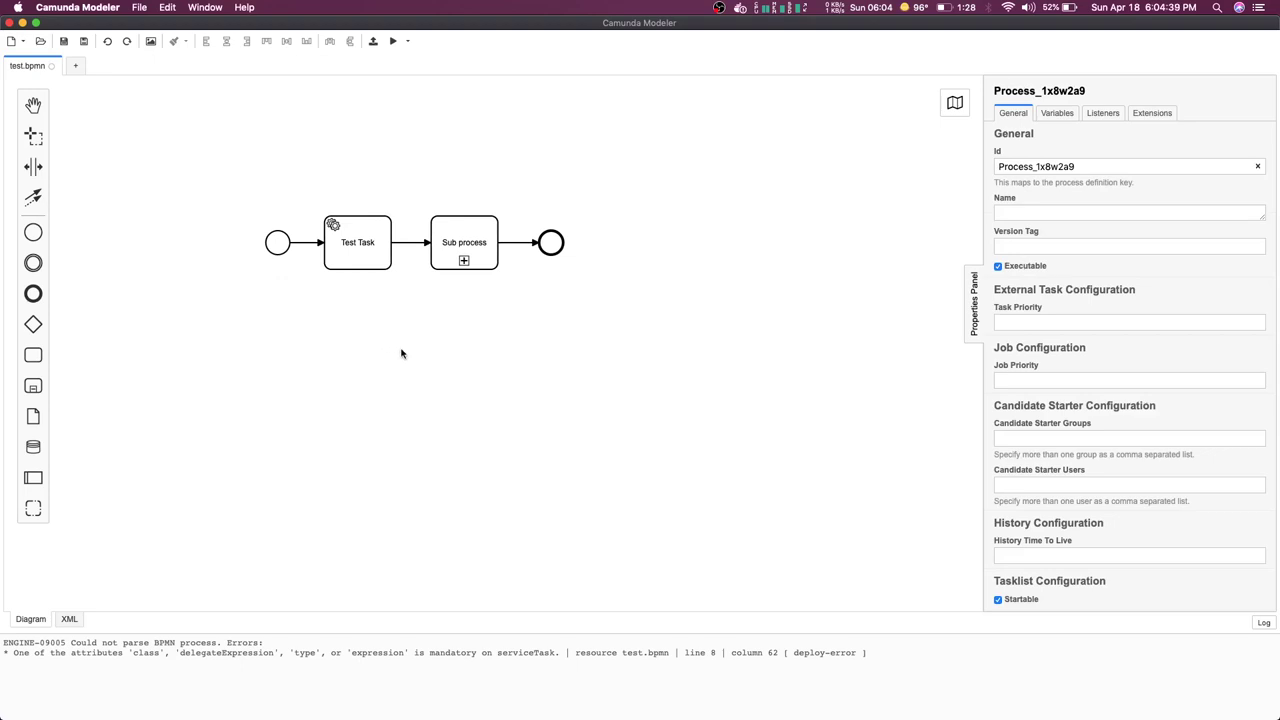
{"action": "scroll", "coordinate": [401, 353], "scroll_direction": "up", "scroll_amount": 5}
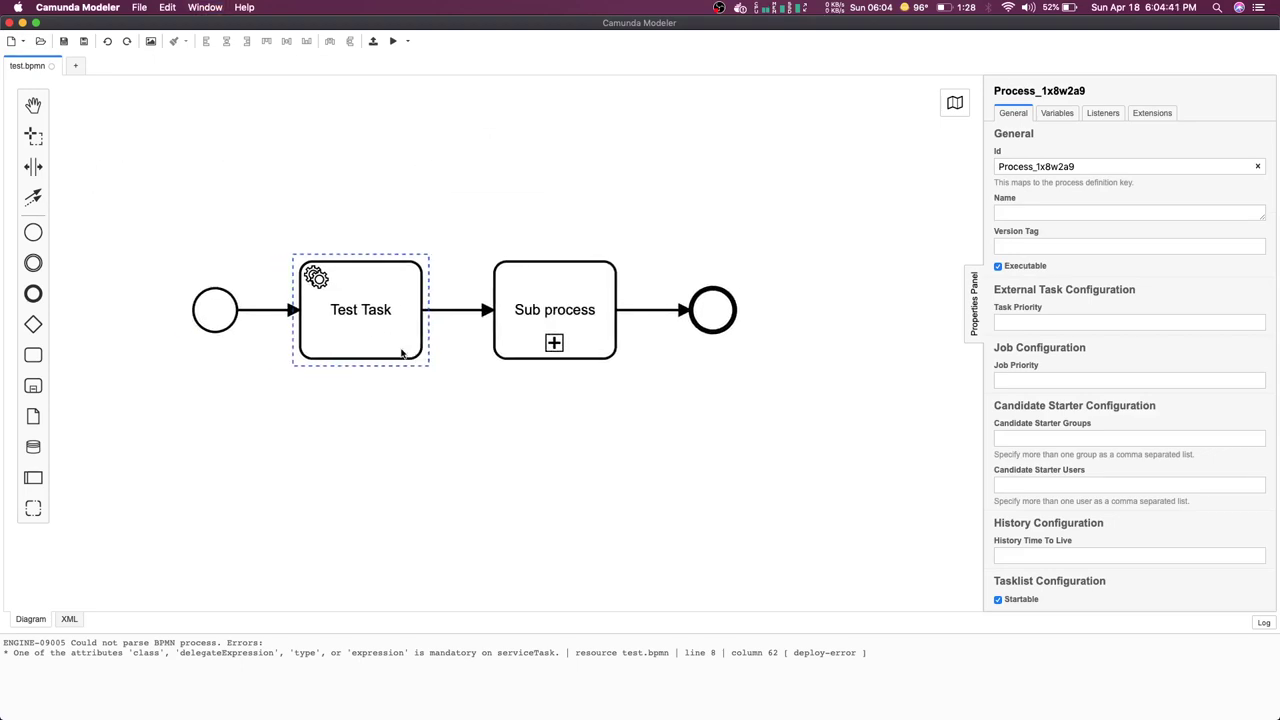
{"action": "scroll", "coordinate": [401, 353], "scroll_direction": "down", "scroll_amount": 1}
{"action": "scroll", "coordinate": [401, 353], "scroll_direction": "left", "scroll_amount": 1}
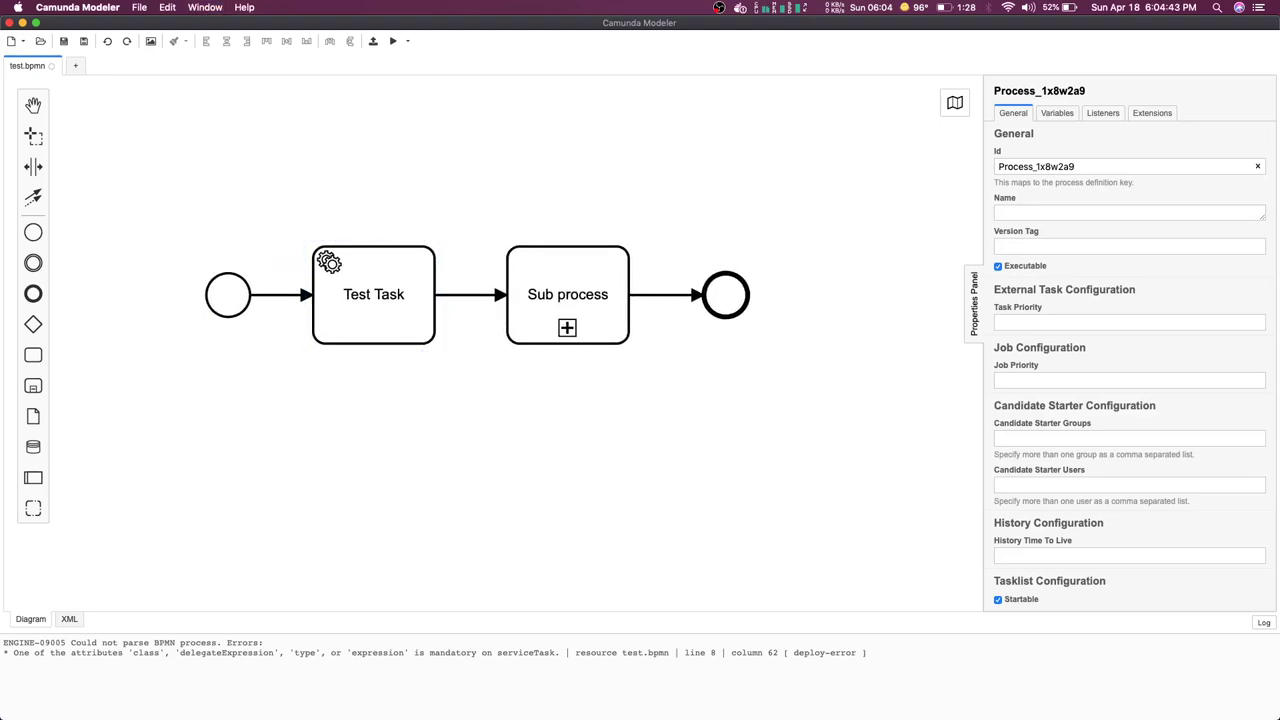
- Switch to the Camunda BPMN reference page in the browser and examine the activity symbols and the enlarged table of event types
{"action": "key", "text": "ctrl+Right"}
{"action": "scroll", "coordinate": [468, 513], "scroll_direction": "down", "scroll_amount": 5}
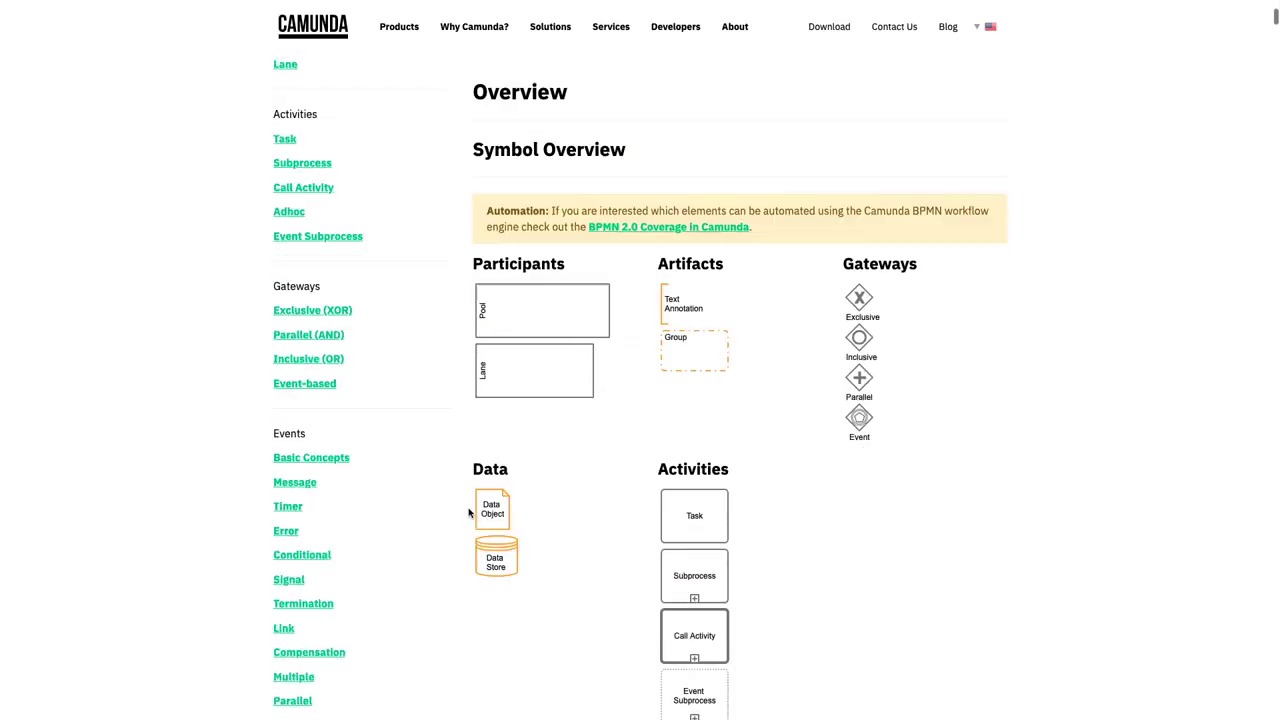
{"action": "scroll", "coordinate": [468, 513], "scroll_direction": "down", "scroll_amount": 3}
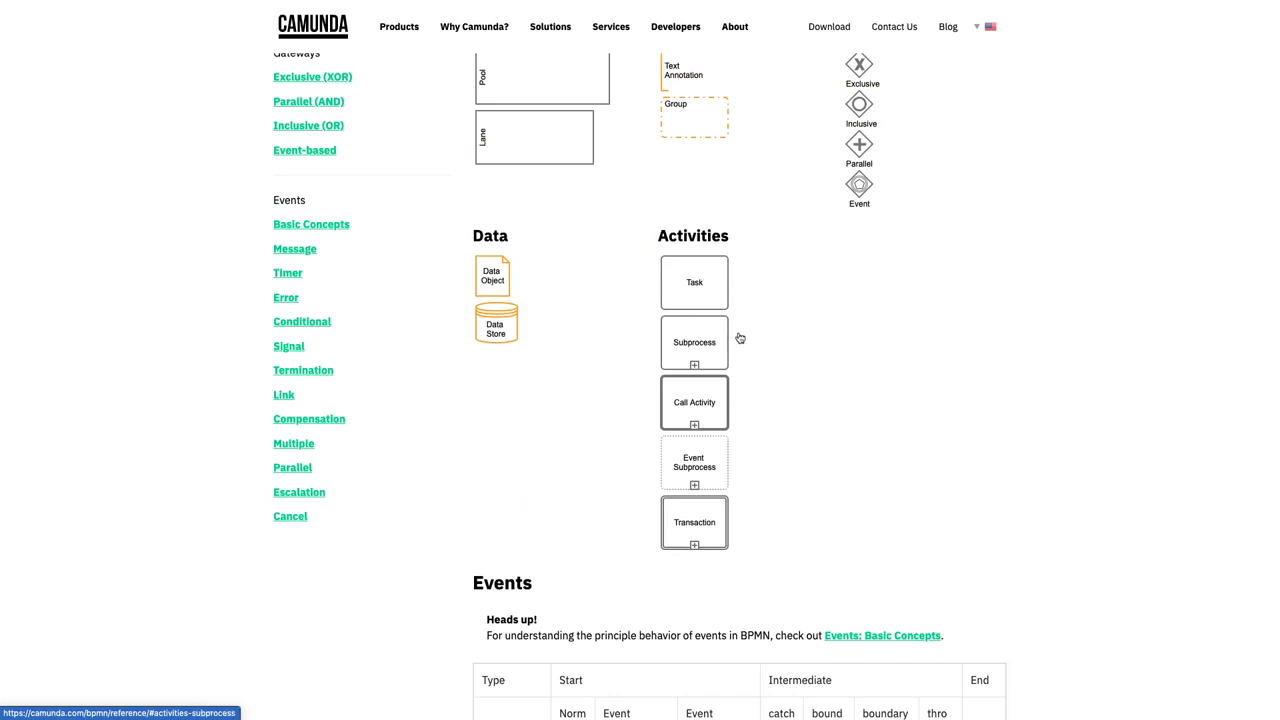
{"action": "scroll", "coordinate": [753, 359], "scroll_direction": "down", "scroll_amount": 1}
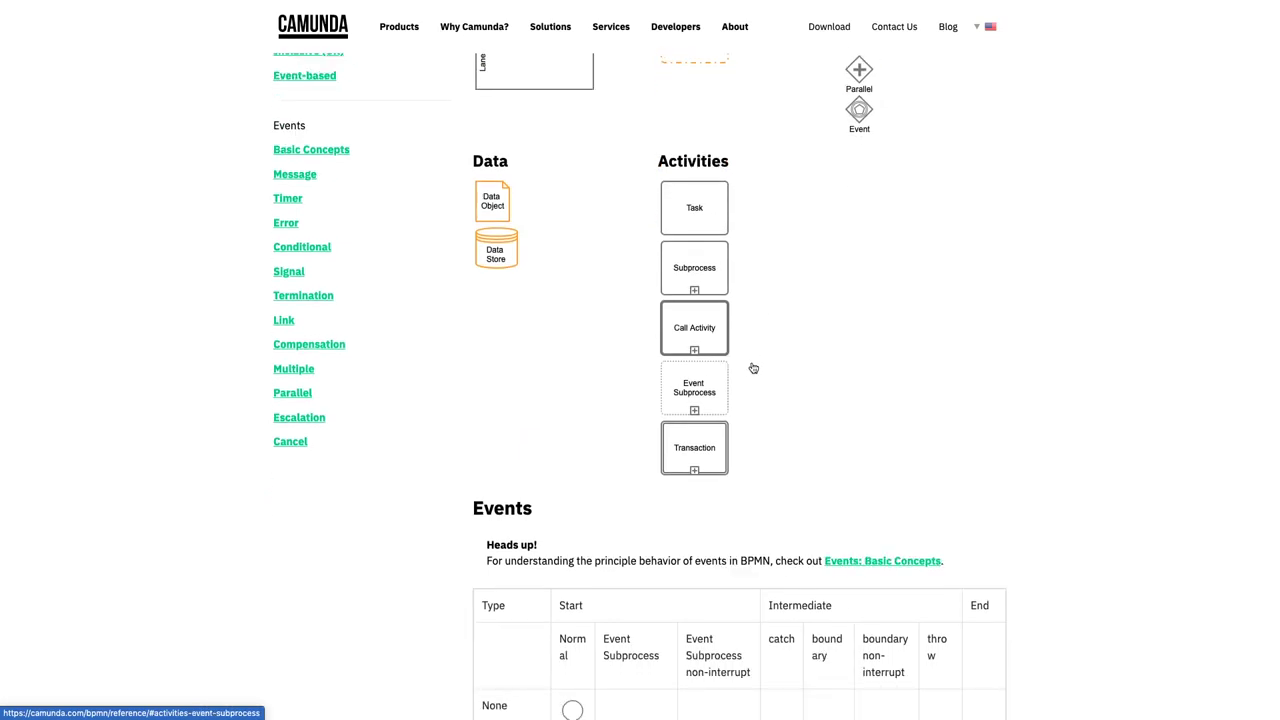
{"action": "scroll", "coordinate": [753, 368], "scroll_direction": "down", "scroll_amount": 7}
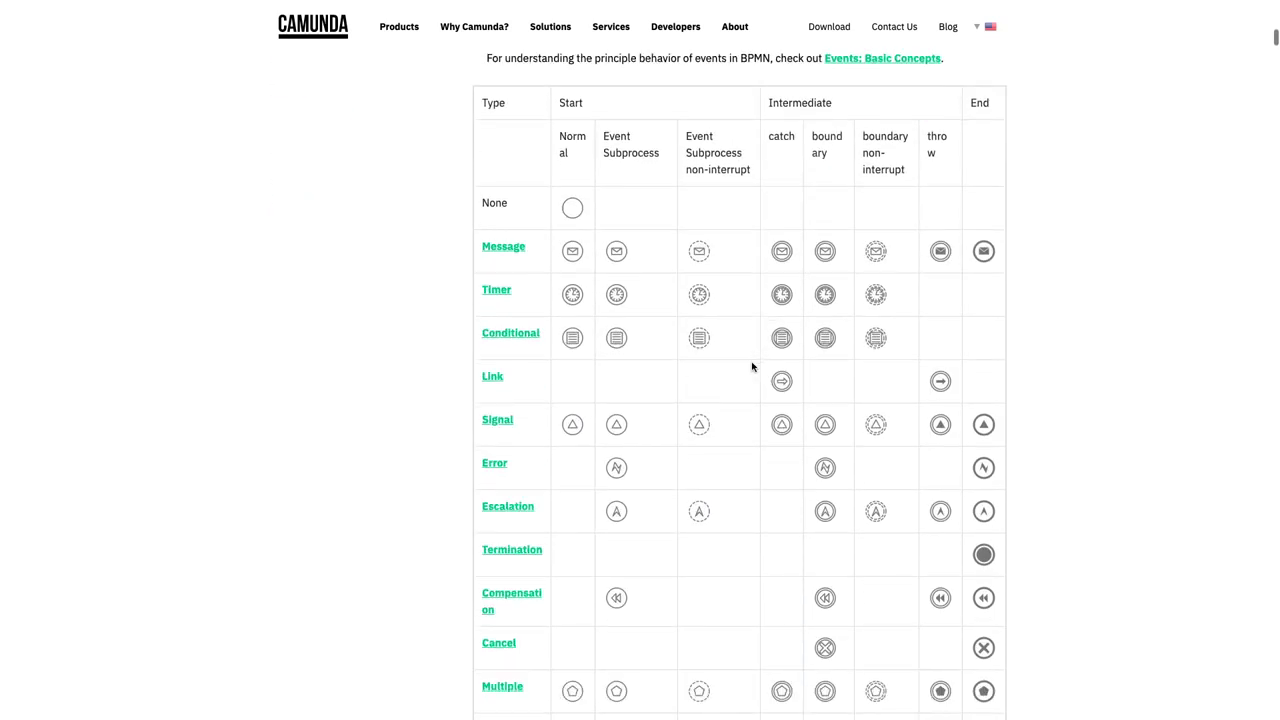
{"action": "scroll", "coordinate": [753, 367], "scroll_direction": "down", "scroll_amount": 1}
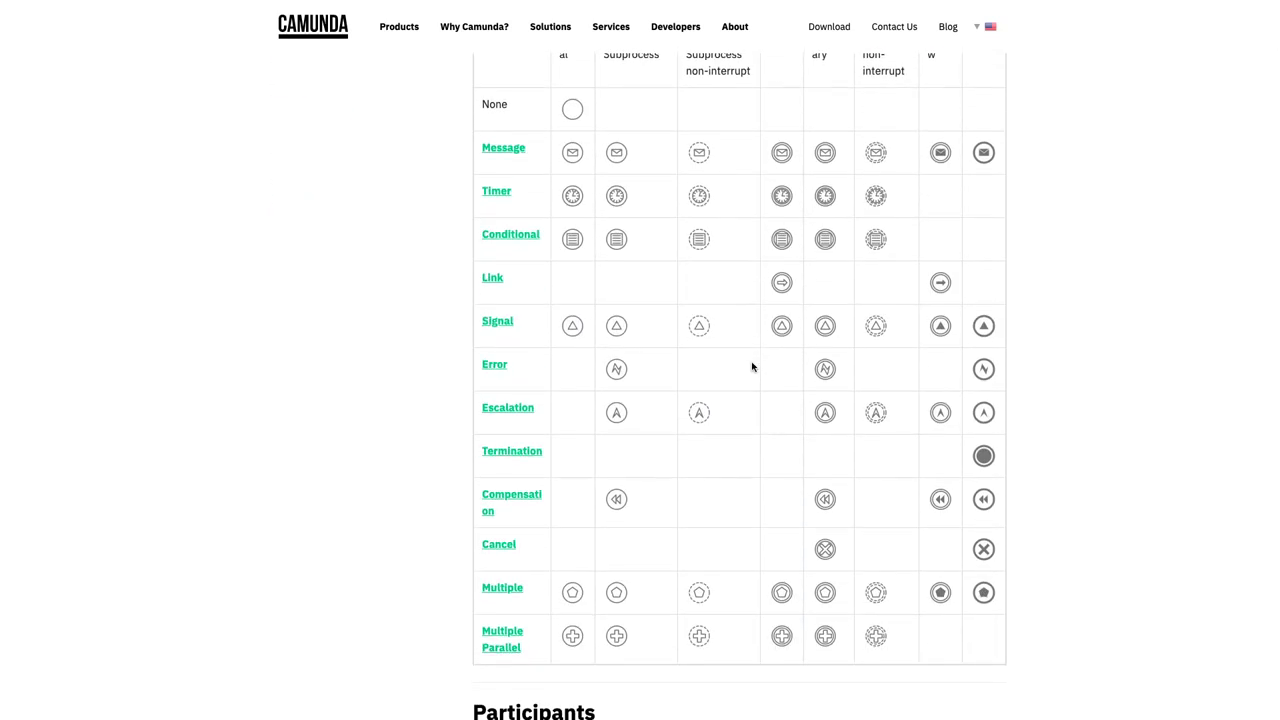
{"action": "key", "text": "ctrl+plus"}
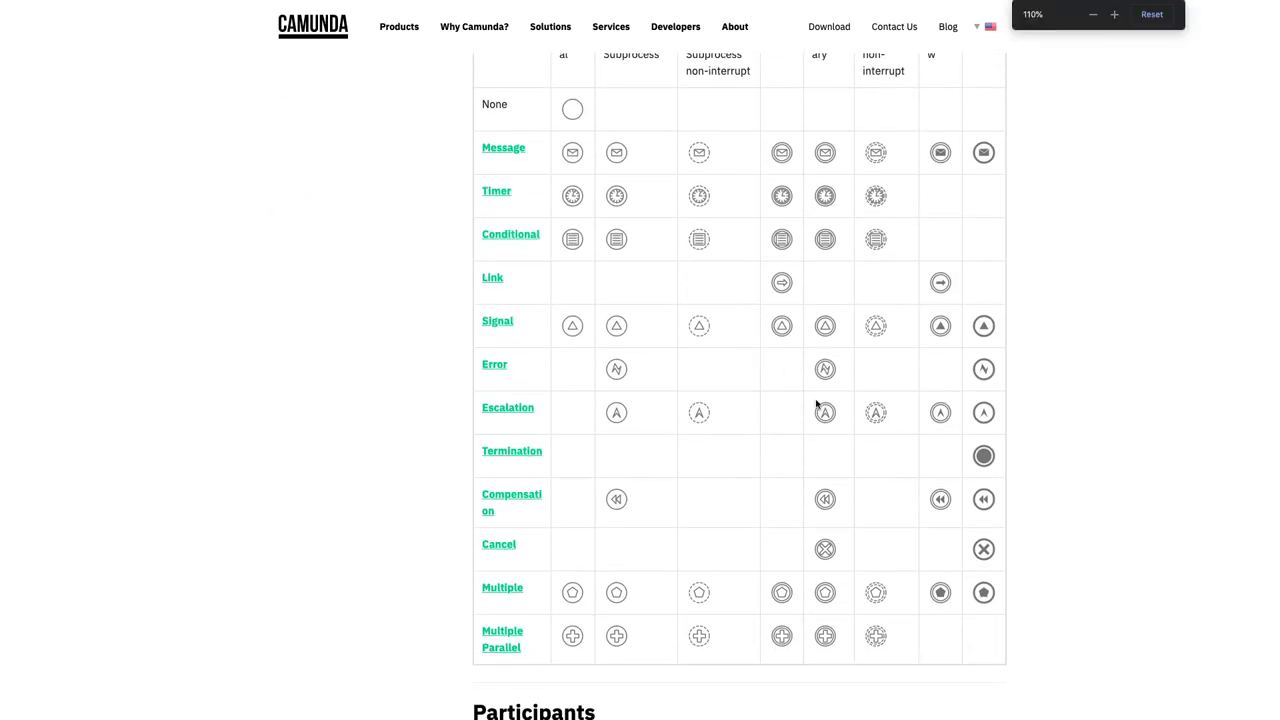
{"action": "key", "text": "ctrl+plus"}
{"action": "key", "text": "ctrl+plus"}
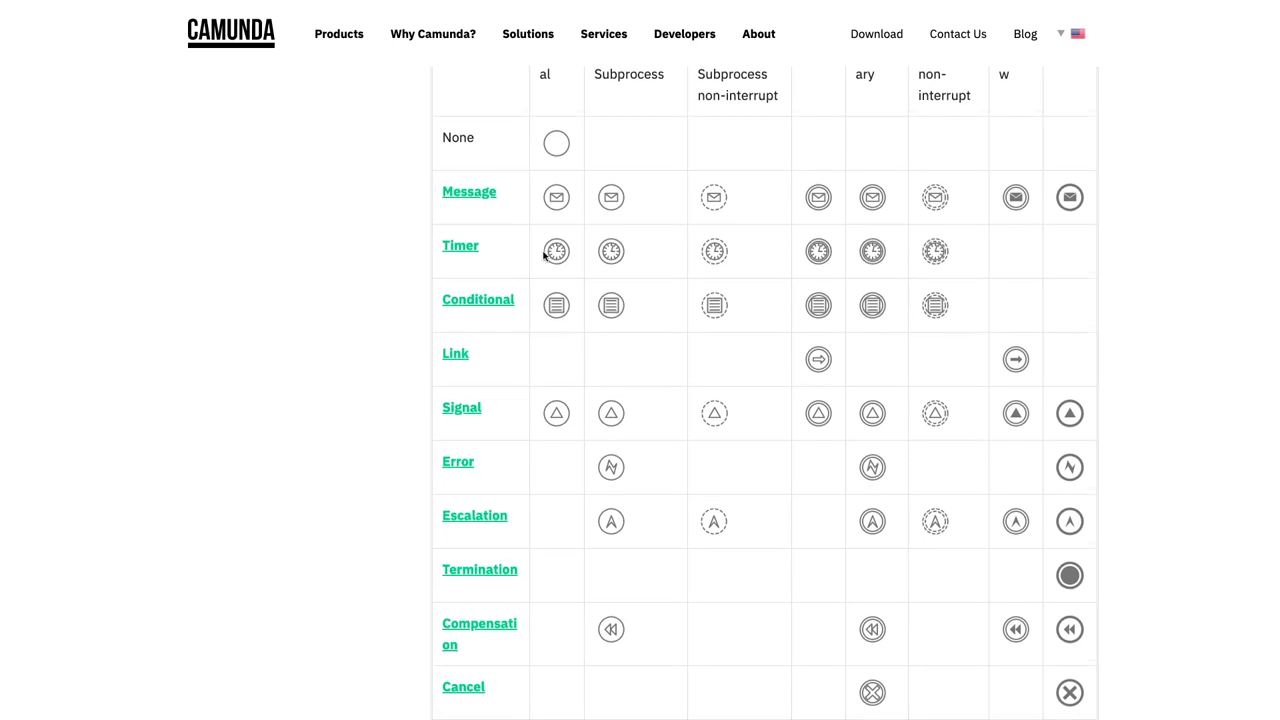
{"action": "scroll", "coordinate": [543, 255], "scroll_direction": "down", "scroll_amount": 1}
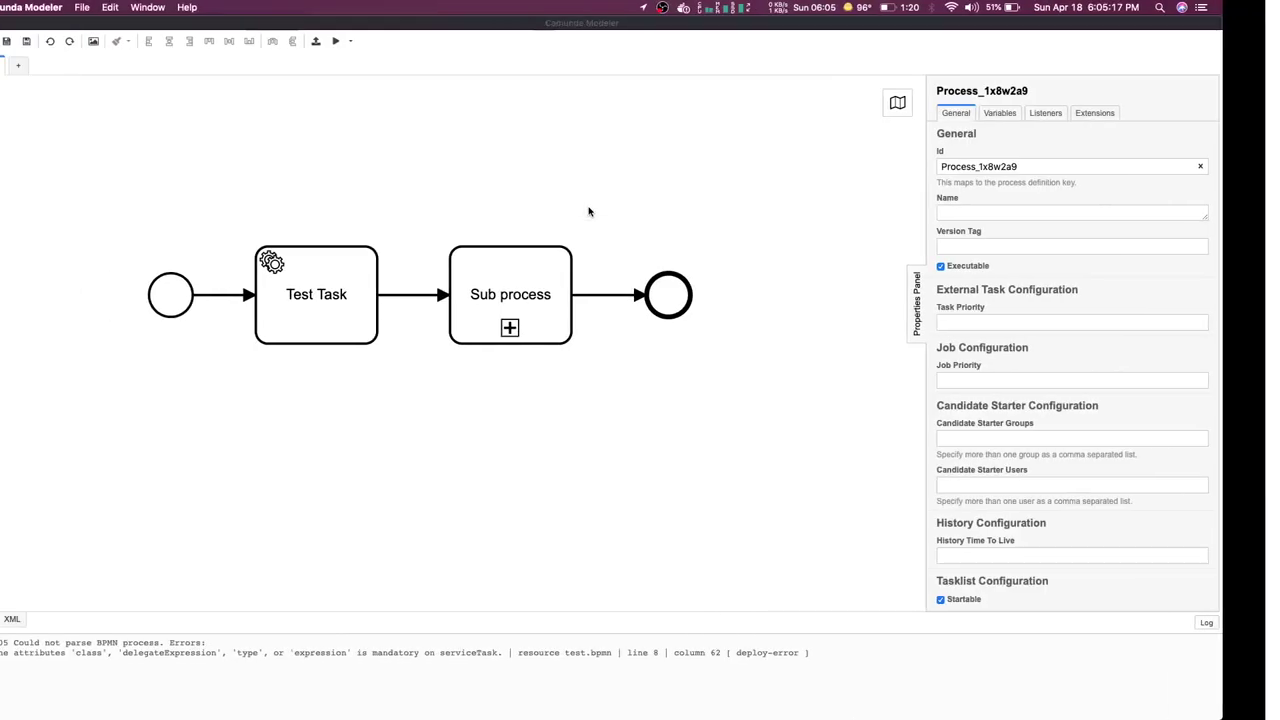
- Switch back to Camunda Modeler and change the process's start event to a timer start event
{"action": "left_click", "coordinate": [370, 308]}
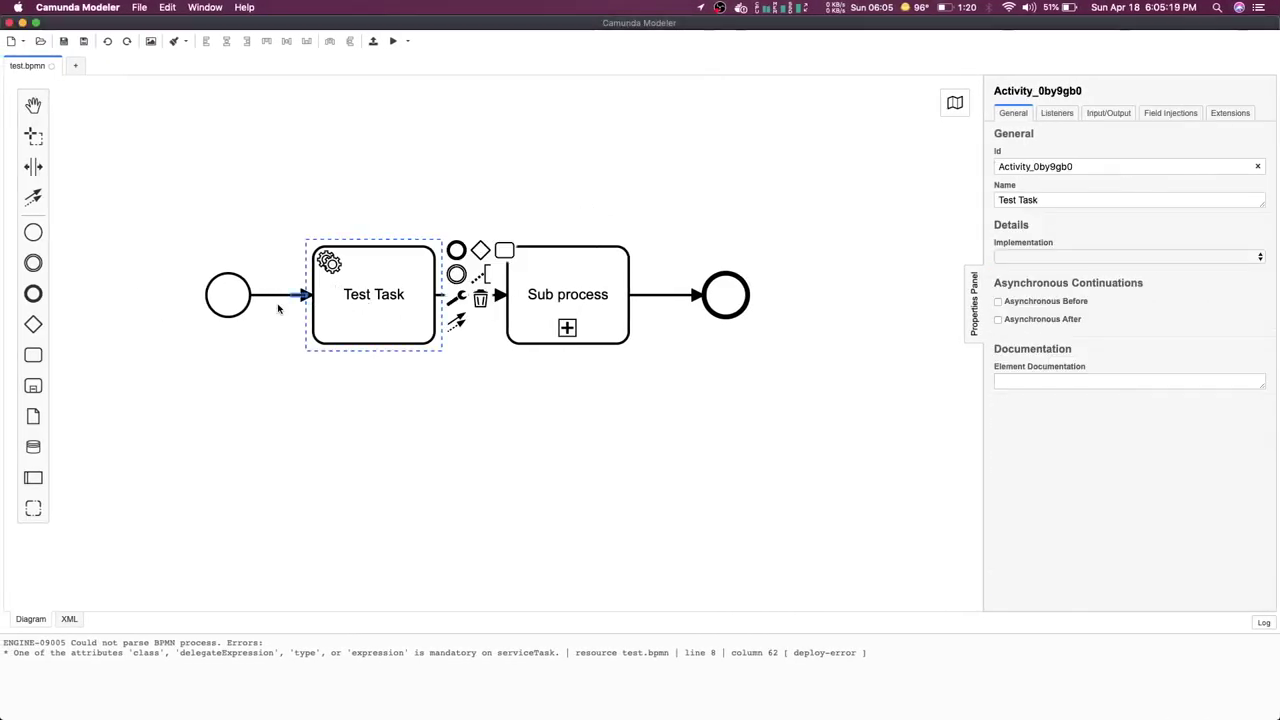
{"action": "left_click", "coordinate": [229, 295]}
{"action": "left_click", "coordinate": [272, 324]}
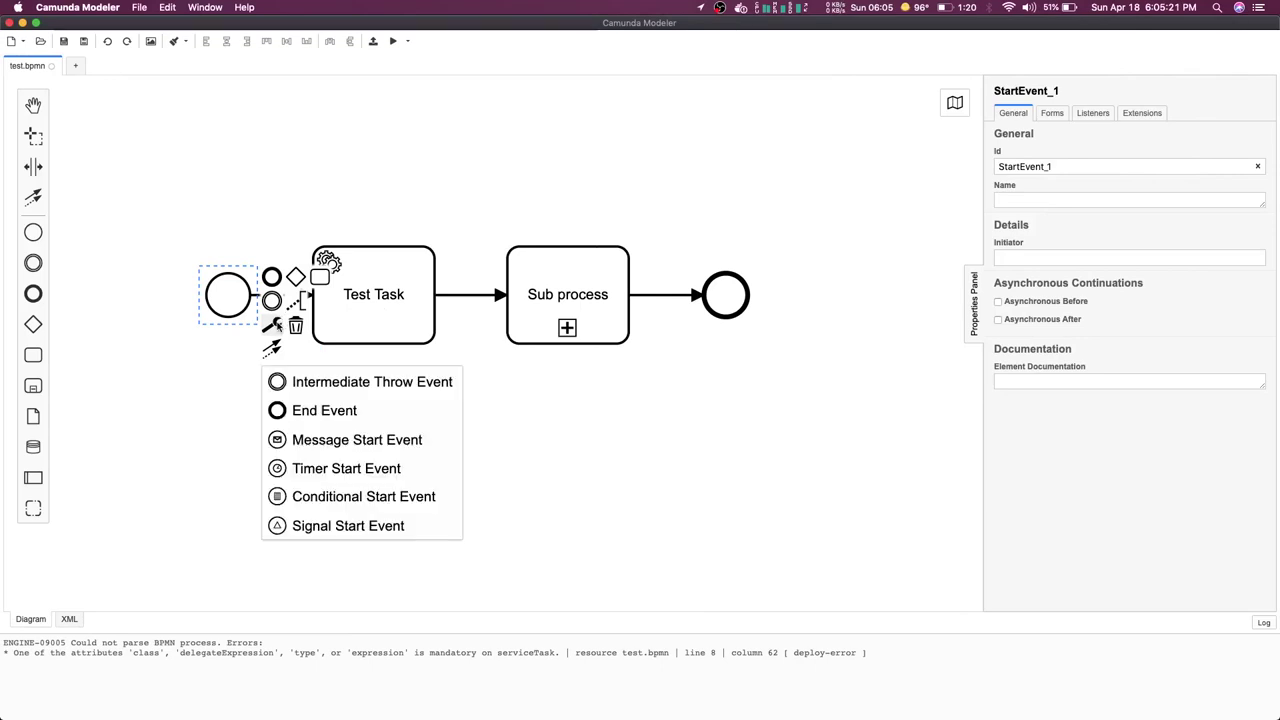
{"action": "left_click", "coordinate": [331, 478]}
{"action": "left_click", "coordinate": [253, 458]}
- Examine the timer start event's properties, including its timer definition and retry time cycle settings
{"action": "left_click", "coordinate": [235, 292]}
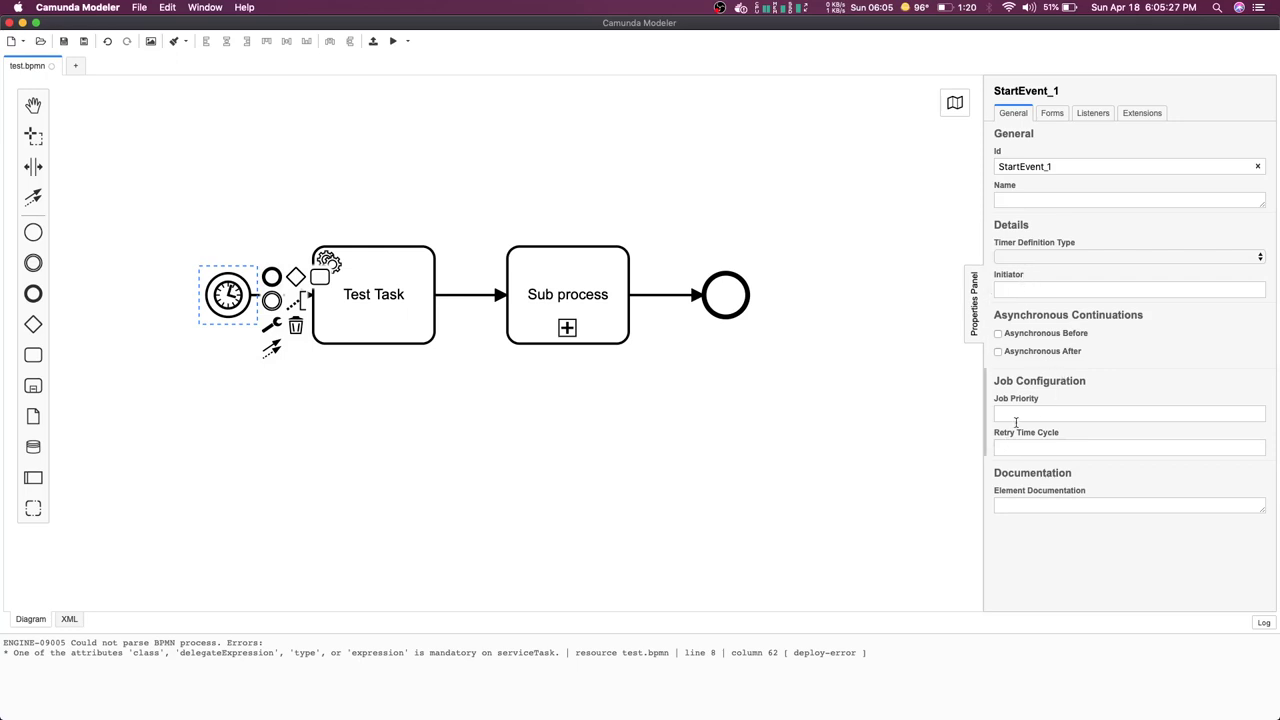
{"action": "left_click", "coordinate": [1027, 446]}
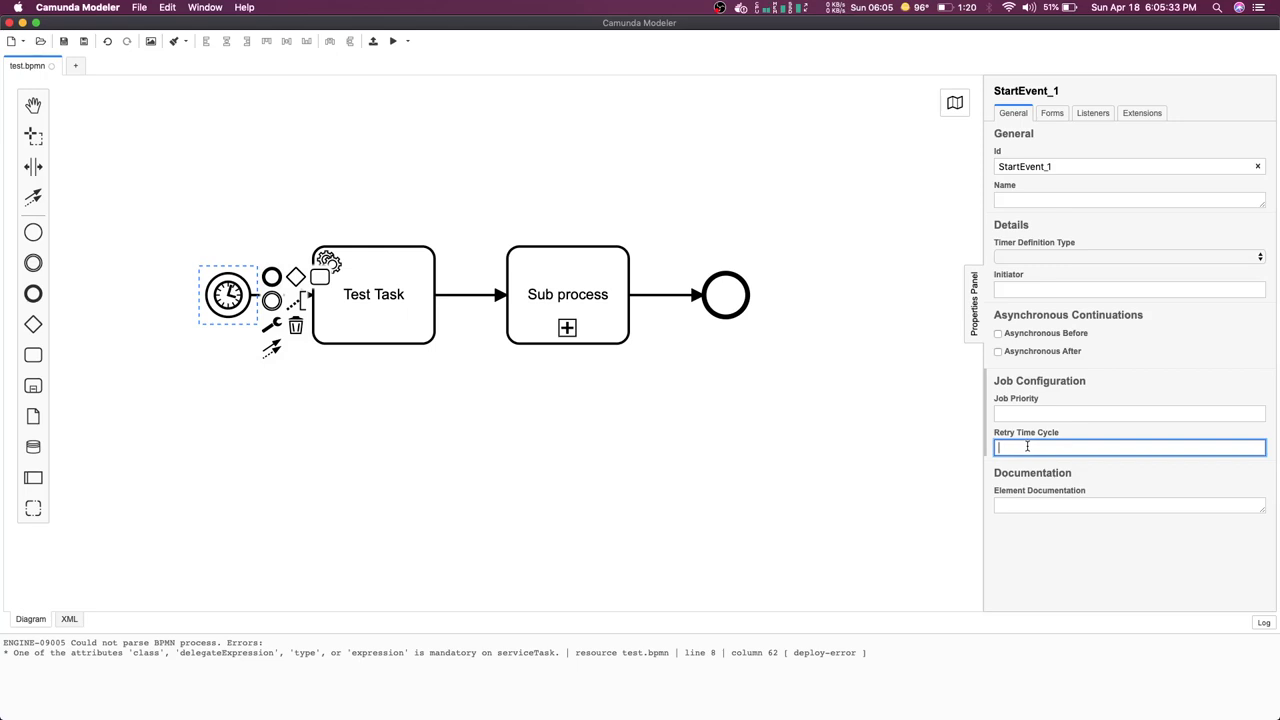
{"action": "left_click", "coordinate": [337, 440]}
{"action": "left_click", "coordinate": [224, 298]}
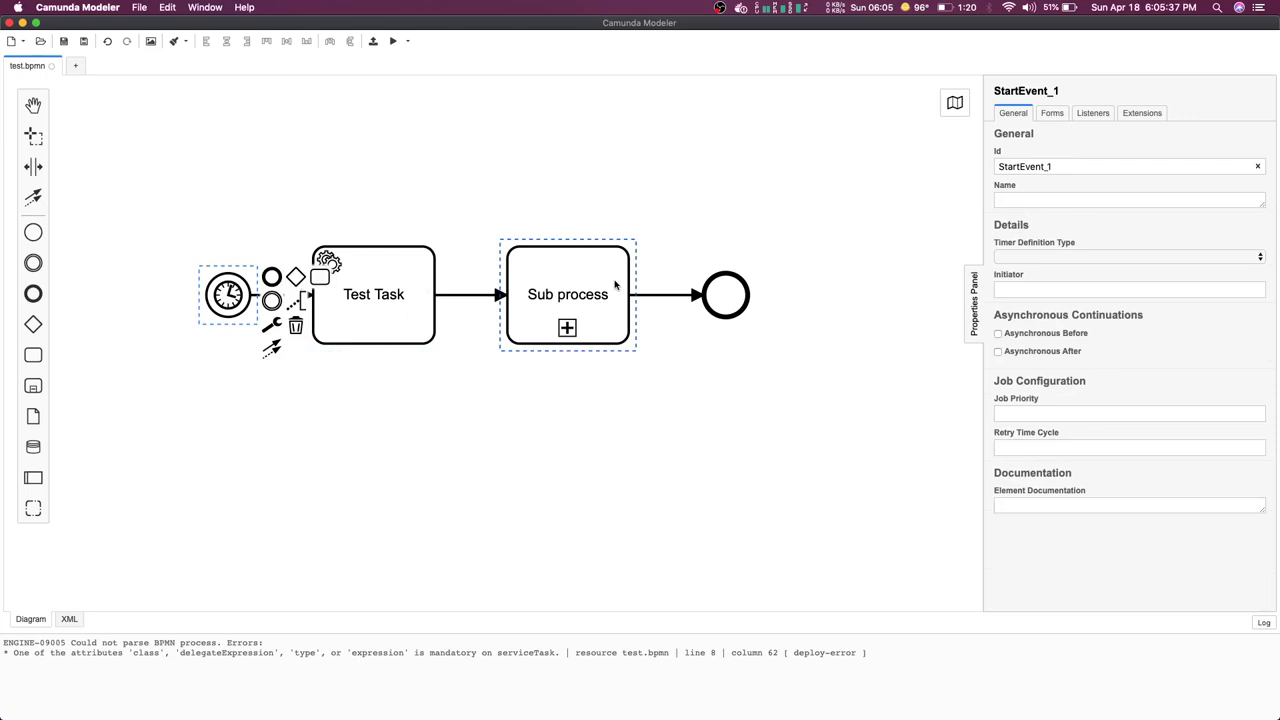
- Change the process's timer start event back to a plain start event
{"action": "left_click", "coordinate": [208, 390]}
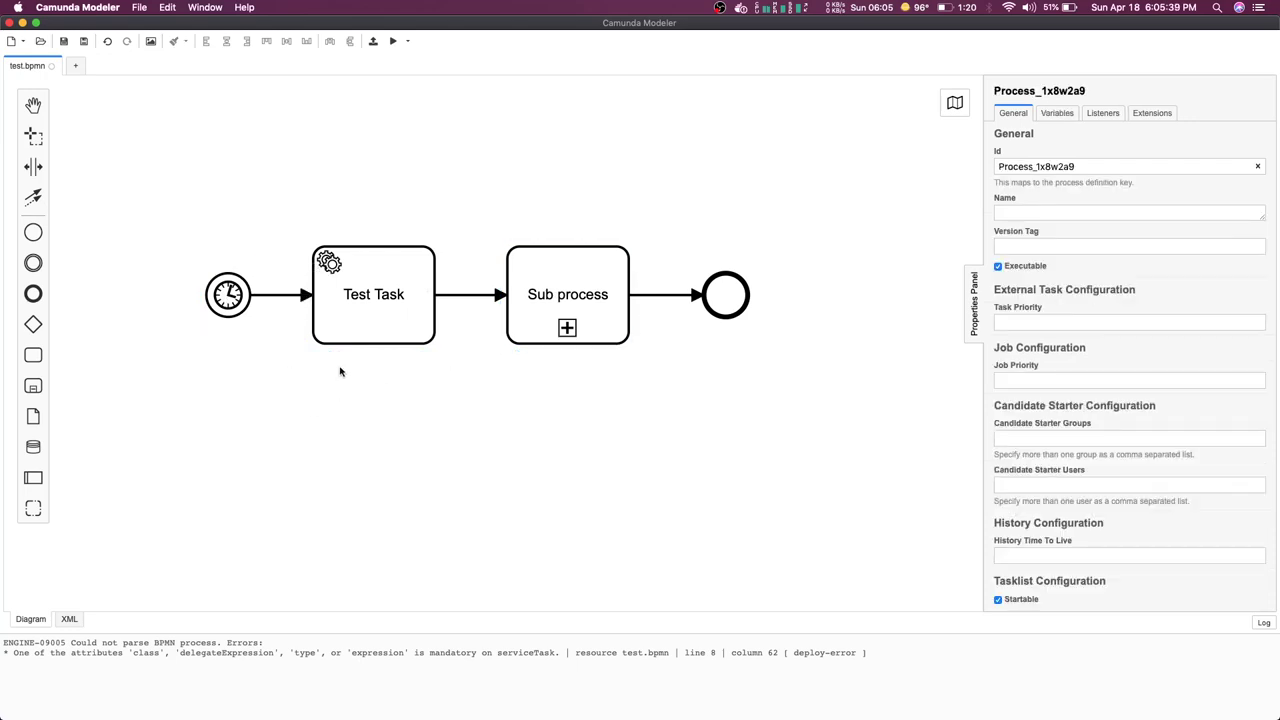
{"action": "left_click", "coordinate": [235, 300]}
{"action": "left_click", "coordinate": [273, 326]}
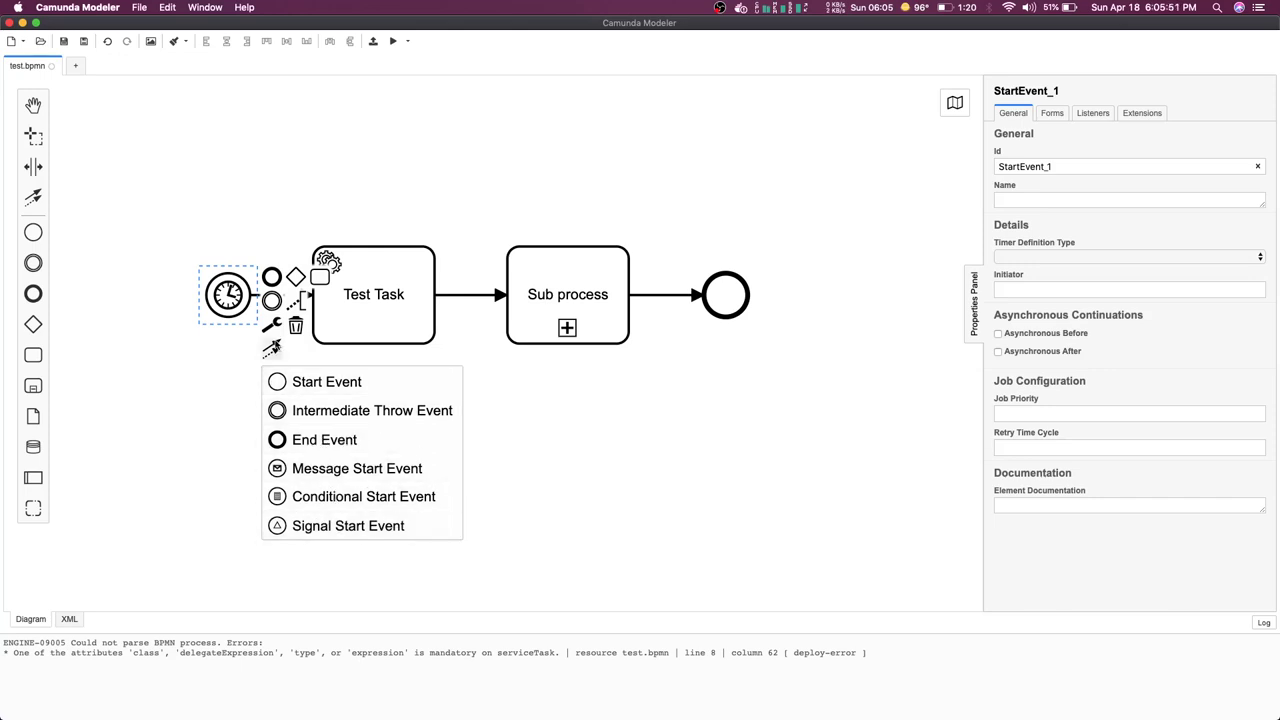
{"action": "left_click", "coordinate": [274, 380]}
{"action": "left_click", "coordinate": [237, 391]}
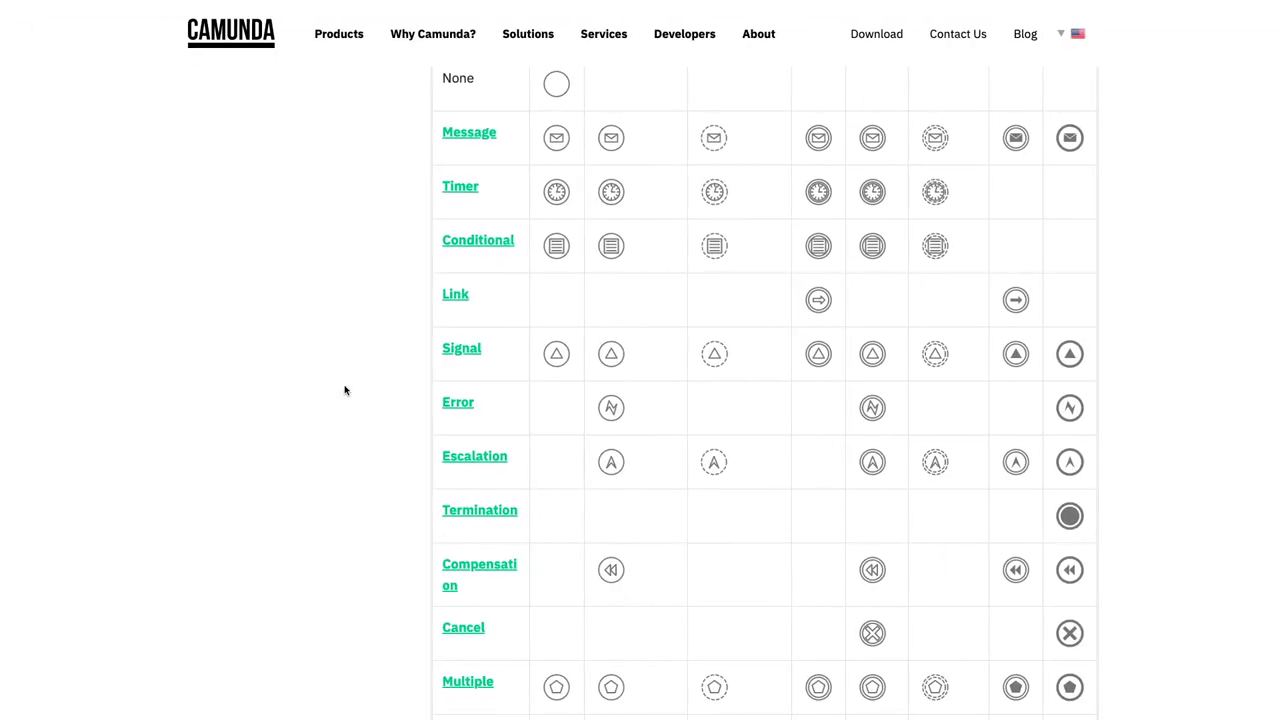
- Switch to the Camunda BPMN reference in the browser and compare the start, intermediate and end symbols for each event type
{"action": "scroll", "coordinate": [435, 387], "scroll_direction": "down", "scroll_amount": 2}
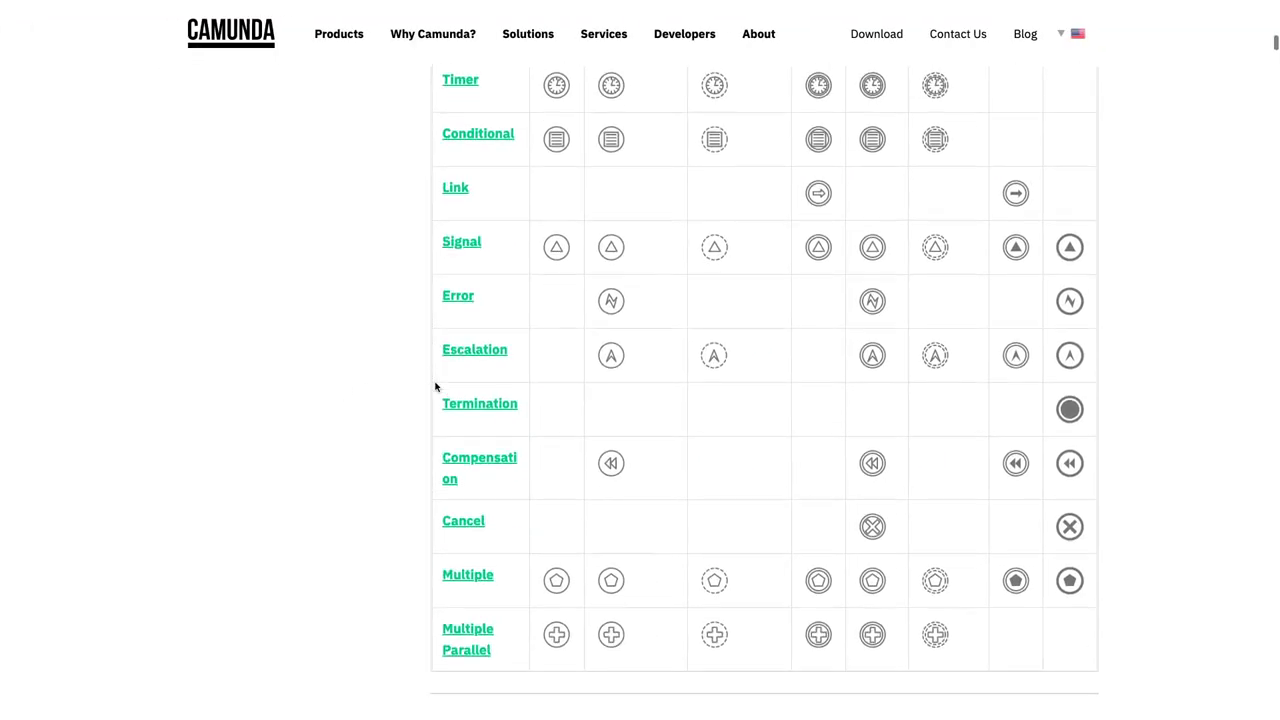
{"action": "scroll", "coordinate": [435, 387], "scroll_direction": "up", "scroll_amount": 3}
{"action": "scroll", "coordinate": [436, 385], "scroll_direction": "up", "scroll_amount": 1}
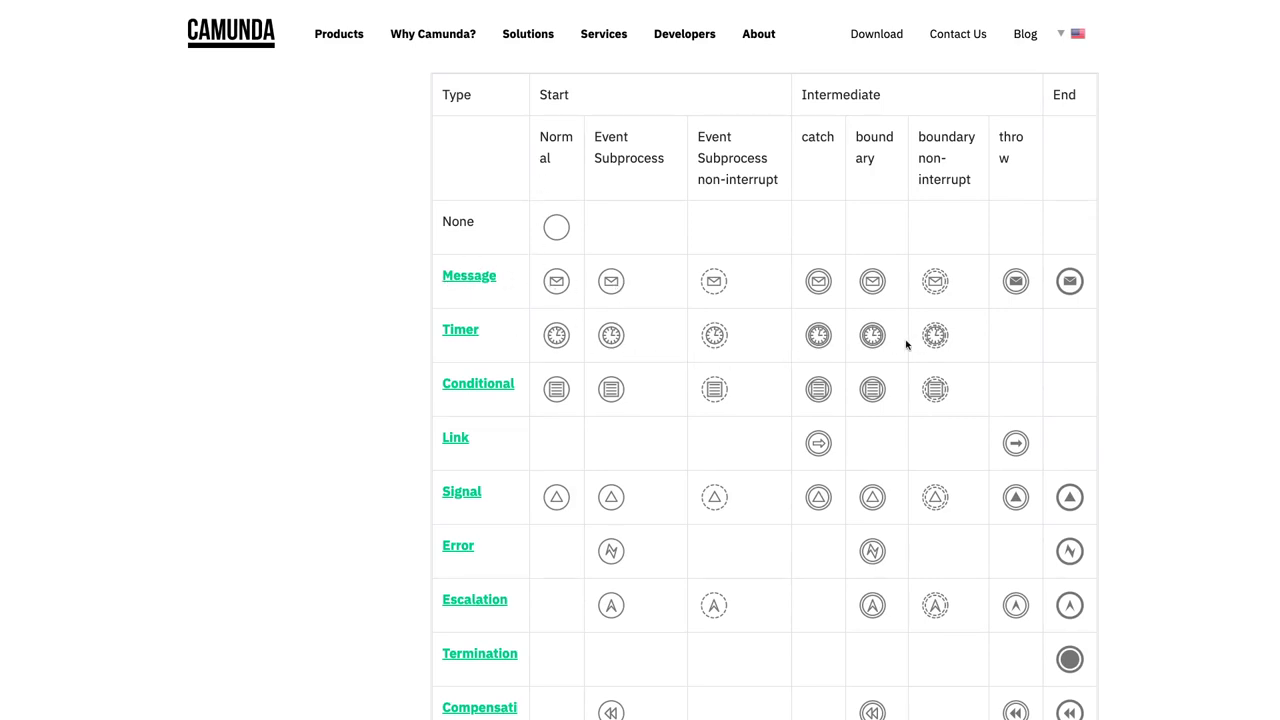
{"action": "scroll", "coordinate": [606, 423], "scroll_direction": "down", "scroll_amount": 3}
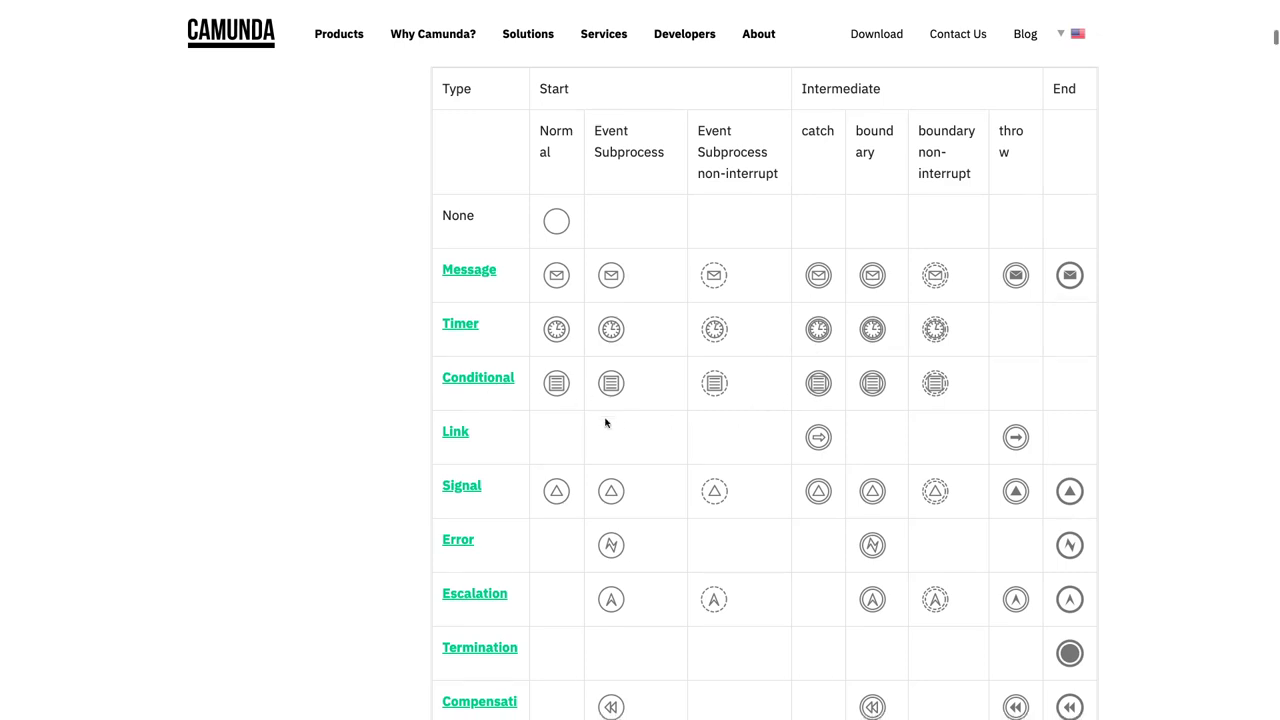
{"action": "scroll", "coordinate": [605, 423], "scroll_direction": "down", "scroll_amount": 2}
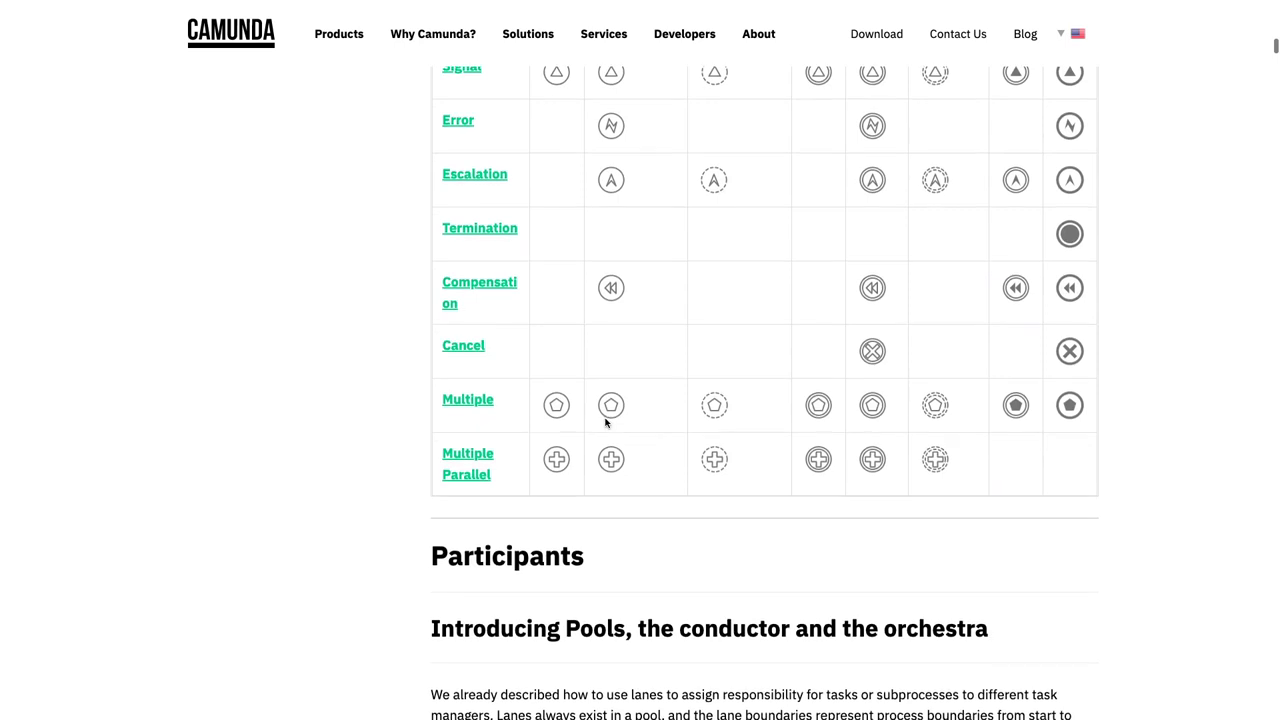
{"action": "scroll", "coordinate": [605, 423], "scroll_direction": "up", "scroll_amount": 2}
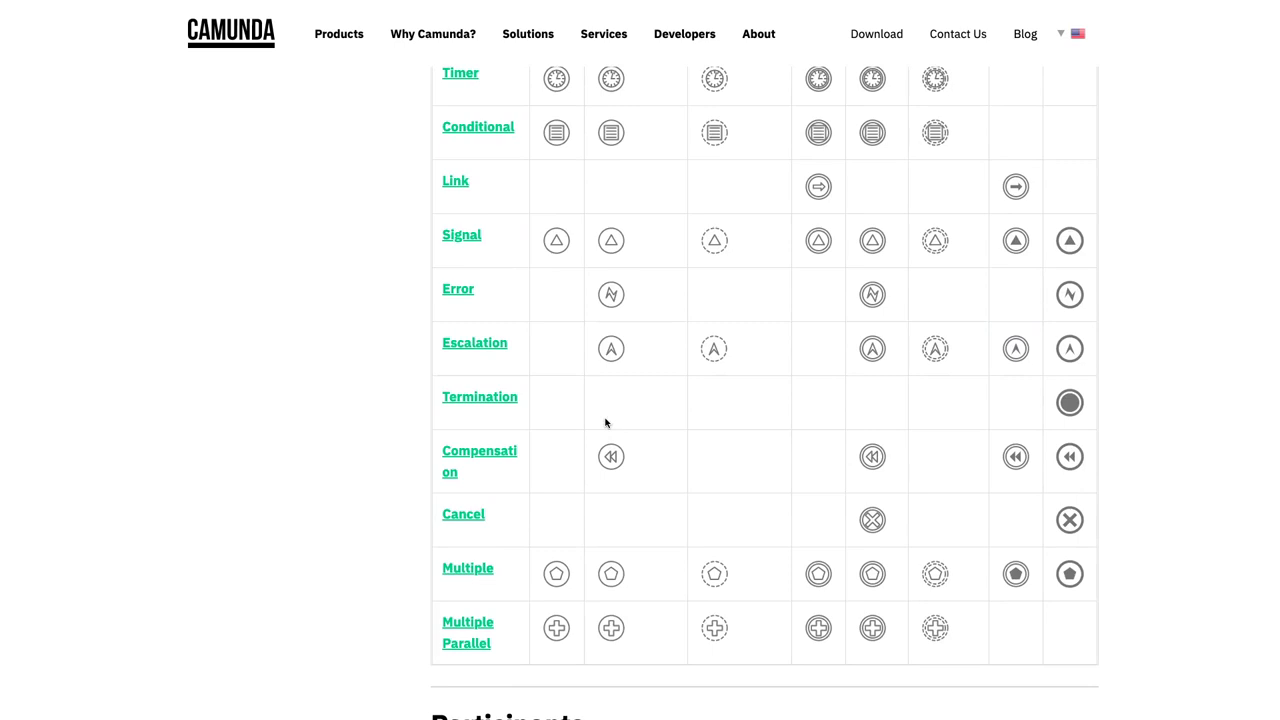
{"action": "scroll", "coordinate": [605, 423], "scroll_direction": "up", "scroll_amount": 2}
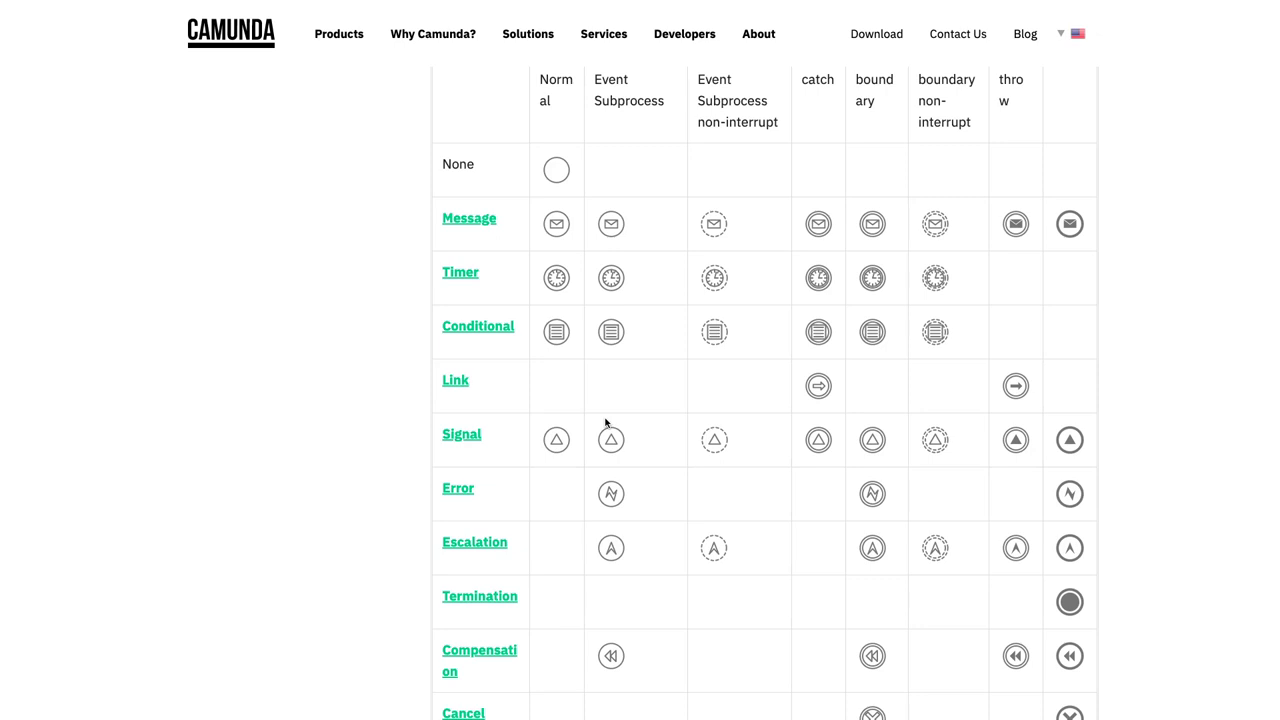
{"action": "scroll", "coordinate": [605, 423], "scroll_direction": "down", "scroll_amount": 2}
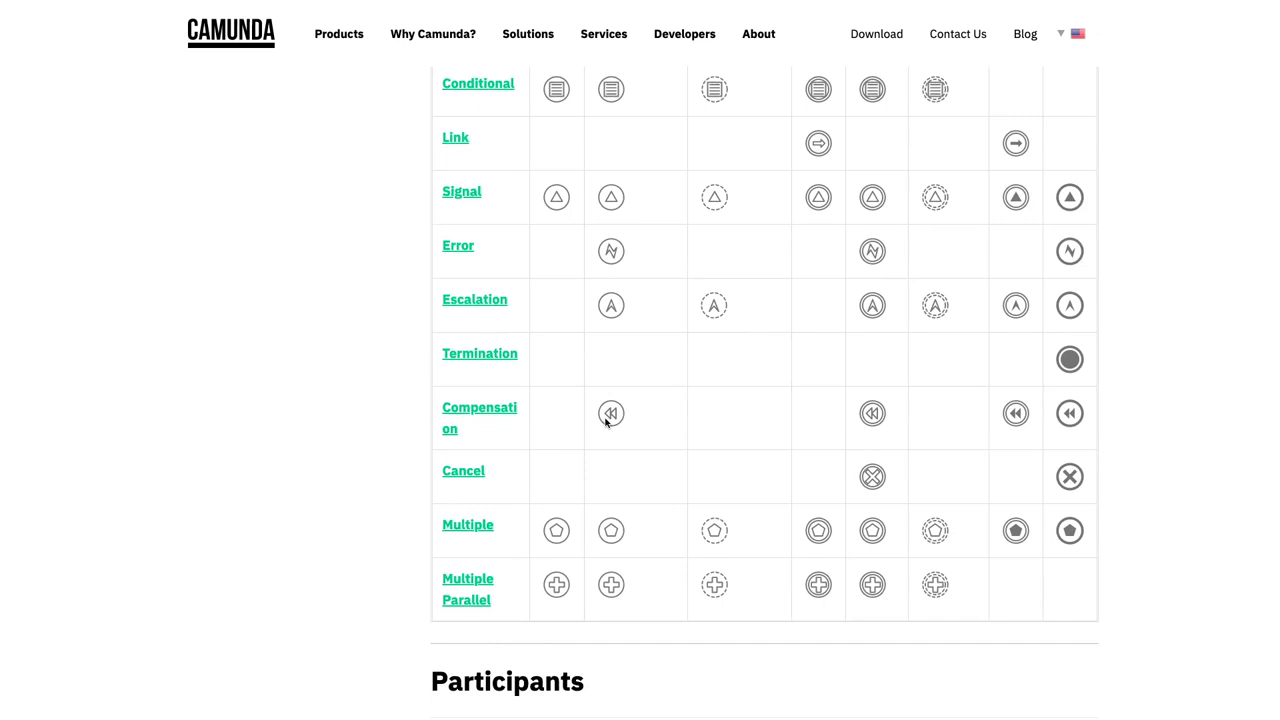
{"action": "scroll", "coordinate": [605, 423], "scroll_direction": "up", "scroll_amount": 3}
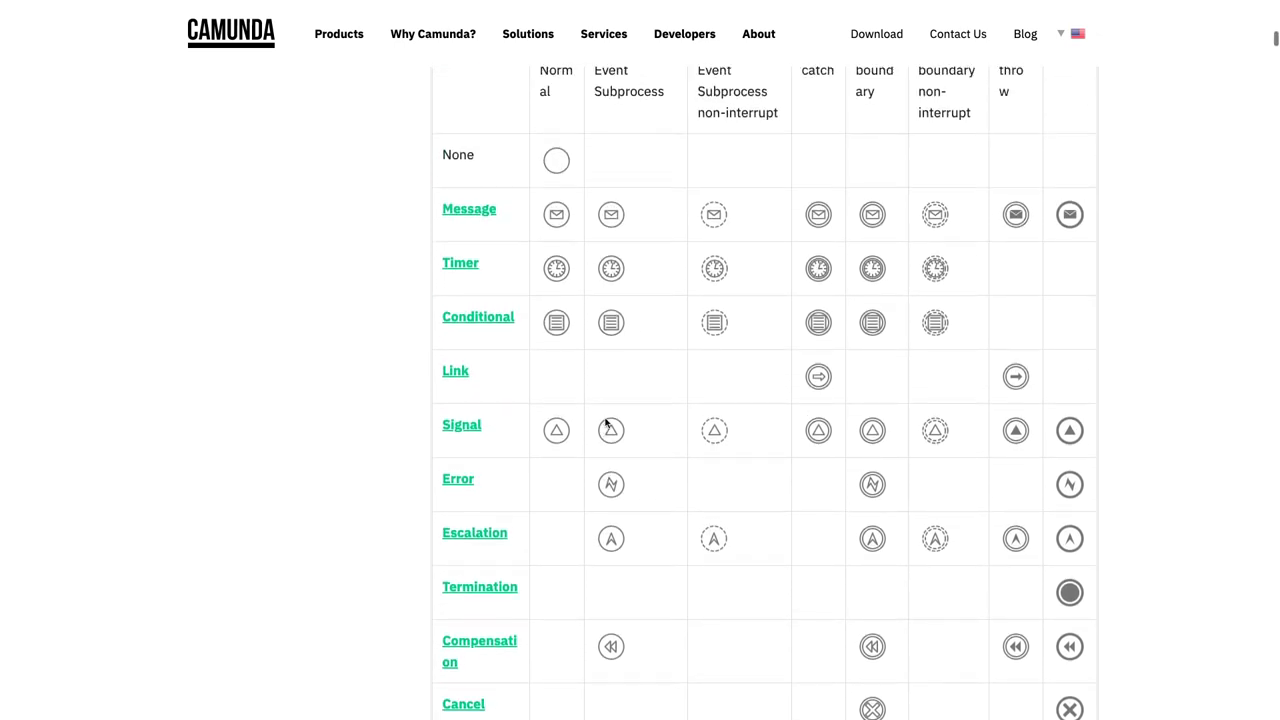
{"action": "scroll", "coordinate": [605, 423], "scroll_direction": "down", "scroll_amount": 3}
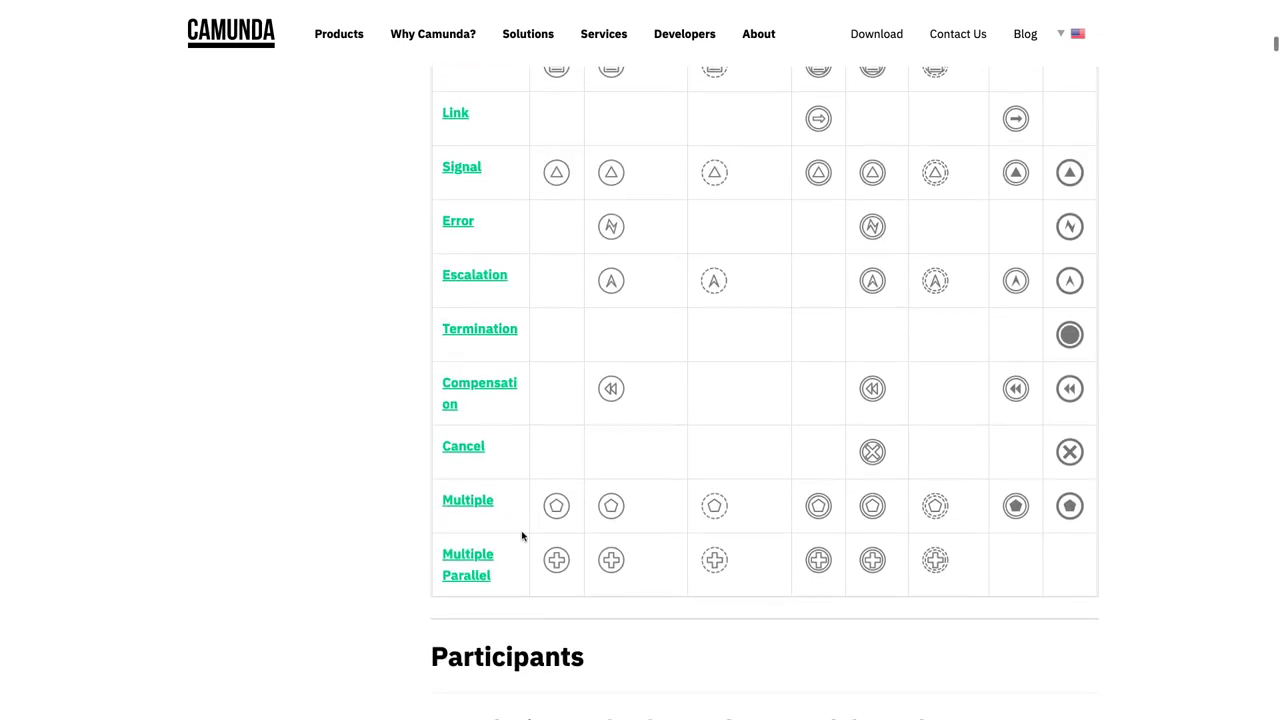
{"action": "scroll", "coordinate": [542, 370], "scroll_direction": "up", "scroll_amount": 2}
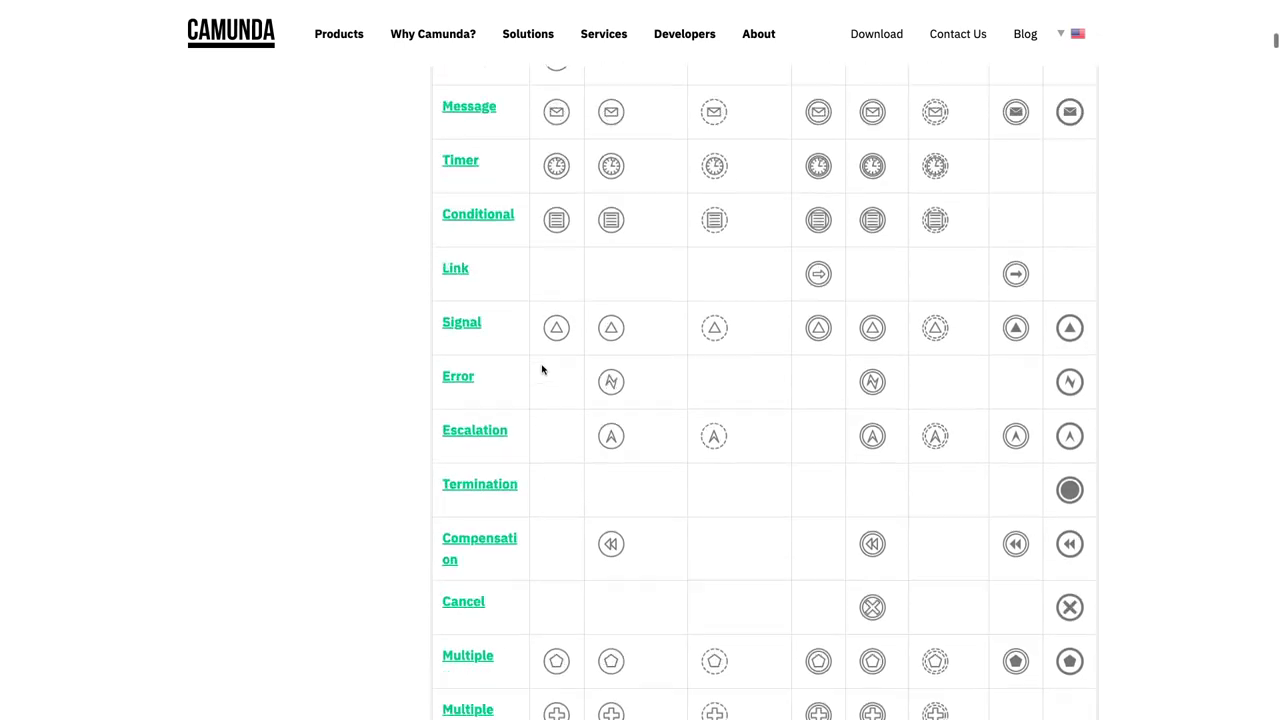
{"action": "scroll", "coordinate": [542, 370], "scroll_direction": "up", "scroll_amount": 2}
- Find the task types in the reference's Activities section and read the explanations of the service and business rule tasks
{"action": "scroll", "coordinate": [542, 370], "scroll_direction": "down", "scroll_amount": 10}
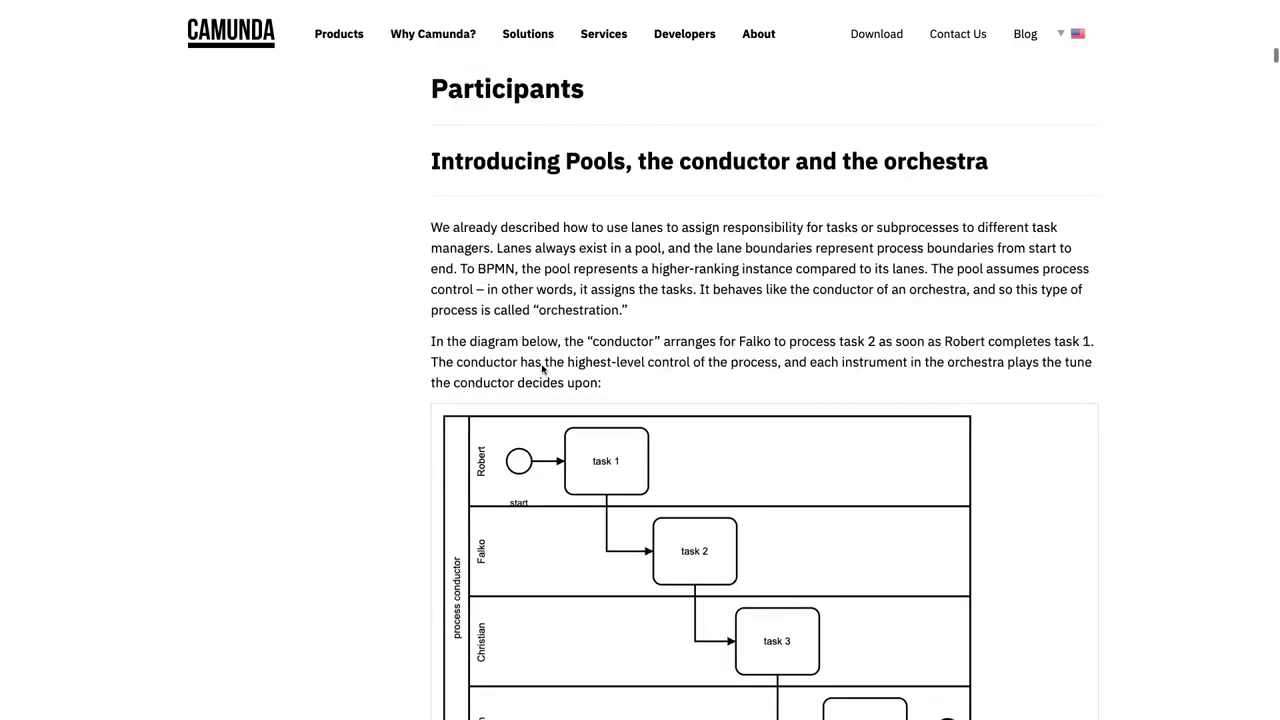
{"action": "scroll", "coordinate": [542, 370], "scroll_direction": "down", "scroll_amount": 20}
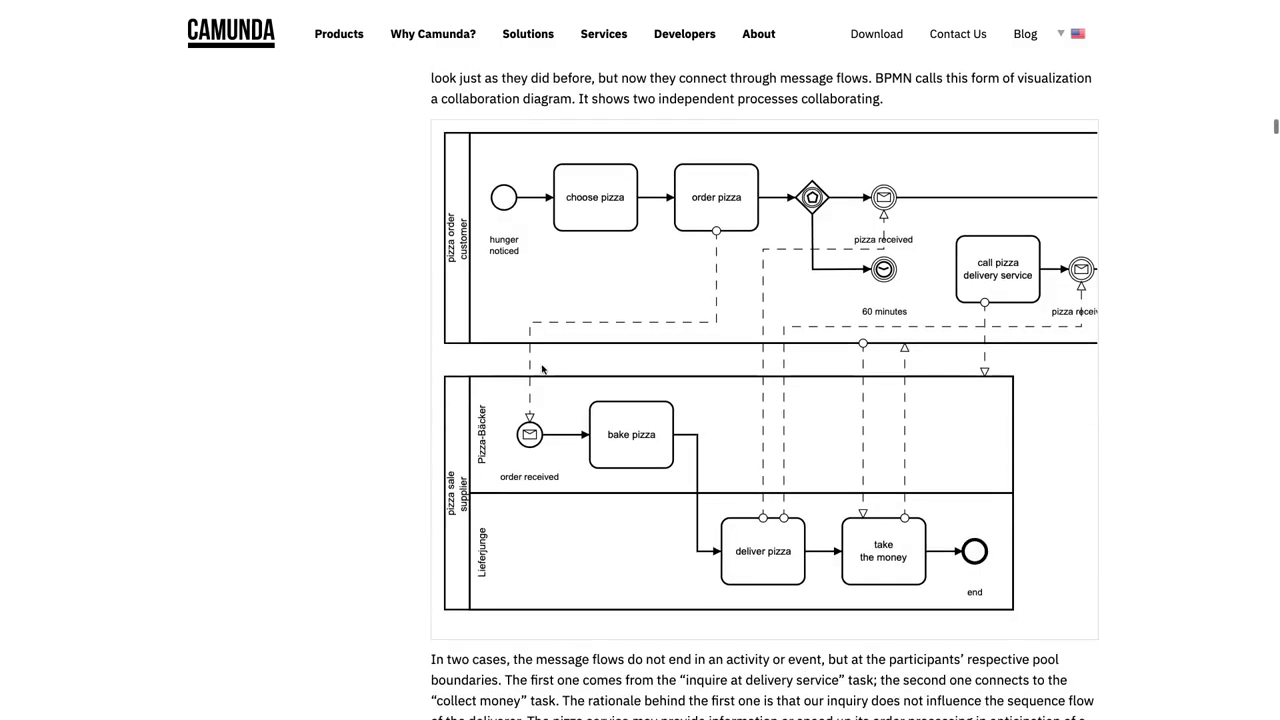
{"action": "scroll", "coordinate": [542, 366], "scroll_direction": "down", "scroll_amount": 15}
{"action": "scroll", "coordinate": [542, 366], "scroll_direction": "up", "scroll_amount": 7}
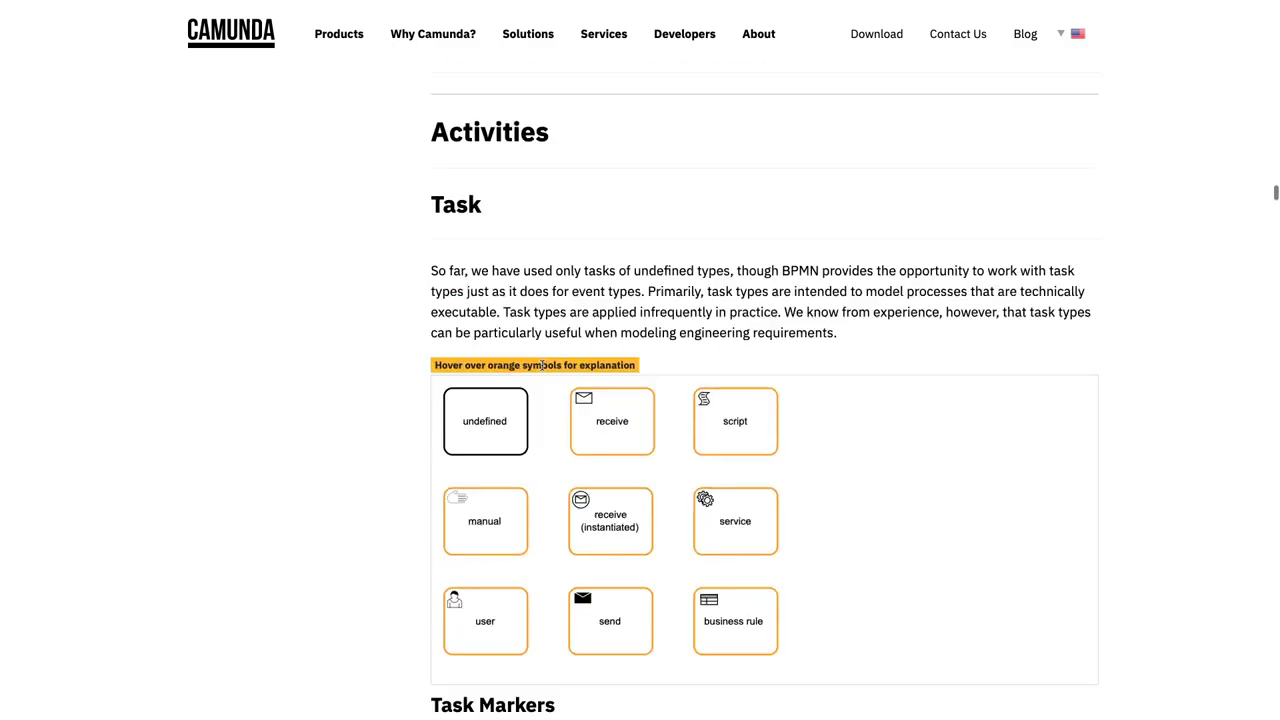
{"action": "scroll", "coordinate": [542, 367], "scroll_direction": "down", "scroll_amount": 1}
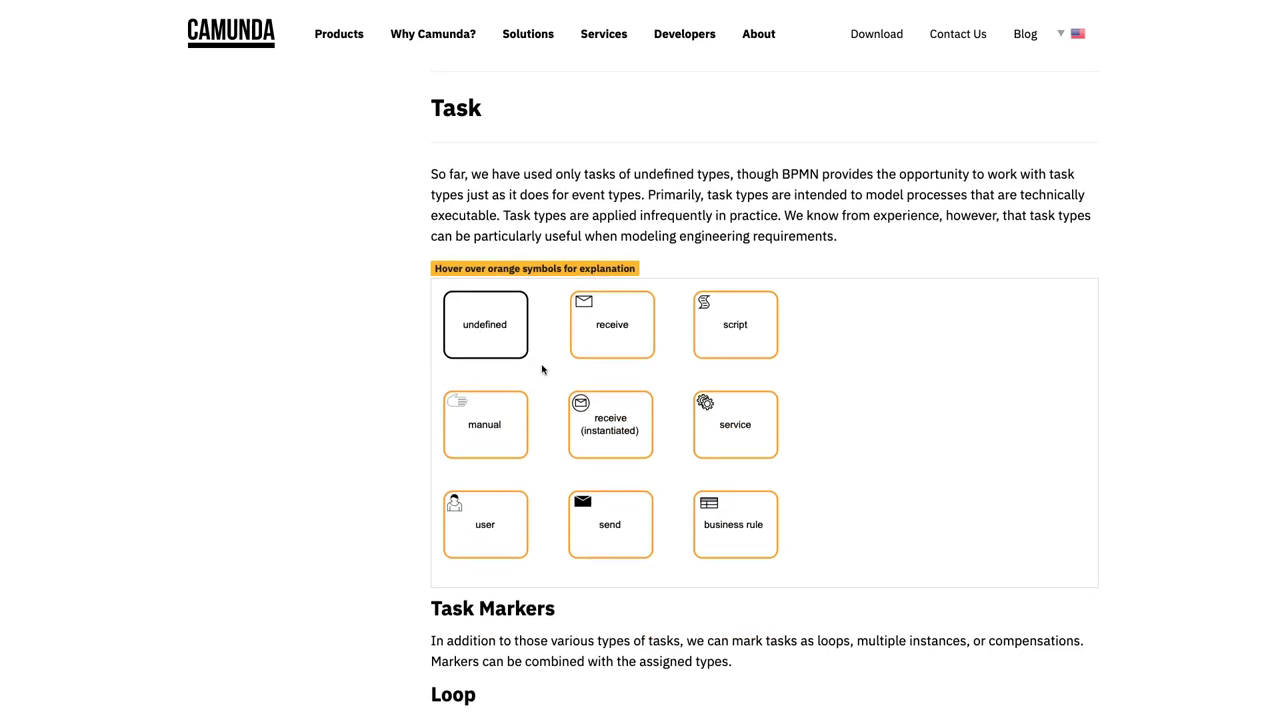
{"action": "mouse_move", "coordinate": [730, 418]}
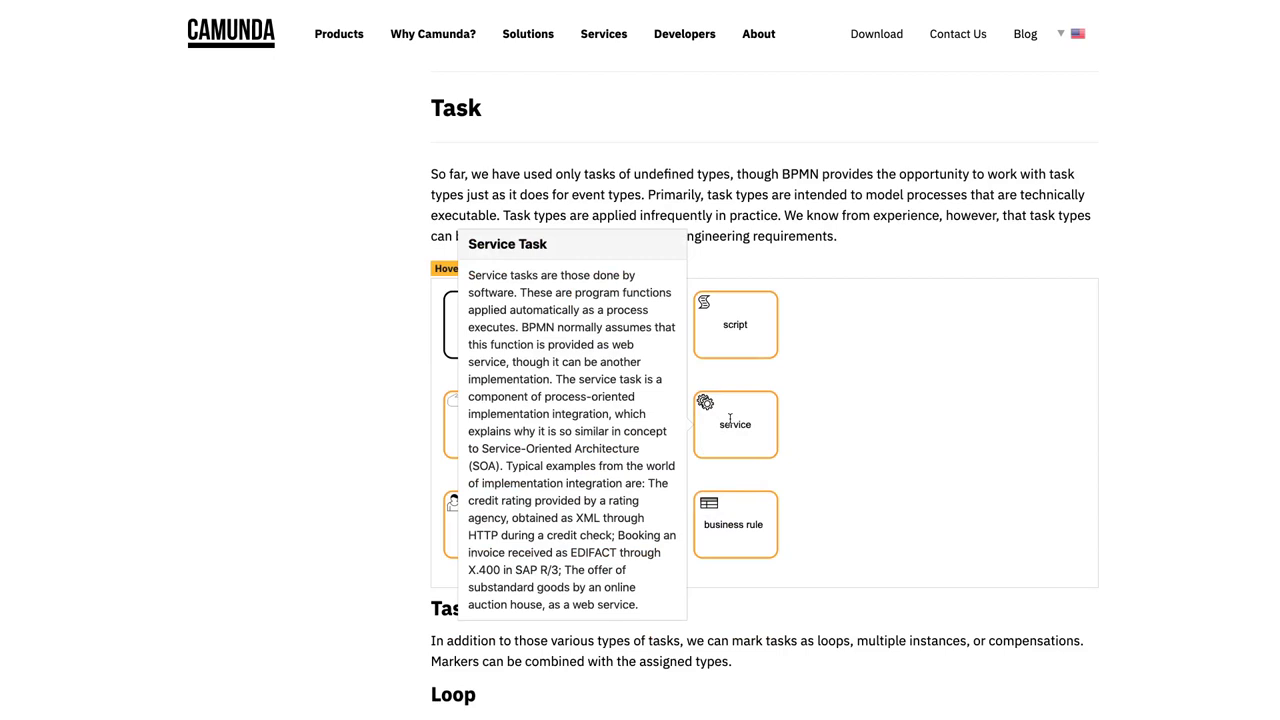
{"action": "mouse_move", "coordinate": [717, 524]}
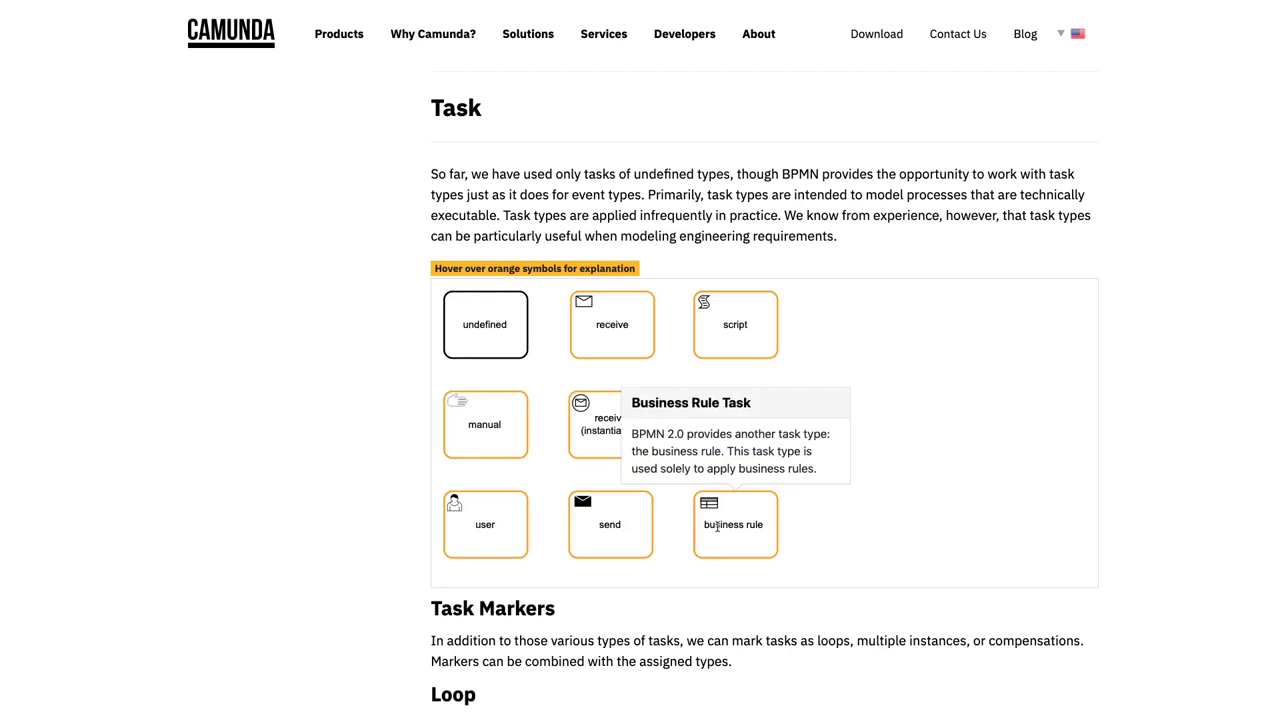
{"action": "mouse_move", "coordinate": [486, 526]}
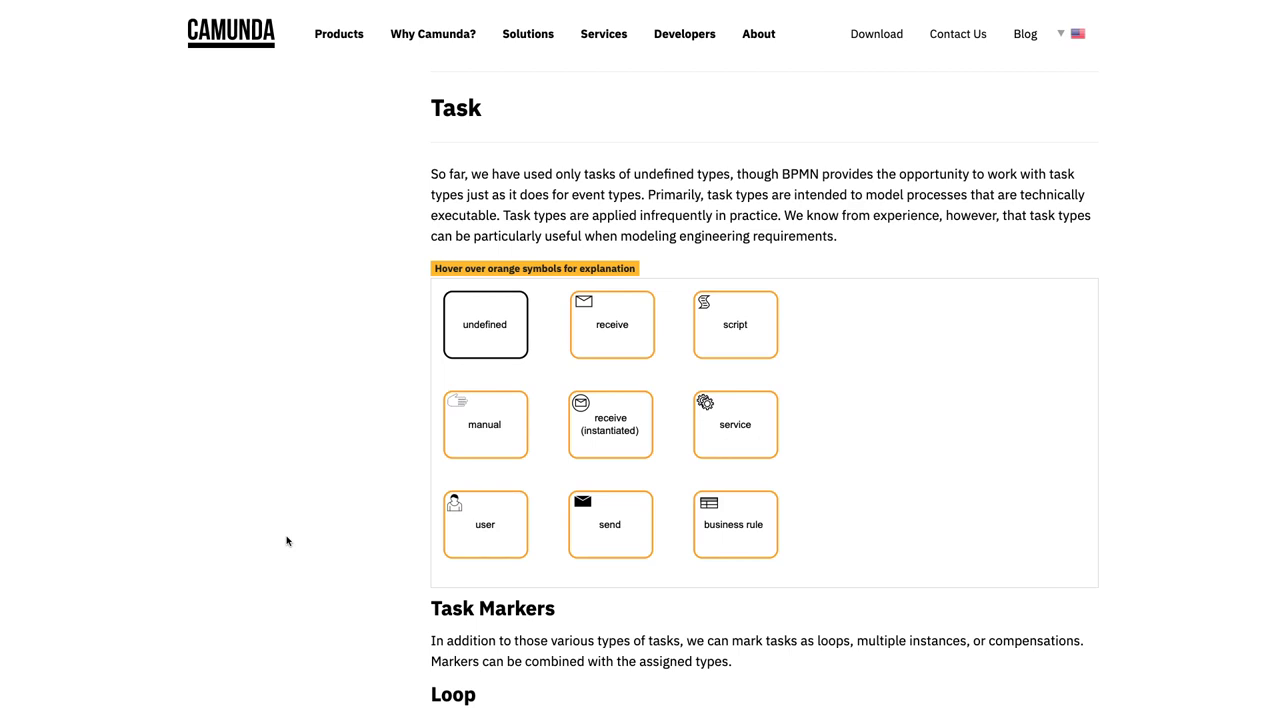
- Review the Task Markers section, covering the loop, multiple instance and compensation examples
{"action": "scroll", "coordinate": [287, 541], "scroll_direction": "down", "scroll_amount": 5}
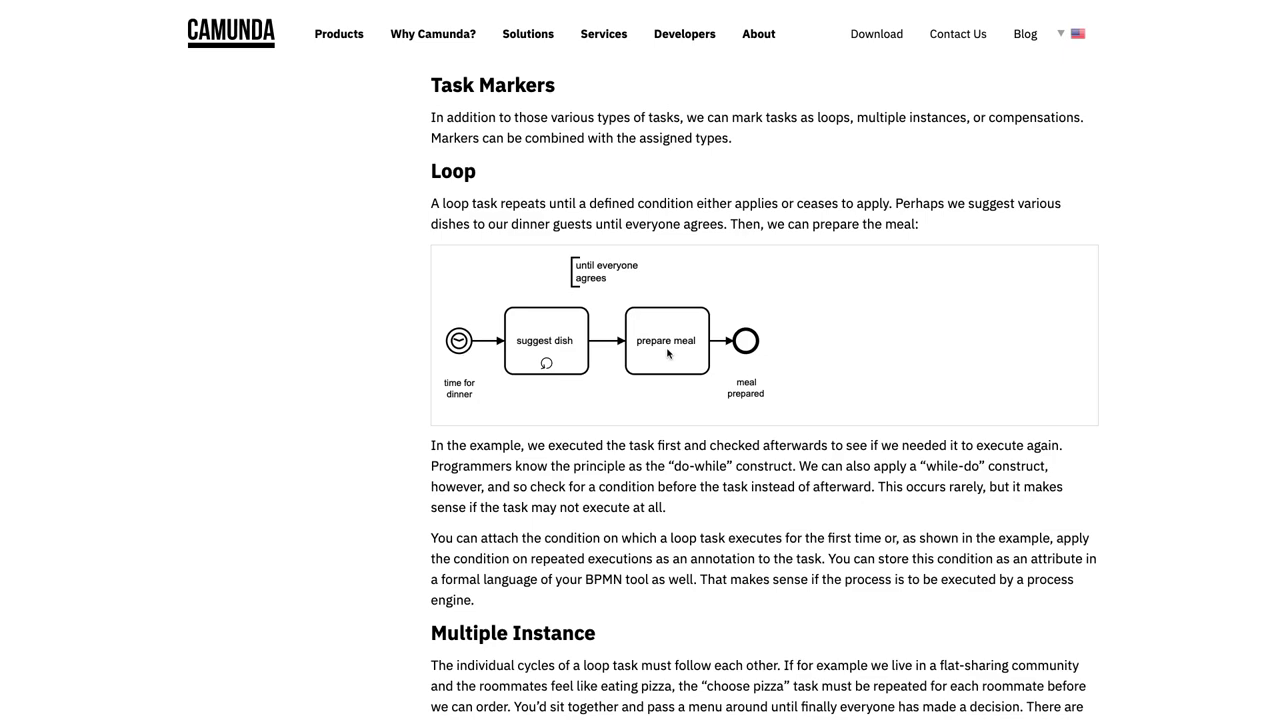
{"action": "scroll", "coordinate": [668, 353], "scroll_direction": "down", "scroll_amount": 4}
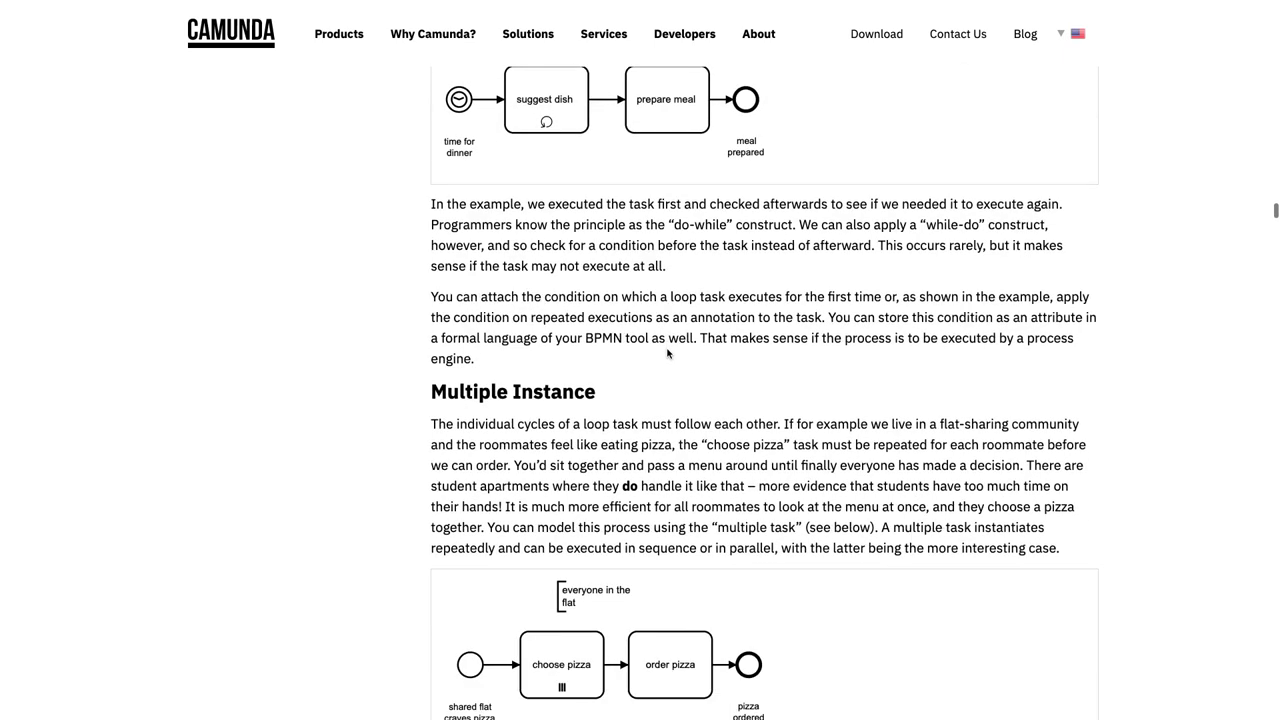
{"action": "scroll", "coordinate": [668, 353], "scroll_direction": "up", "scroll_amount": 1}
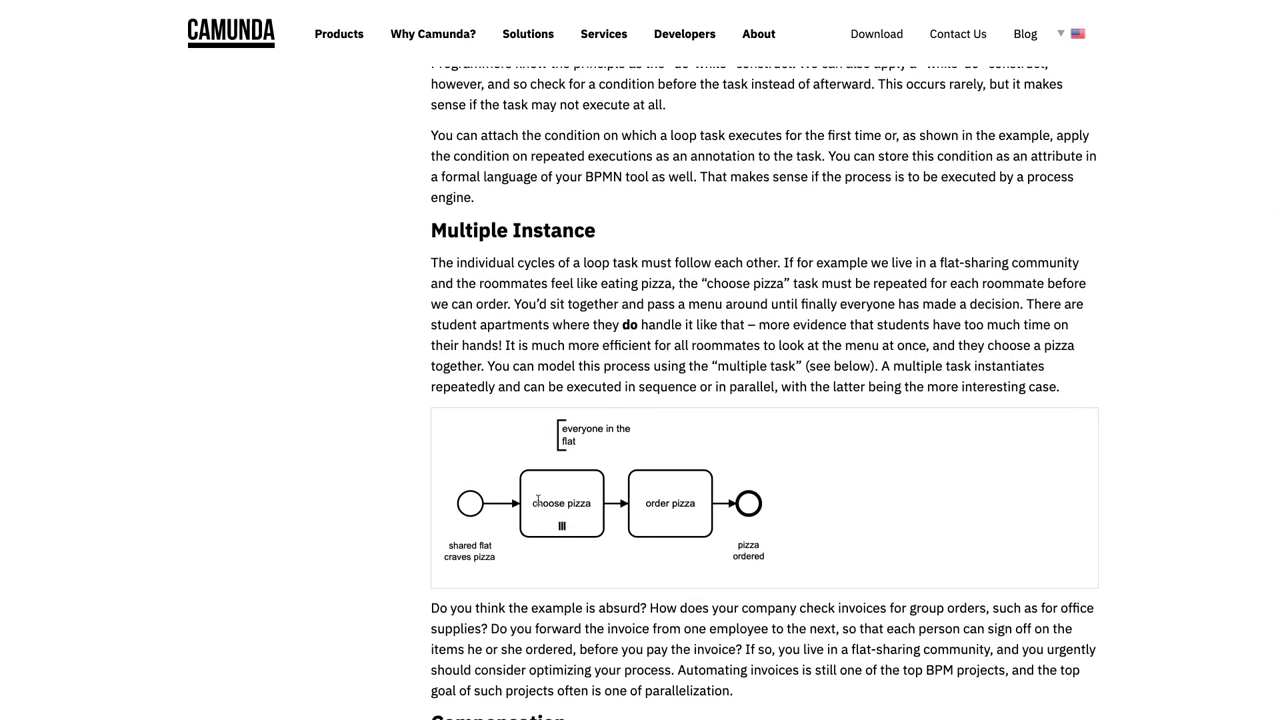
{"action": "scroll", "coordinate": [578, 441], "scroll_direction": "up", "scroll_amount": 3}
{"action": "scroll", "coordinate": [578, 441], "scroll_direction": "down", "scroll_amount": 3}
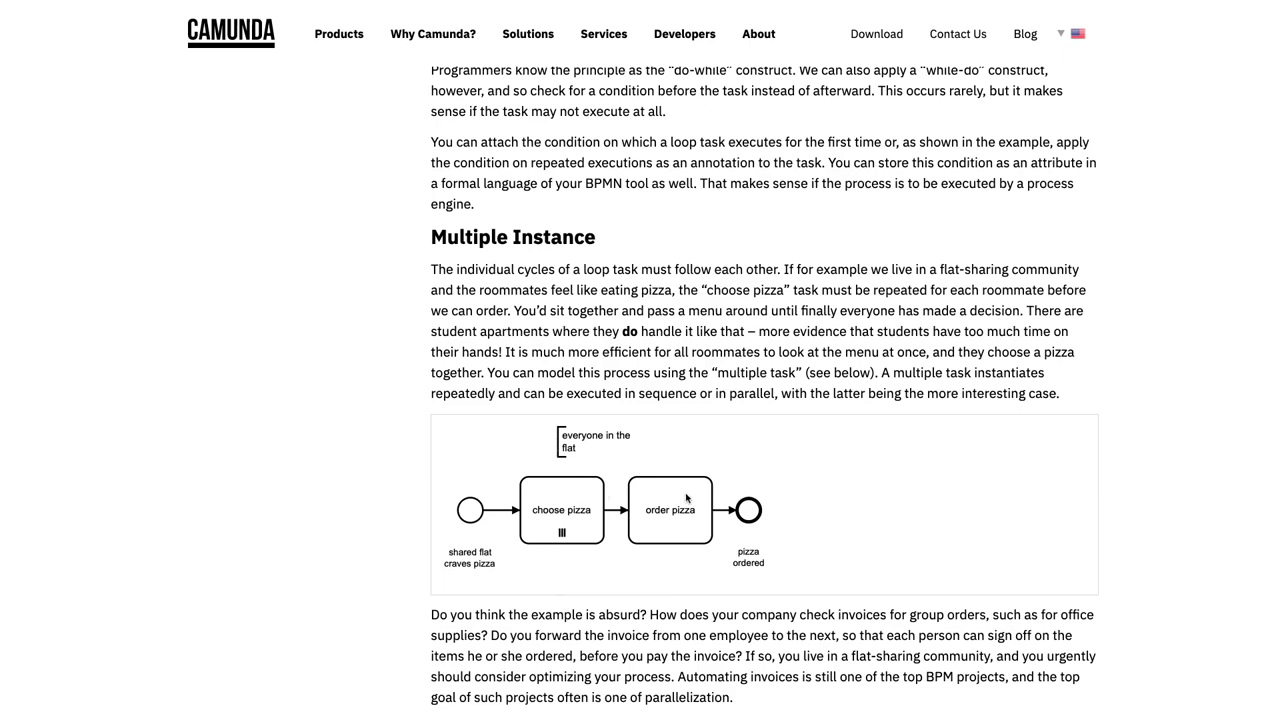
{"action": "scroll", "coordinate": [566, 500], "scroll_direction": "down", "scroll_amount": 5}
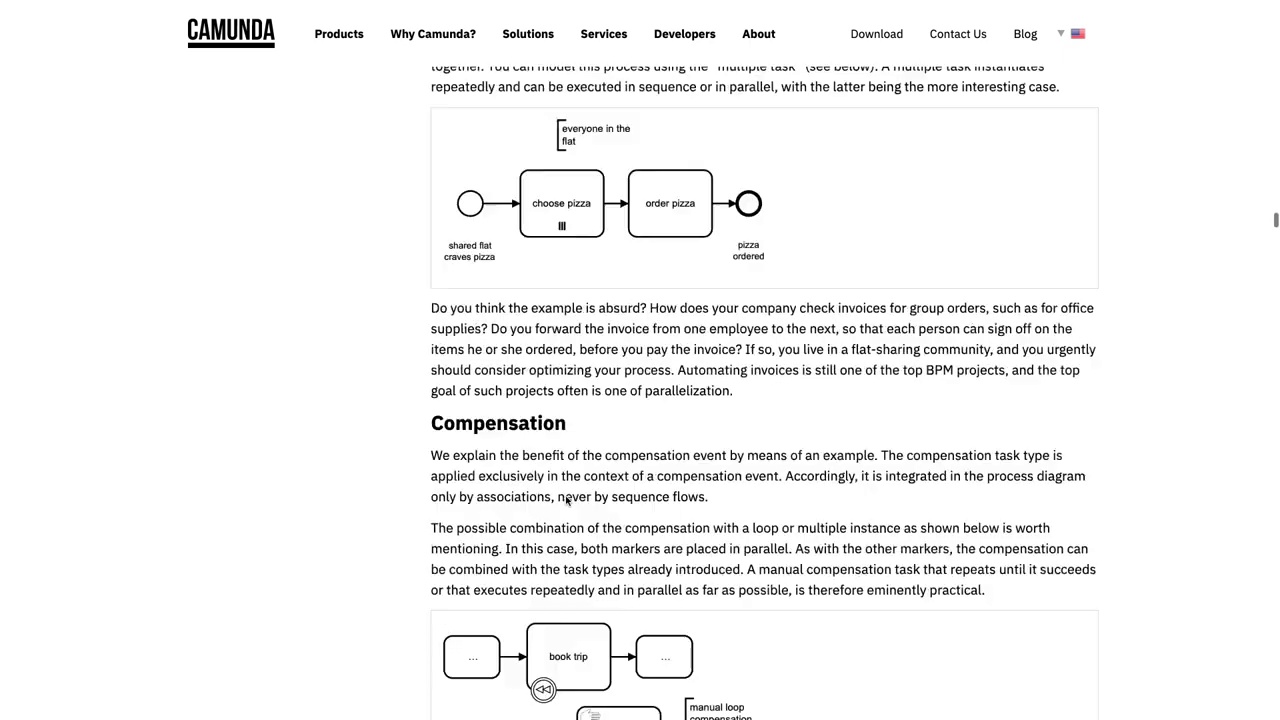
{"action": "scroll", "coordinate": [566, 500], "scroll_direction": "down", "scroll_amount": 8}
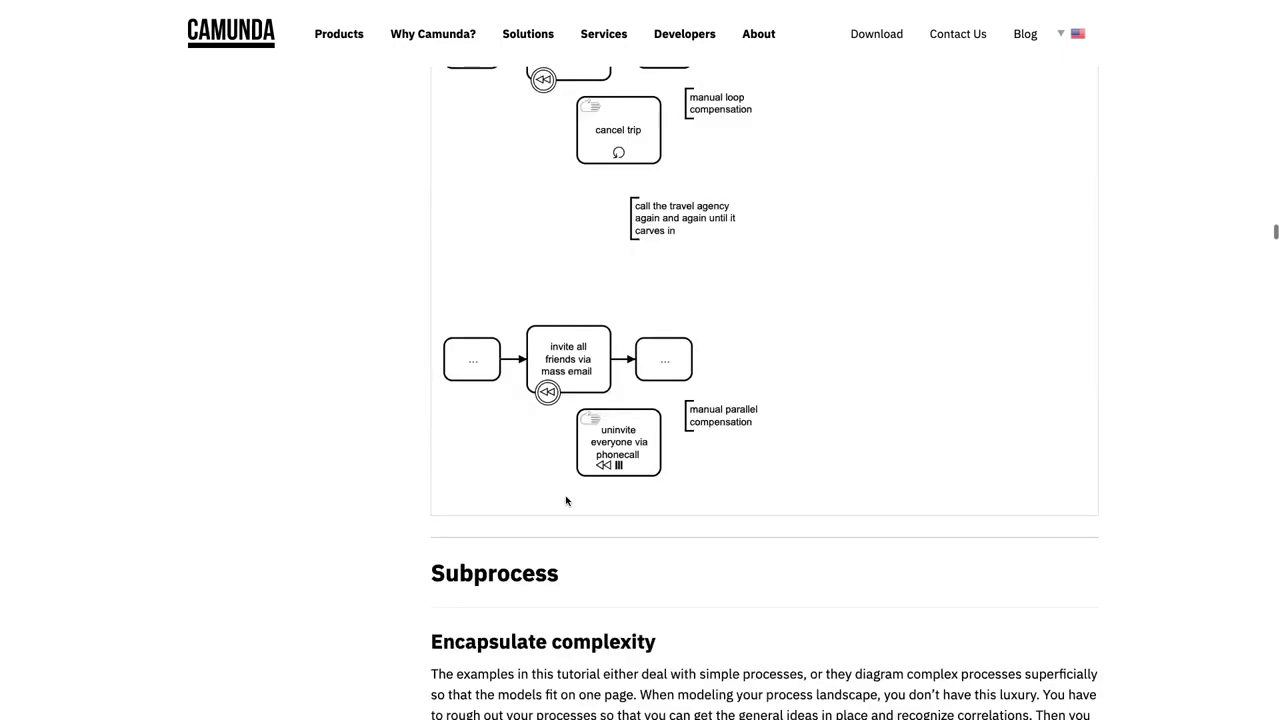
- Read the Subprocess section and compare the collapsed and expanded subprocess diagrams
{"action": "scroll", "coordinate": [566, 497], "scroll_direction": "down", "scroll_amount": 2}
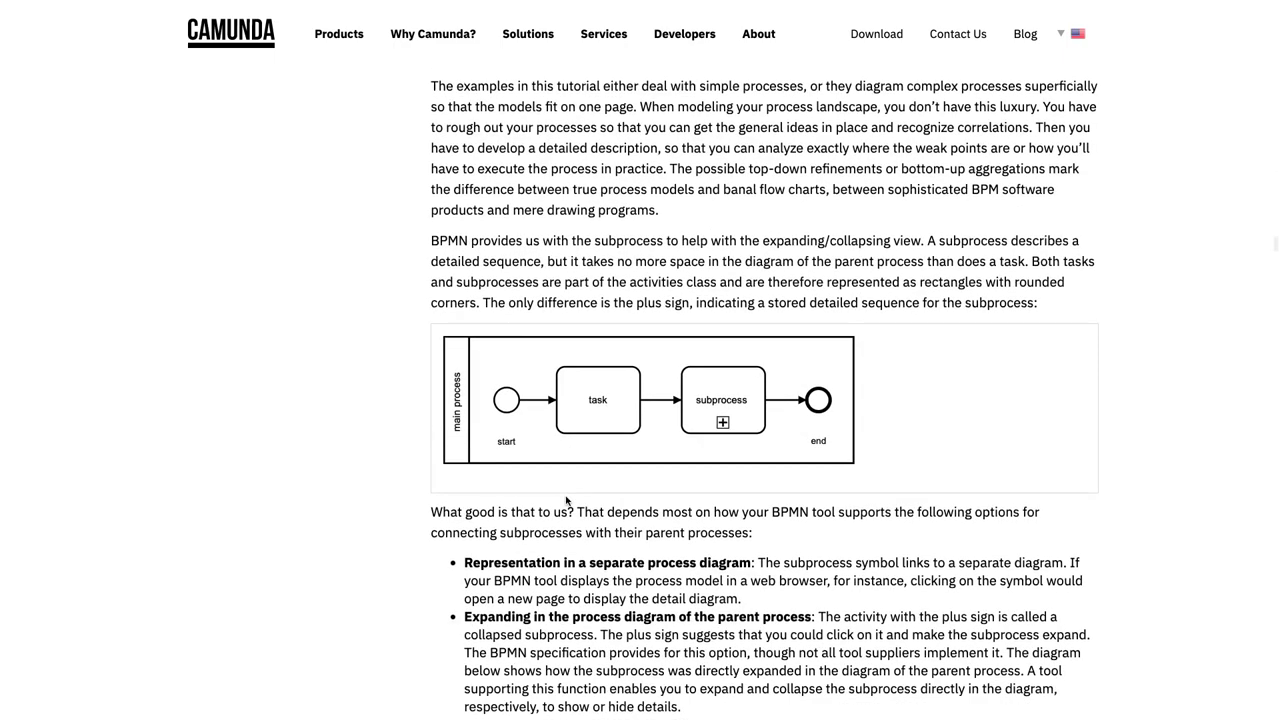
{"action": "scroll", "coordinate": [566, 500], "scroll_direction": "up", "scroll_amount": 2}
{"action": "scroll", "coordinate": [566, 500], "scroll_direction": "down", "scroll_amount": 2}
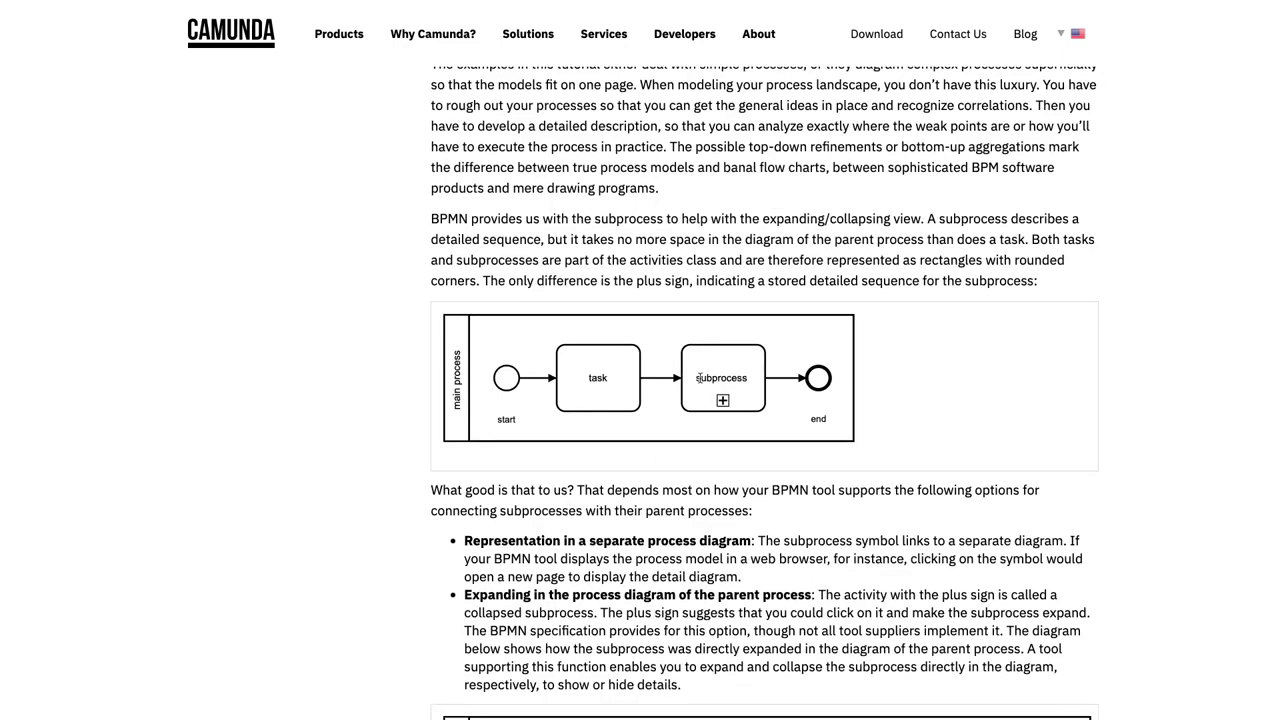
{"action": "scroll", "coordinate": [705, 396], "scroll_direction": "down", "scroll_amount": 4}
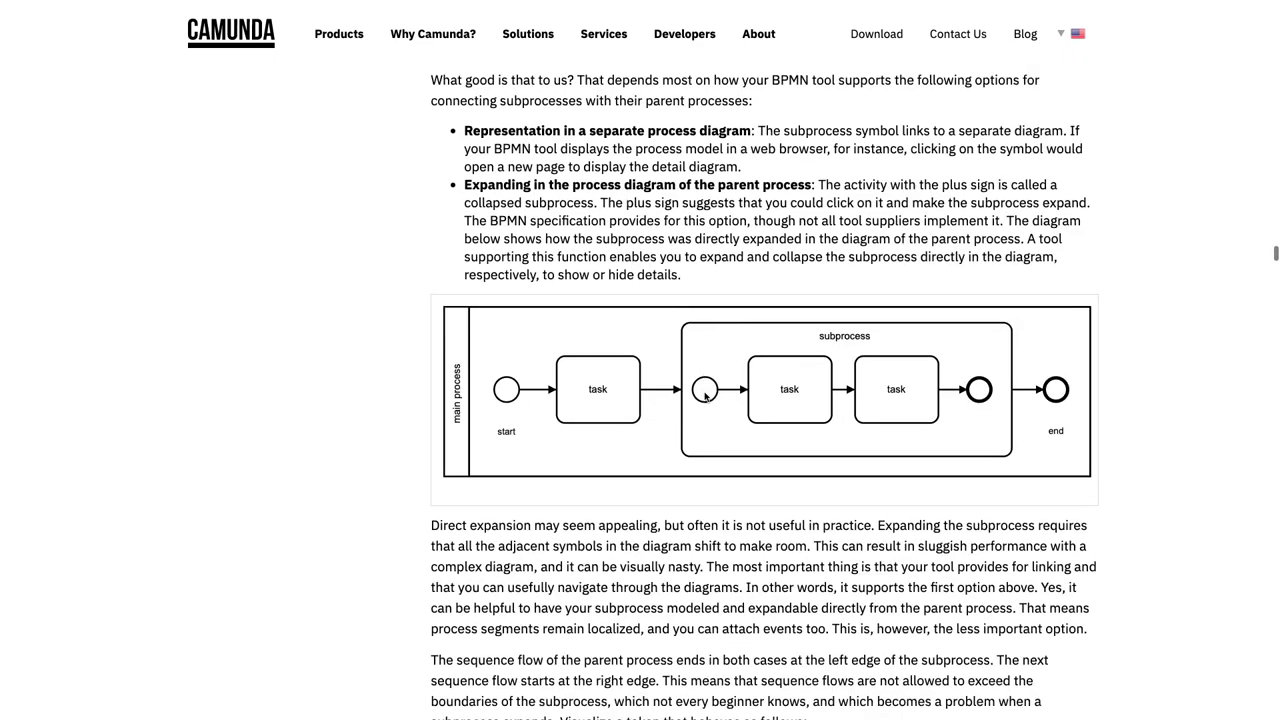
{"action": "scroll", "coordinate": [705, 396], "scroll_direction": "up", "scroll_amount": 2}
{"action": "scroll", "coordinate": [705, 396], "scroll_direction": "up", "scroll_amount": 2}
{"action": "scroll", "coordinate": [705, 396], "scroll_direction": "down", "scroll_amount": 1}
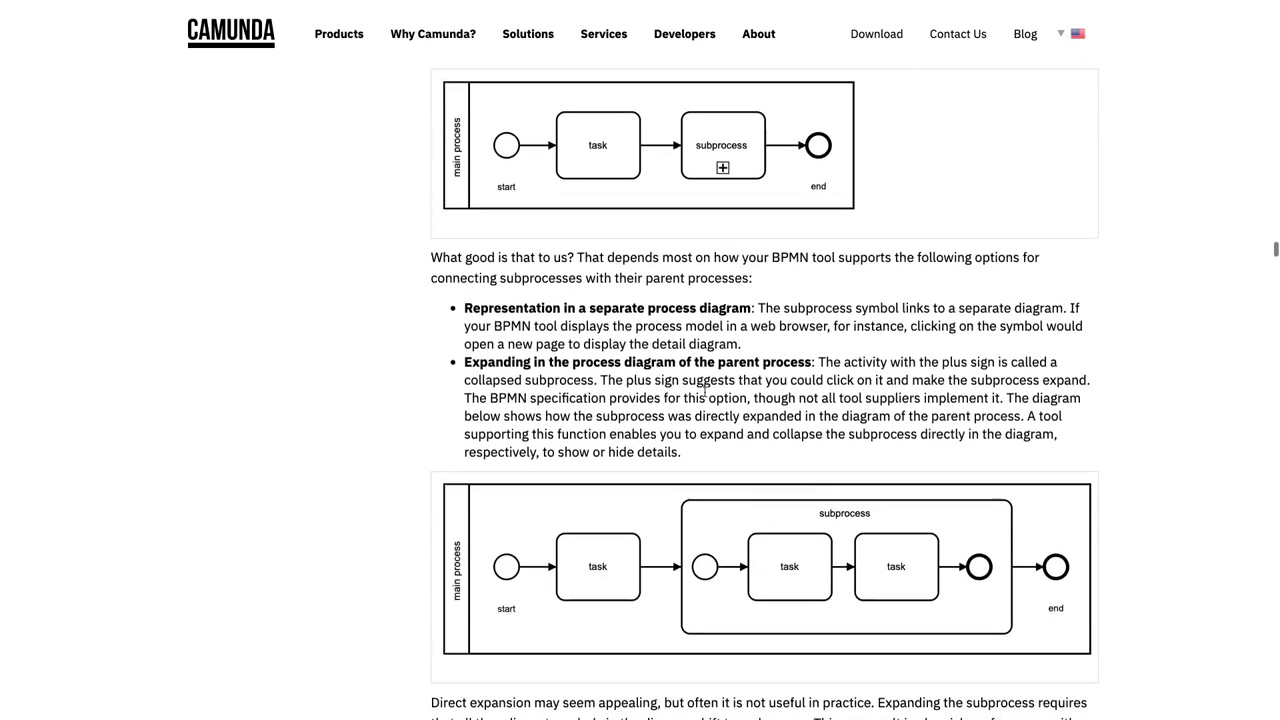
- Switch back to Camunda Modeler and examine the Sub process element's general properties
{"action": "key", "text": "ctrl+Left"}
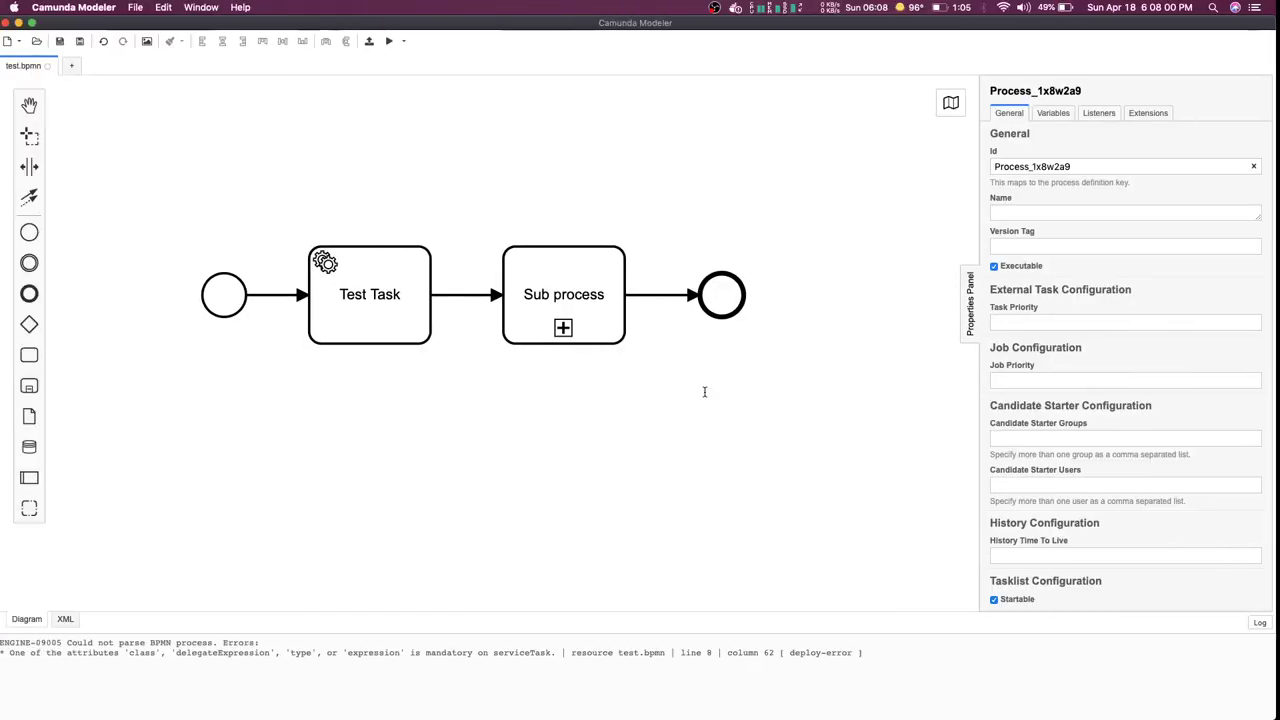
{"action": "left_click", "coordinate": [580, 295]}
{"action": "left_click", "coordinate": [1037, 323]}
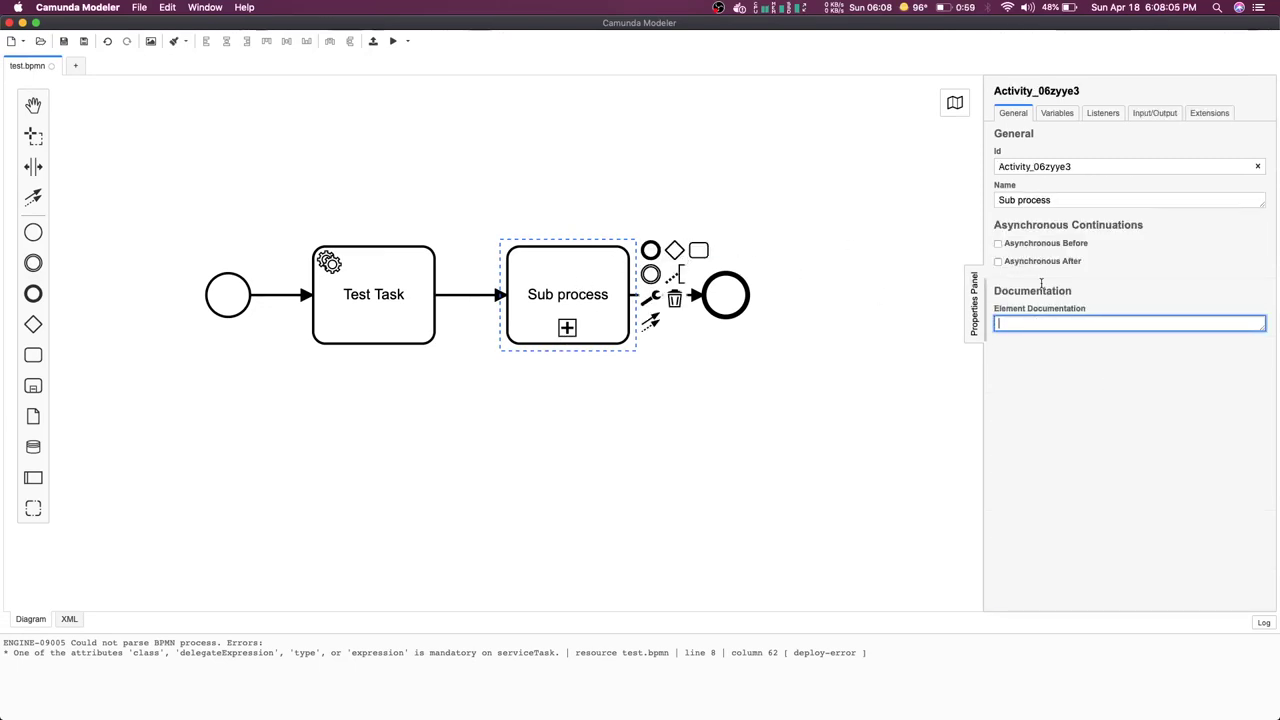
- Set the Test Task service task's implementation to External and enter "topic" as its topic
{"action": "left_click", "coordinate": [390, 287]}
{"action": "left_click", "coordinate": [1037, 257]}
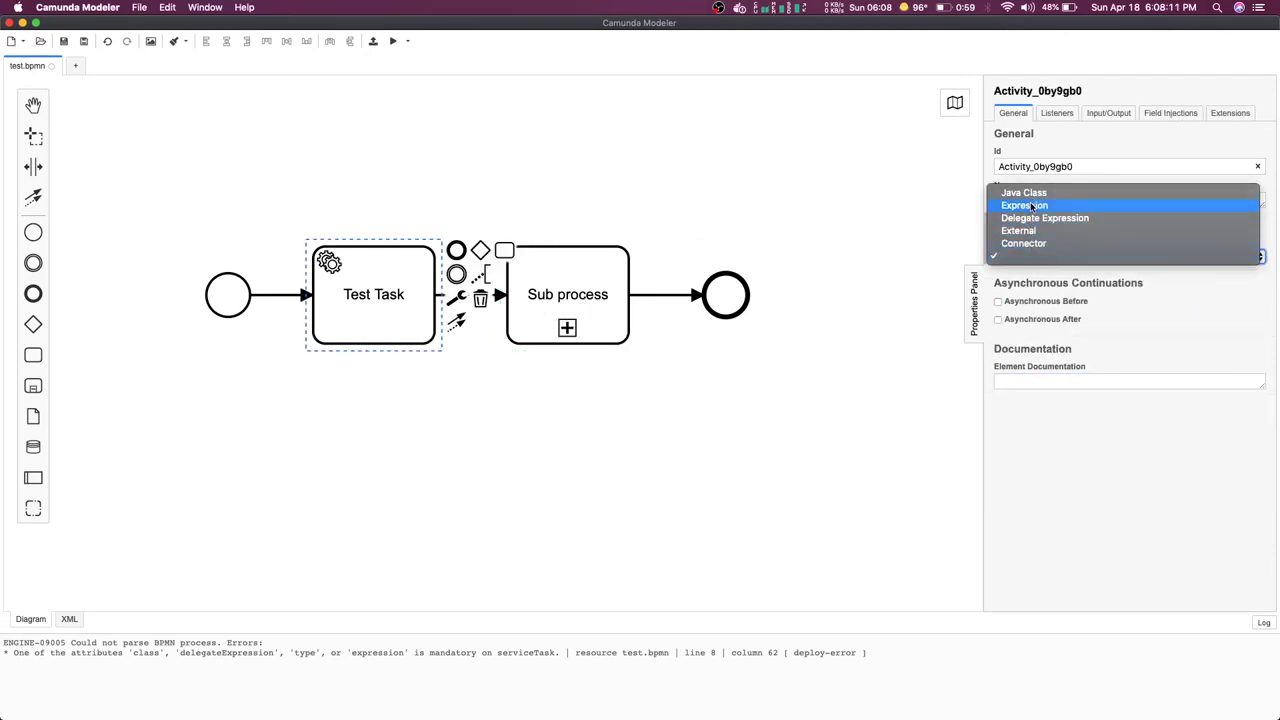
{"action": "left_click", "coordinate": [1015, 232]}
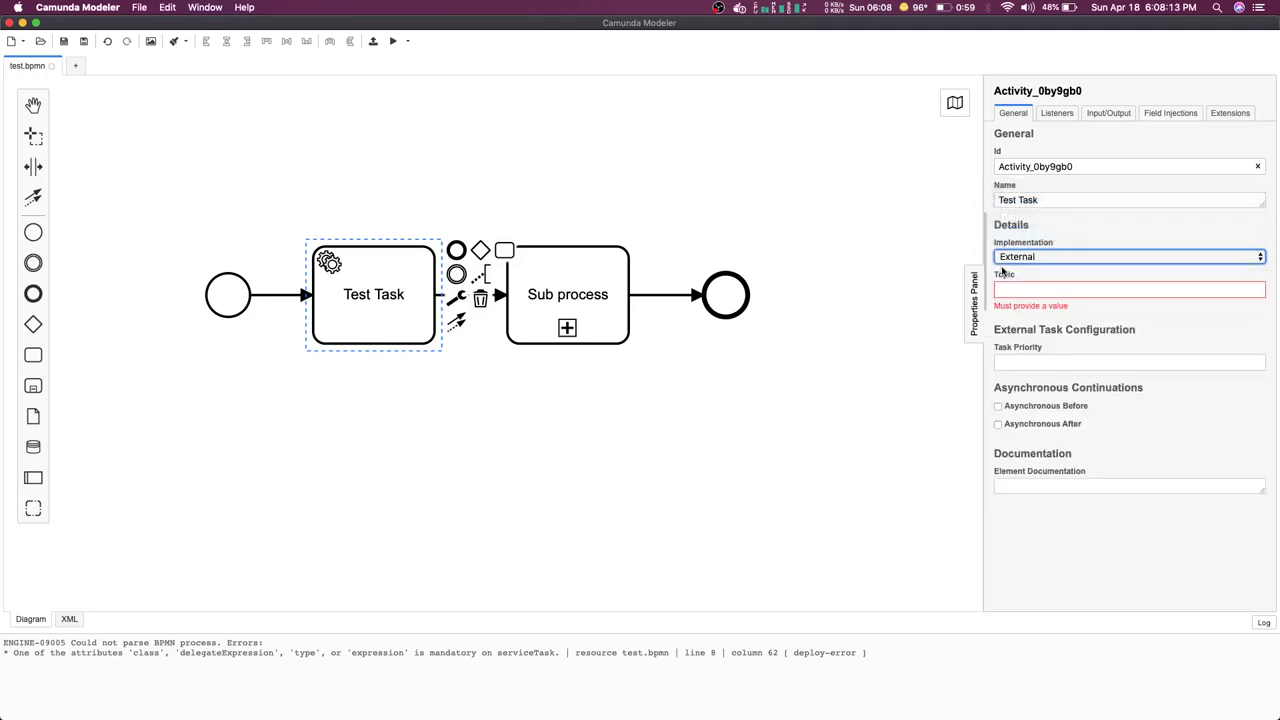
{"action": "left_click", "coordinate": [1028, 289]}
{"action": "type", "text": "topic"}
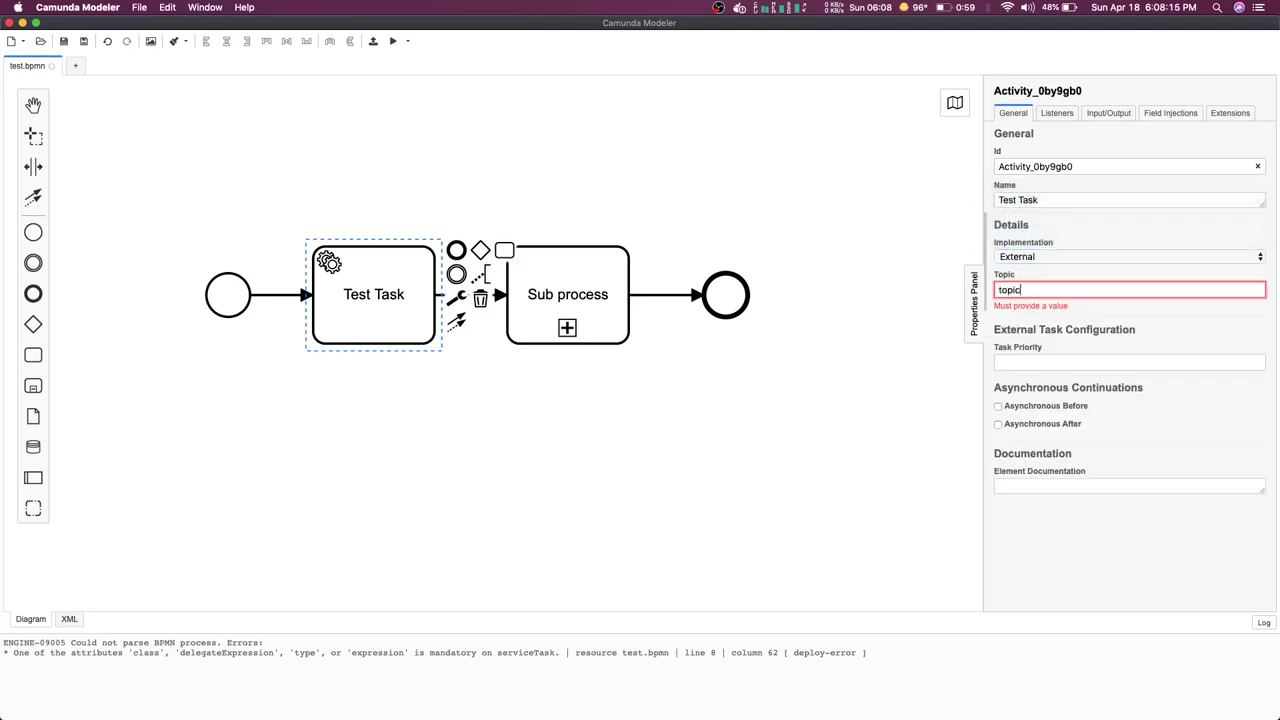
- Enable Asynchronous After for the Sub process element
{"action": "left_click", "coordinate": [814, 359]}
{"action": "left_click", "coordinate": [594, 308]}
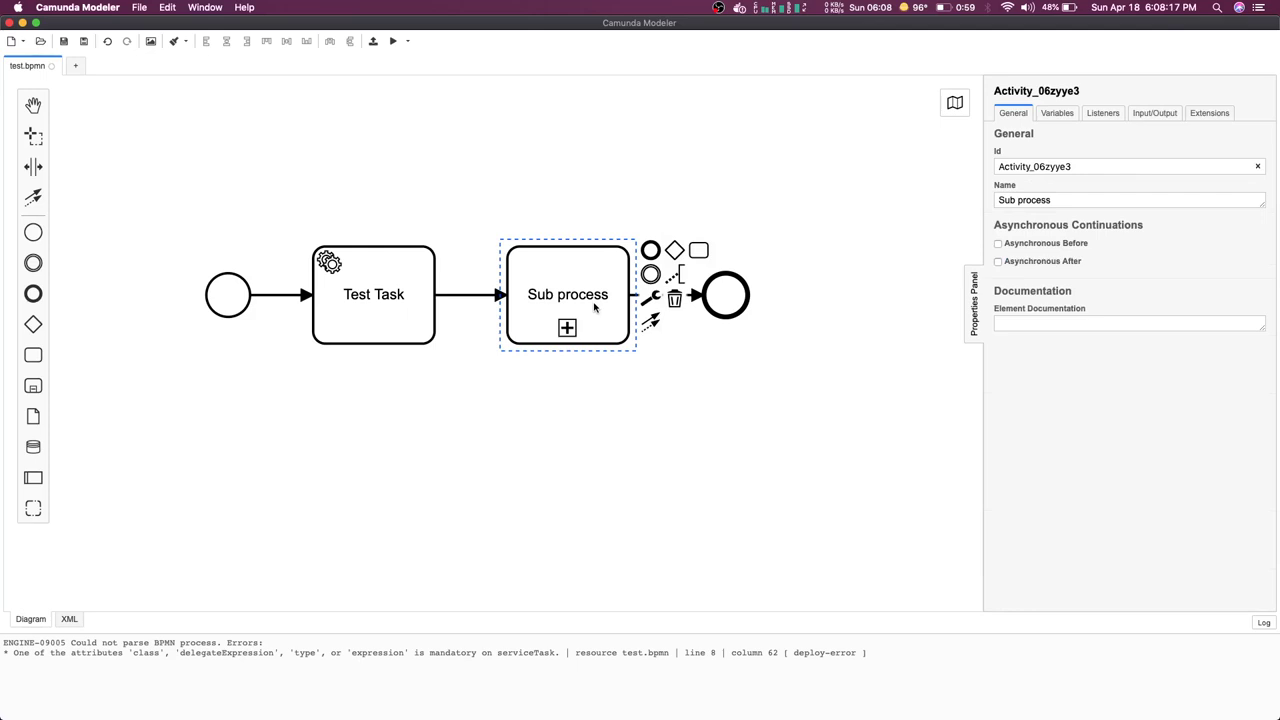
{"action": "left_click", "coordinate": [997, 263]}
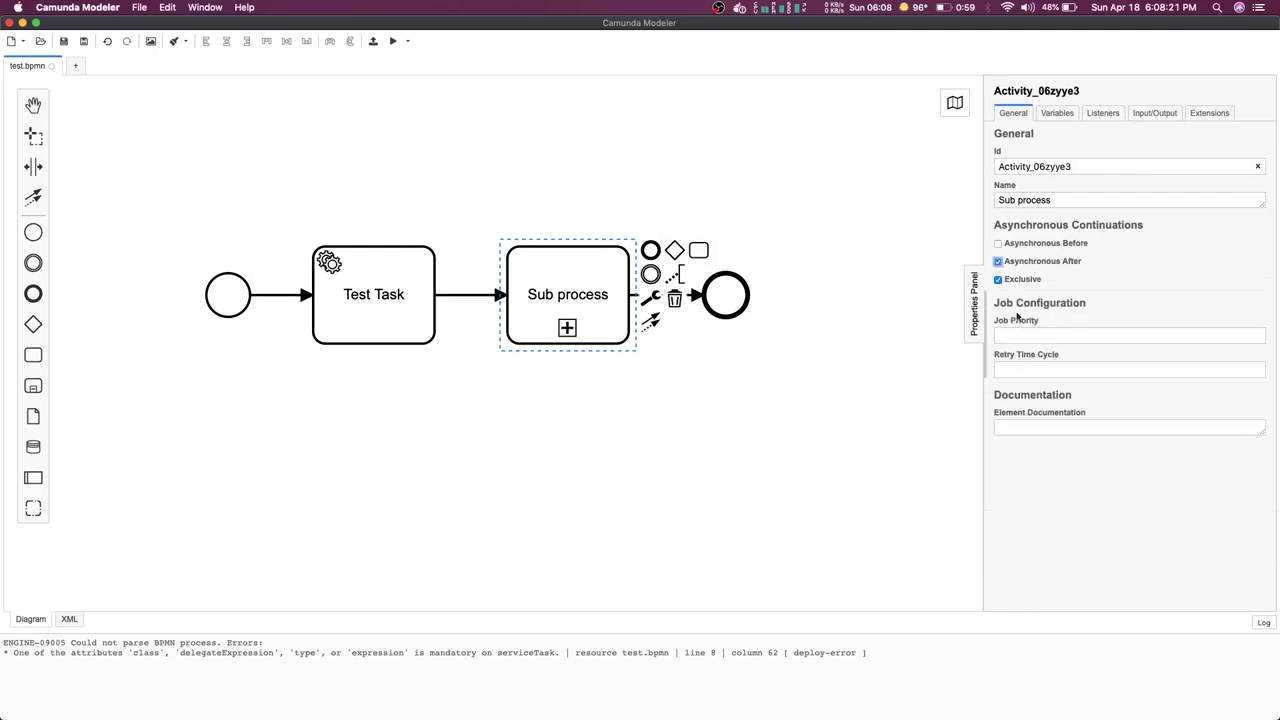
{"action": "left_click", "coordinate": [954, 424]}
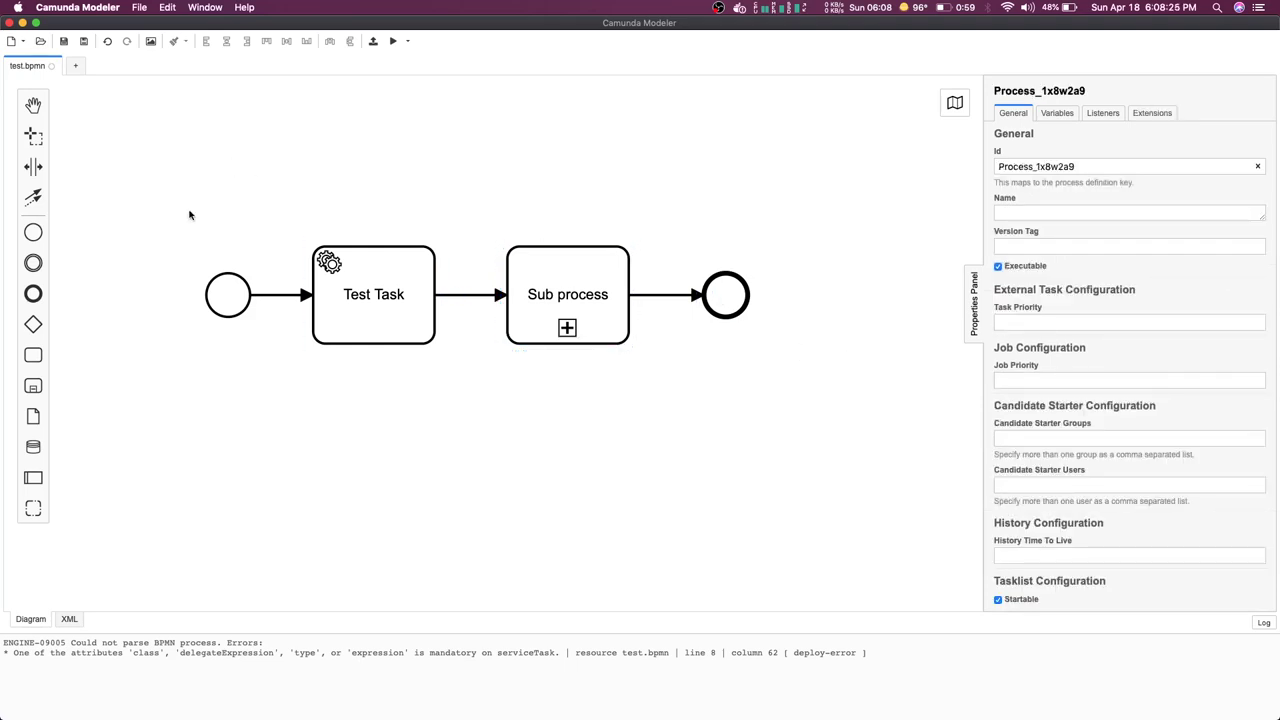
- Walk through the process from start to end event and examine the alternative types offered for the end event
{"action": "left_click", "coordinate": [234, 305]}
{"action": "left_click", "coordinate": [352, 316]}
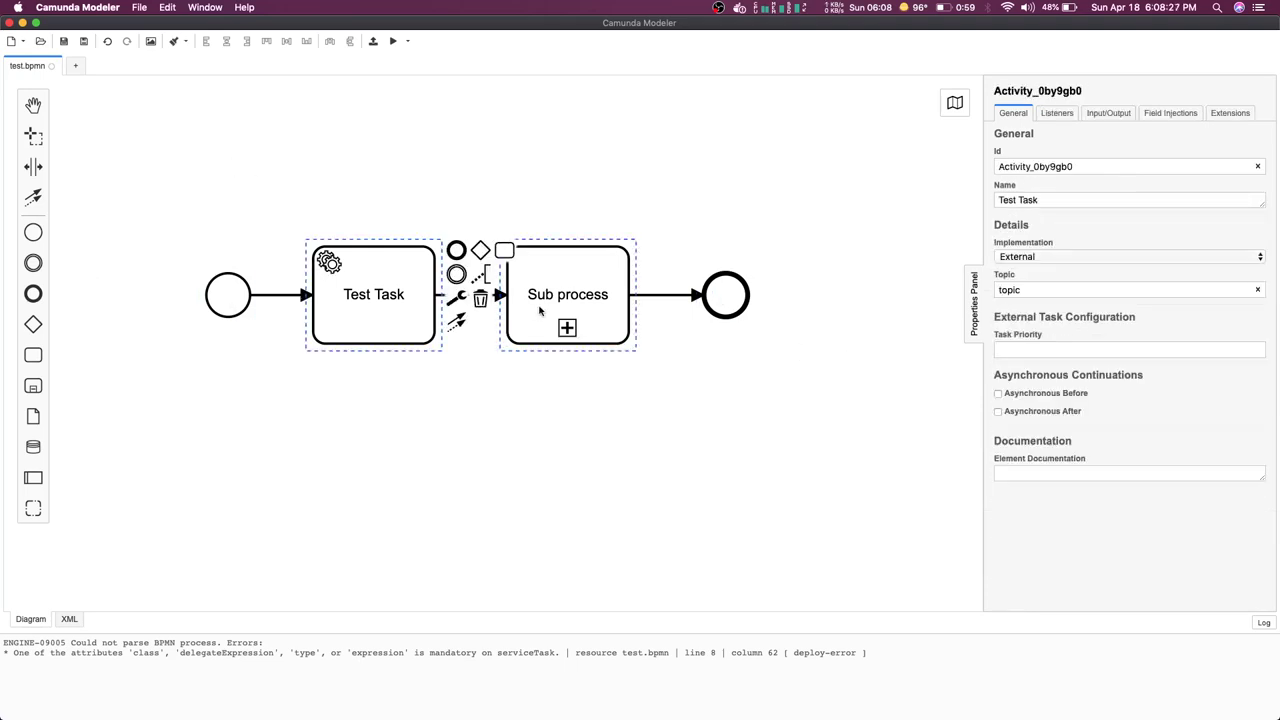
{"action": "left_click", "coordinate": [540, 311]}
{"action": "left_click", "coordinate": [735, 308]}
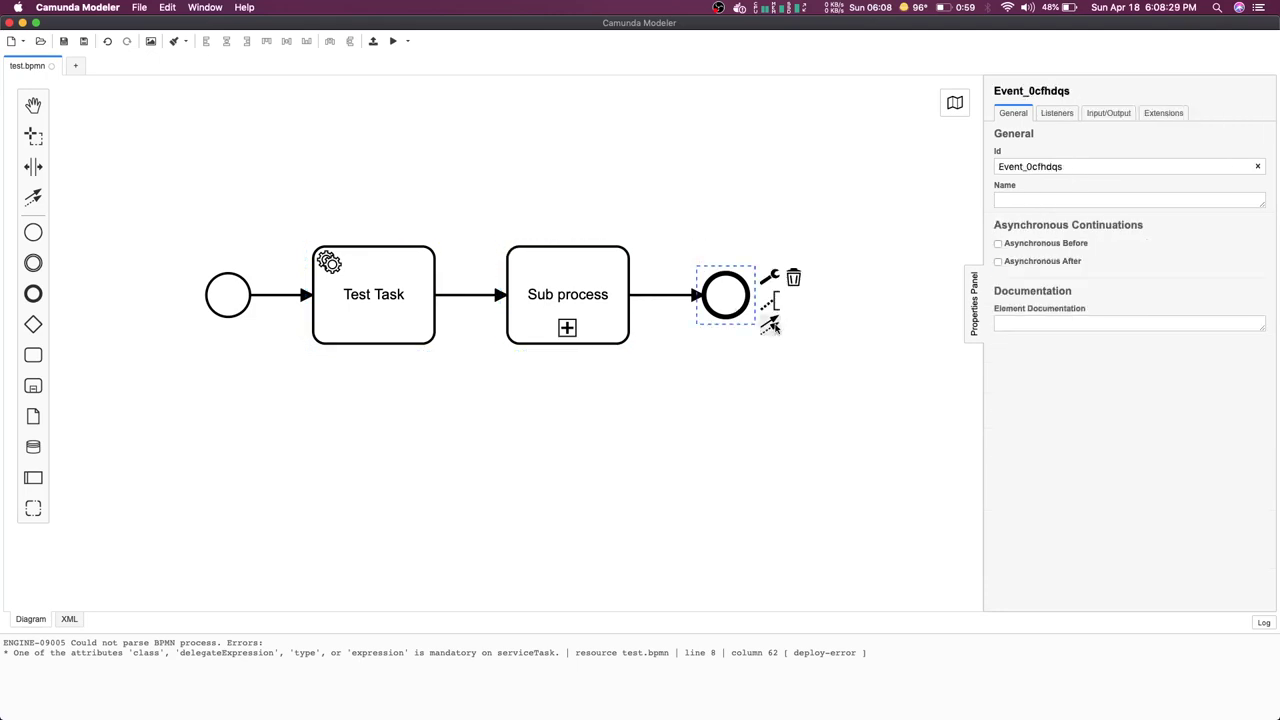
{"action": "left_click", "coordinate": [771, 277]}
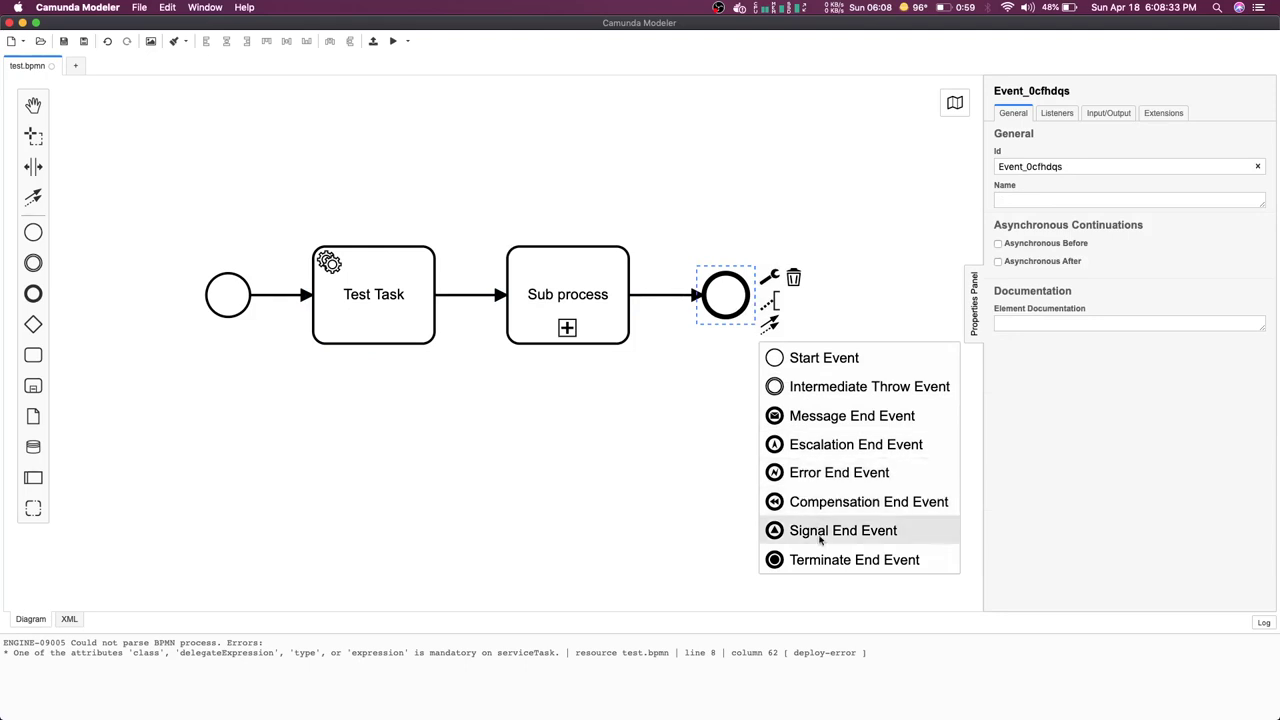
{"action": "left_click", "coordinate": [604, 453]}
- Examine the alternative element types offered for Test Task and for the Sub process element
{"action": "left_click", "coordinate": [249, 293]}
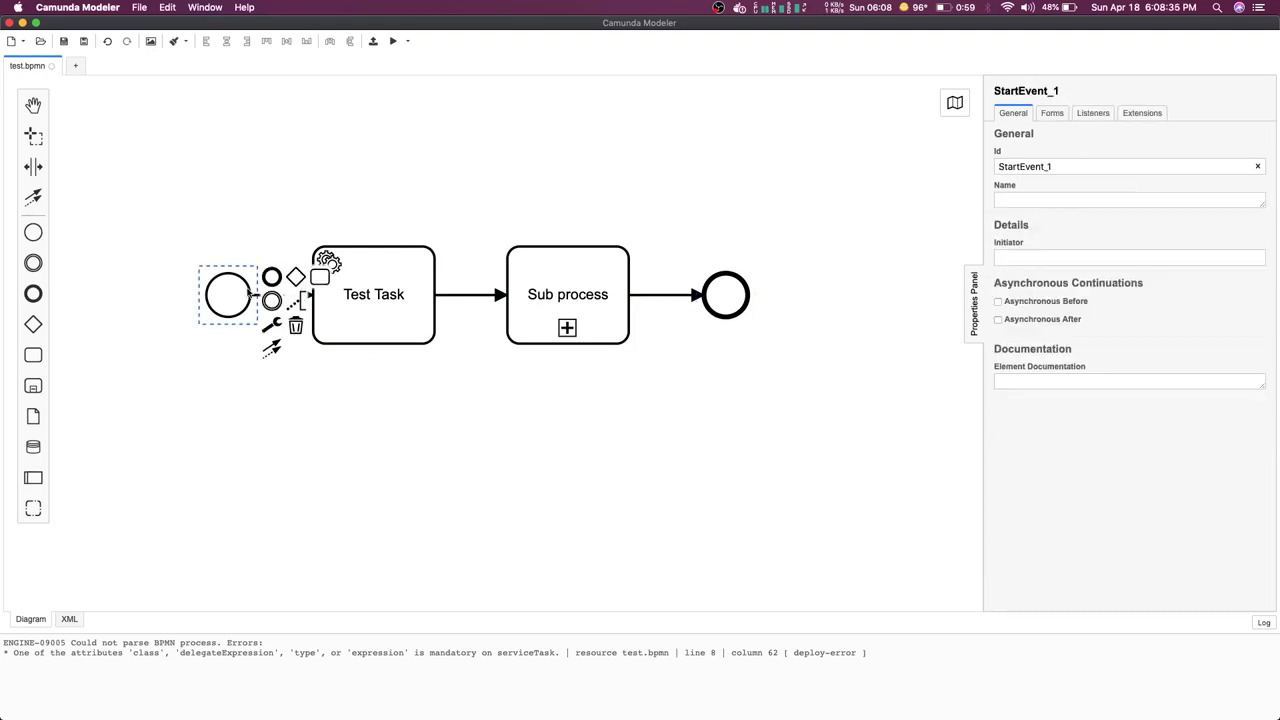
{"action": "left_click", "coordinate": [428, 290]}
{"action": "left_click", "coordinate": [456, 296]}
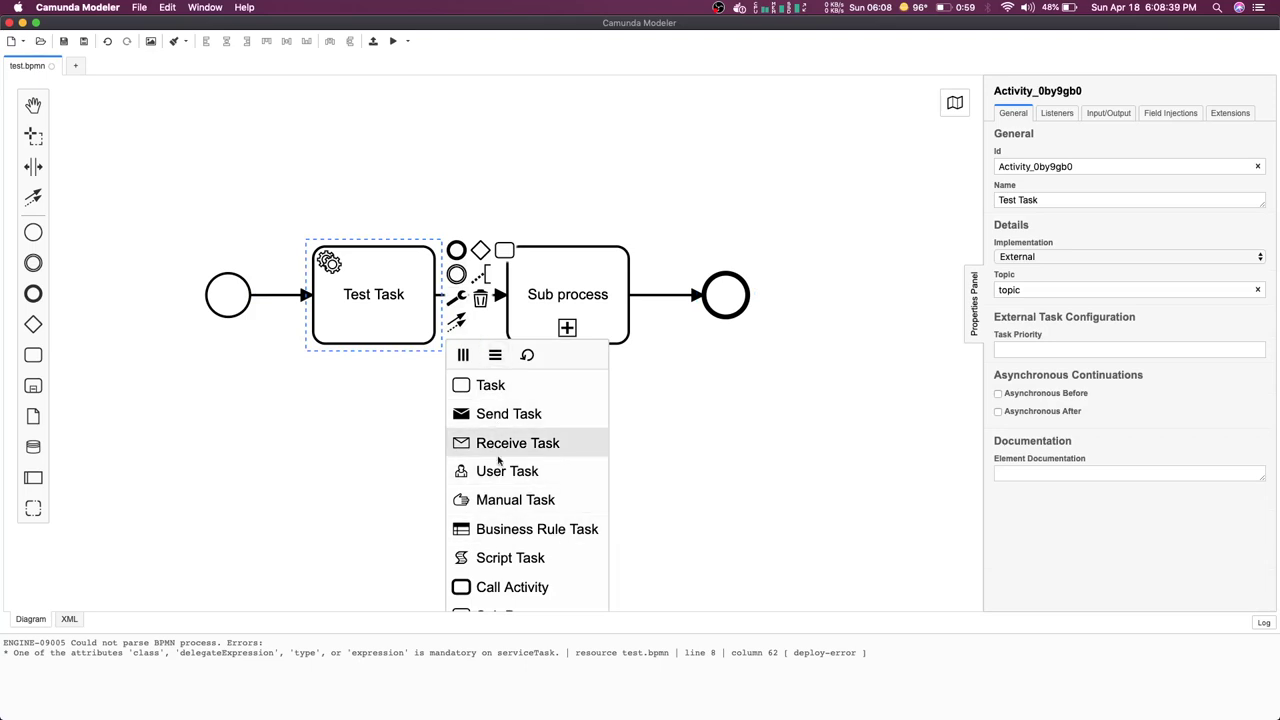
{"action": "scroll", "coordinate": [500, 520], "scroll_direction": "down", "scroll_amount": 5}
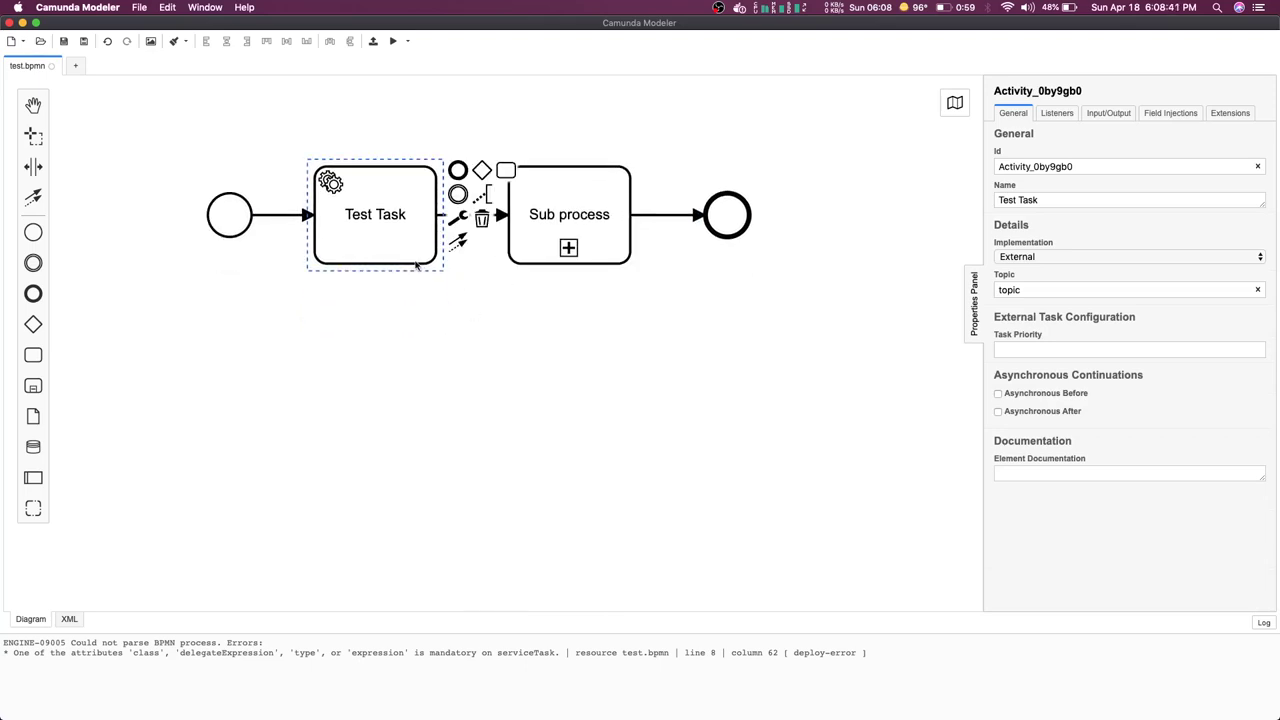
{"action": "left_click", "coordinate": [457, 218]}
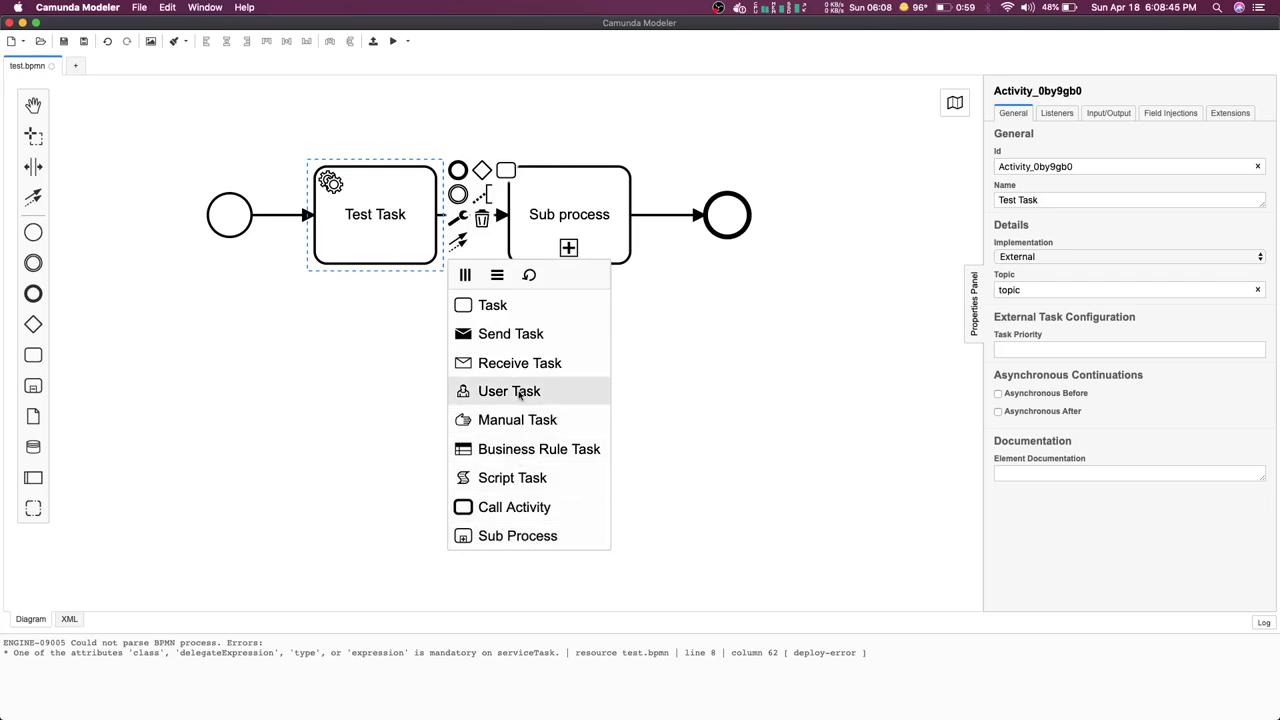
{"action": "left_click", "coordinate": [563, 212]}
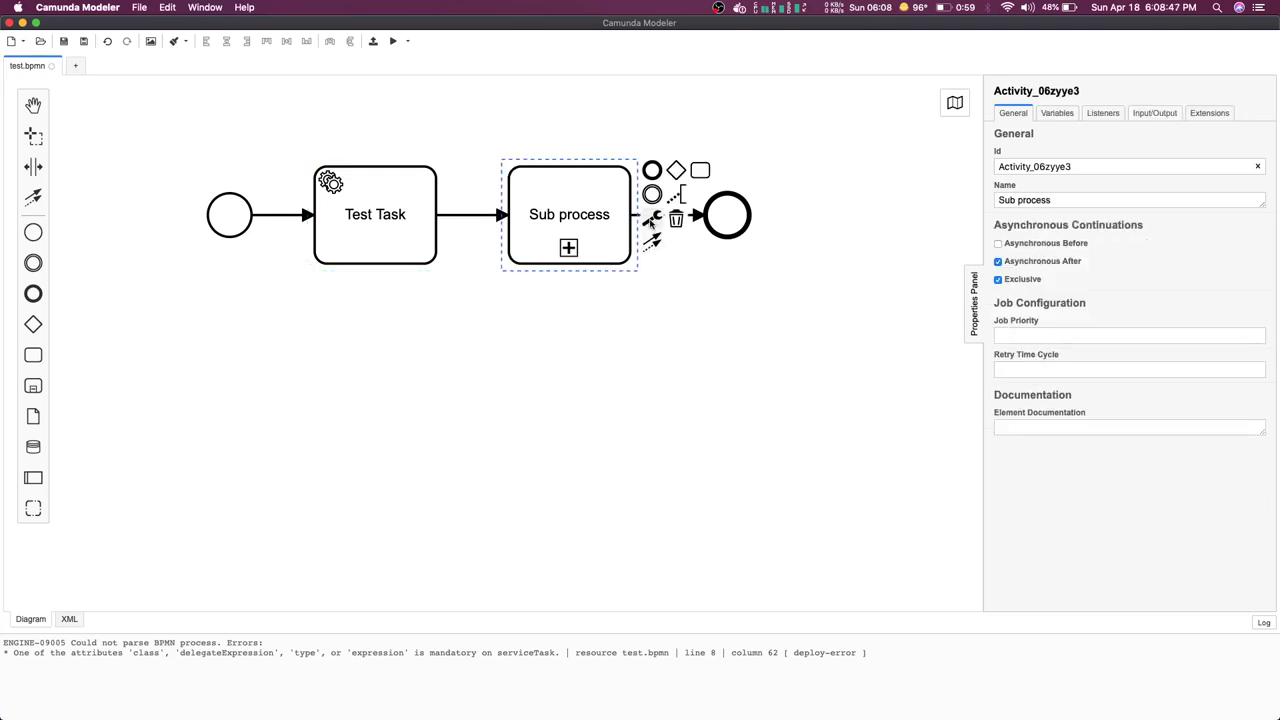
{"action": "left_click", "coordinate": [651, 218]}
{"action": "left_click", "coordinate": [397, 389]}
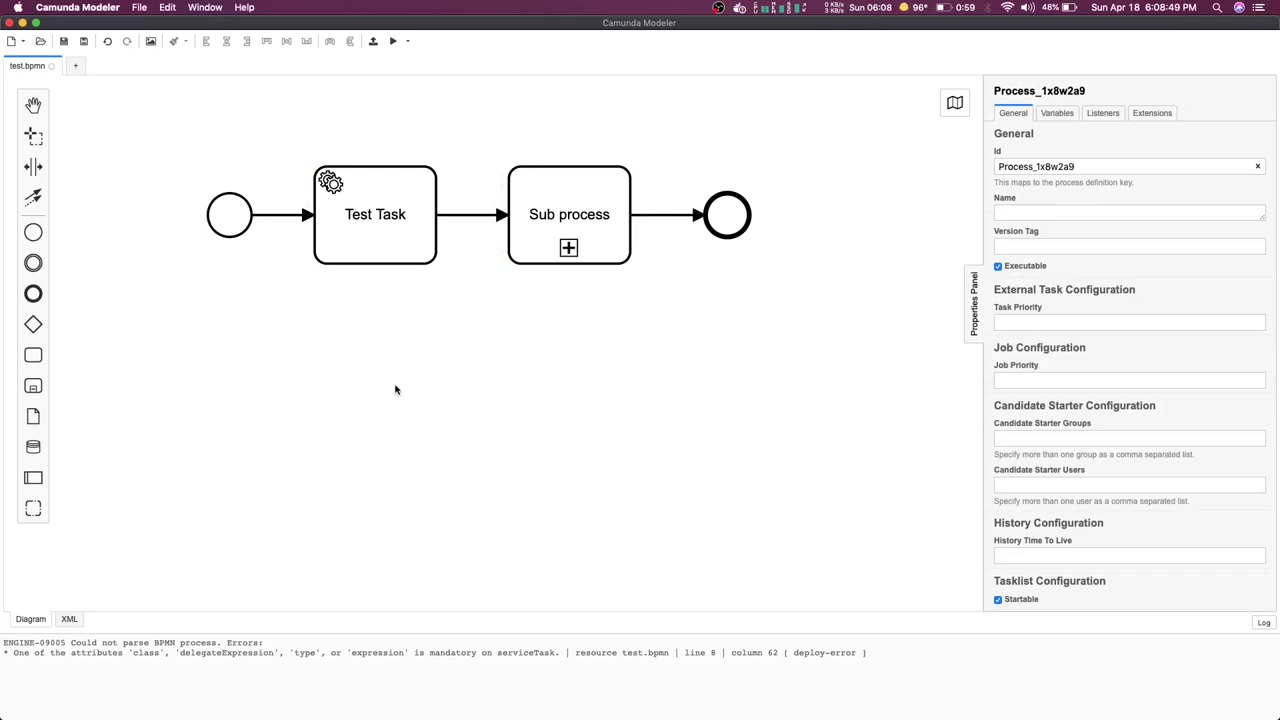
- Compare the alternative event types offered for the start event with those for the end event
{"action": "left_click", "coordinate": [242, 218]}
{"action": "left_click", "coordinate": [273, 243]}
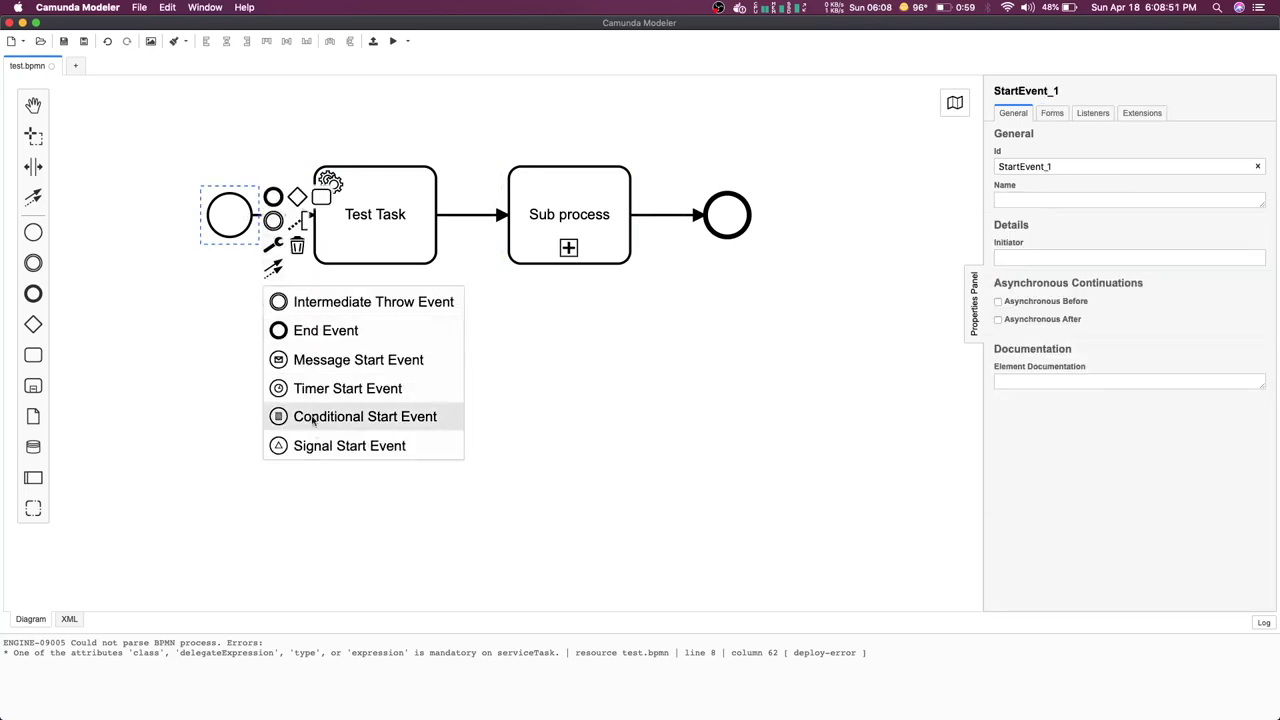
{"action": "left_click", "coordinate": [733, 225]}
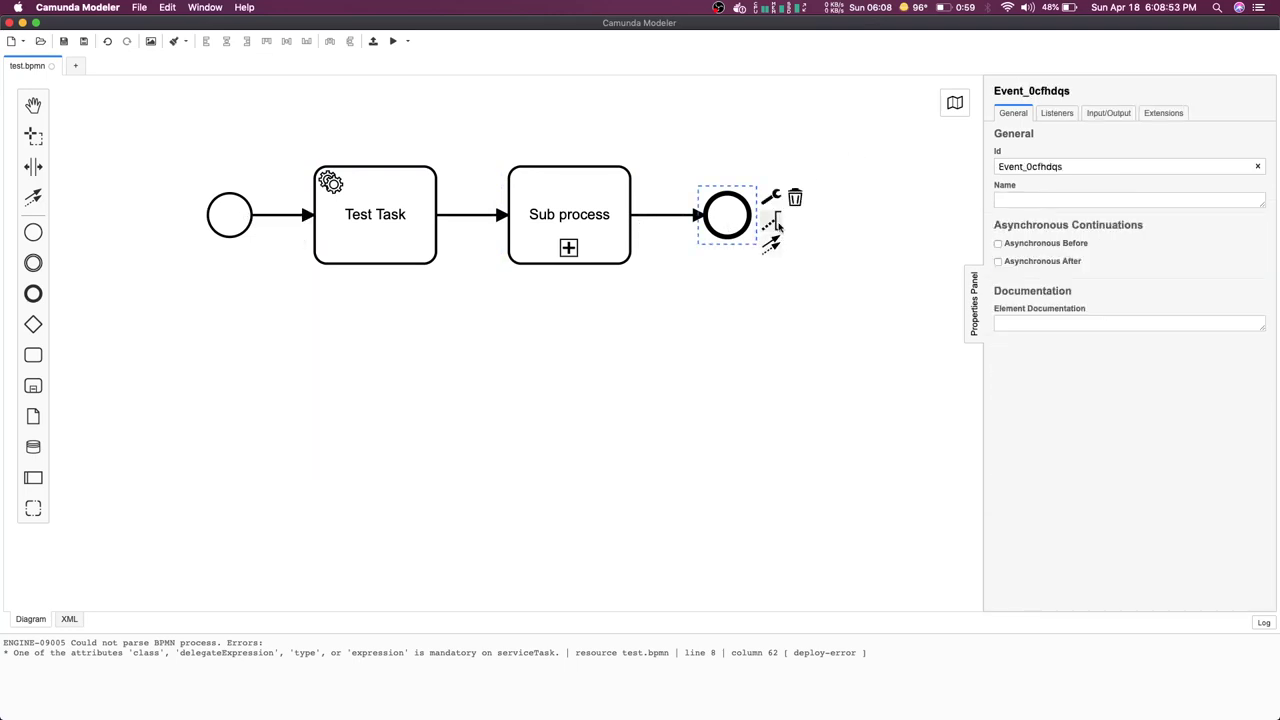
{"action": "left_click", "coordinate": [770, 197]}
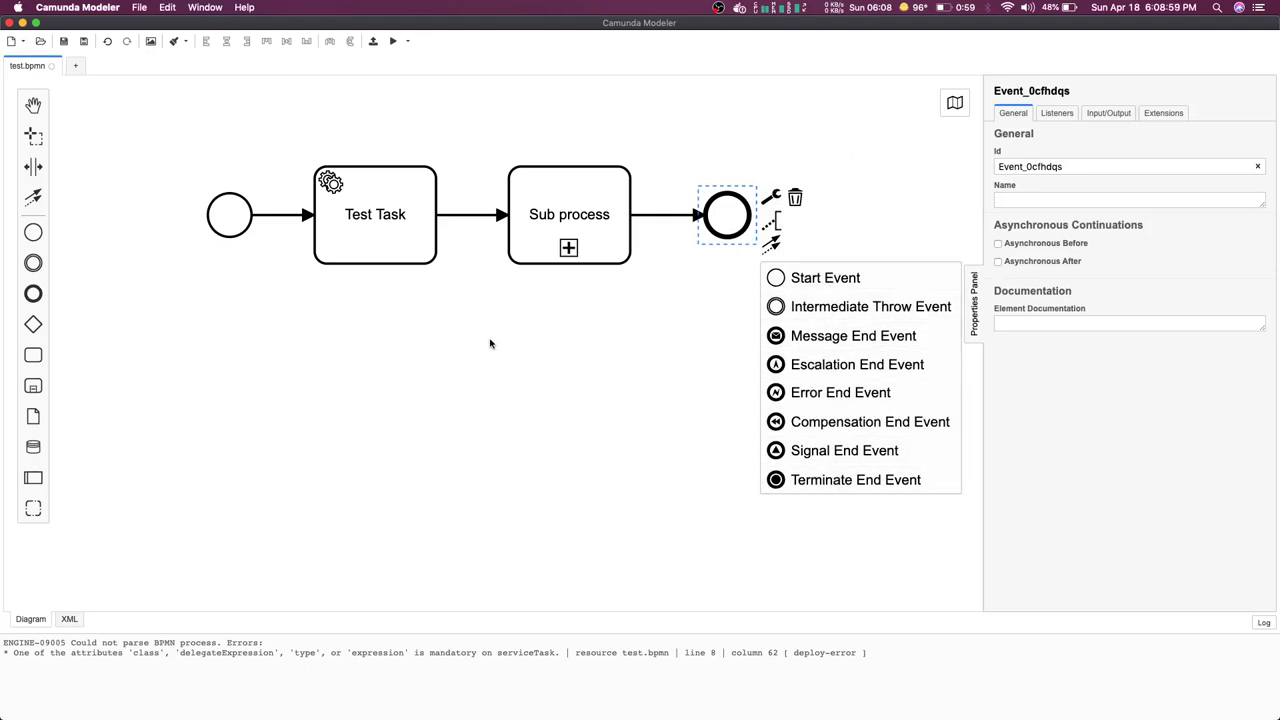
{"action": "left_click", "coordinate": [501, 423]}
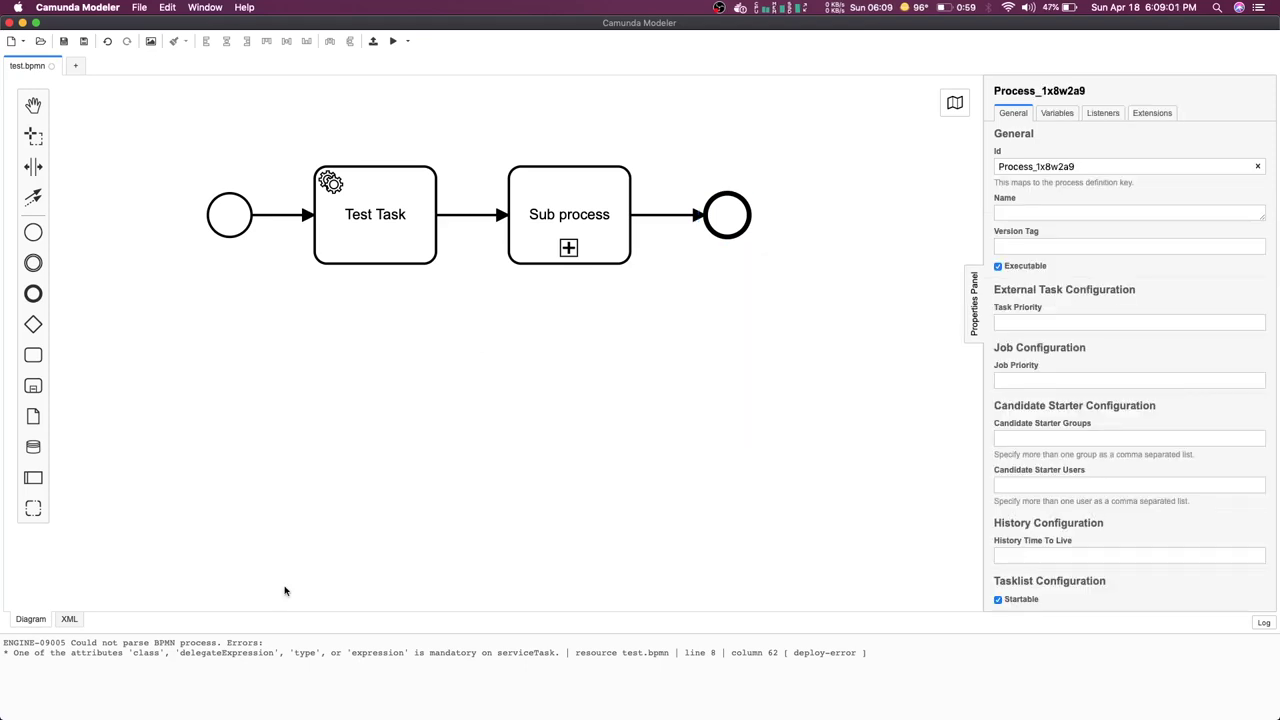
- Switch to the Camunda BPMN reference page and read on through the Attaching Events section
{"action": "scroll", "coordinate": [284, 591], "scroll_direction": "up", "scroll_amount": 2}
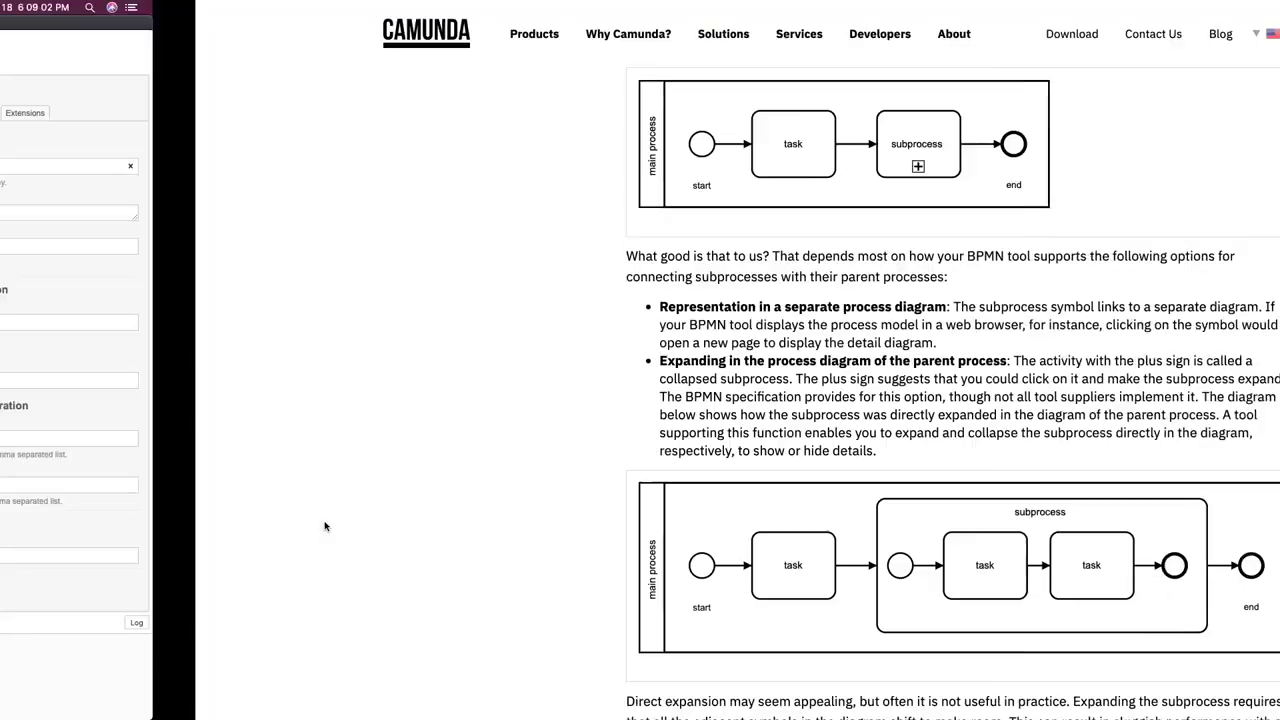
{"action": "scroll", "coordinate": [488, 468], "scroll_direction": "down", "scroll_amount": 10}
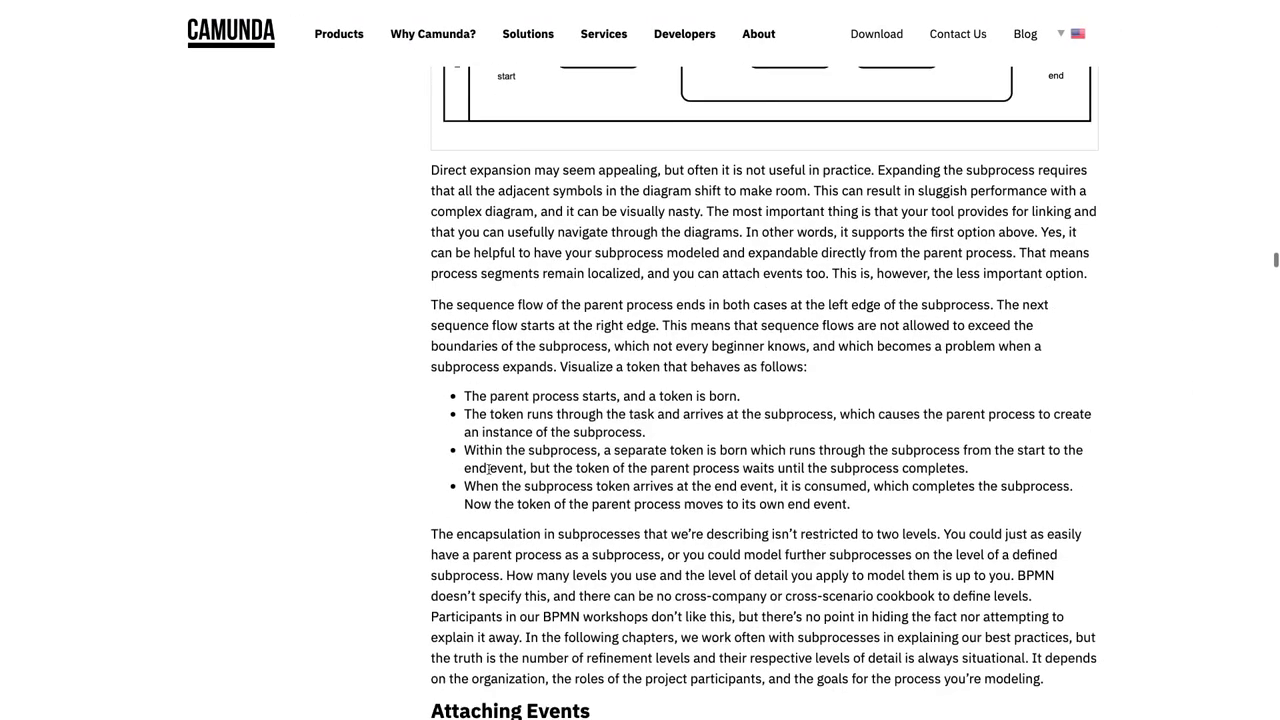
{"action": "scroll", "coordinate": [488, 468], "scroll_direction": "down", "scroll_amount": 5}
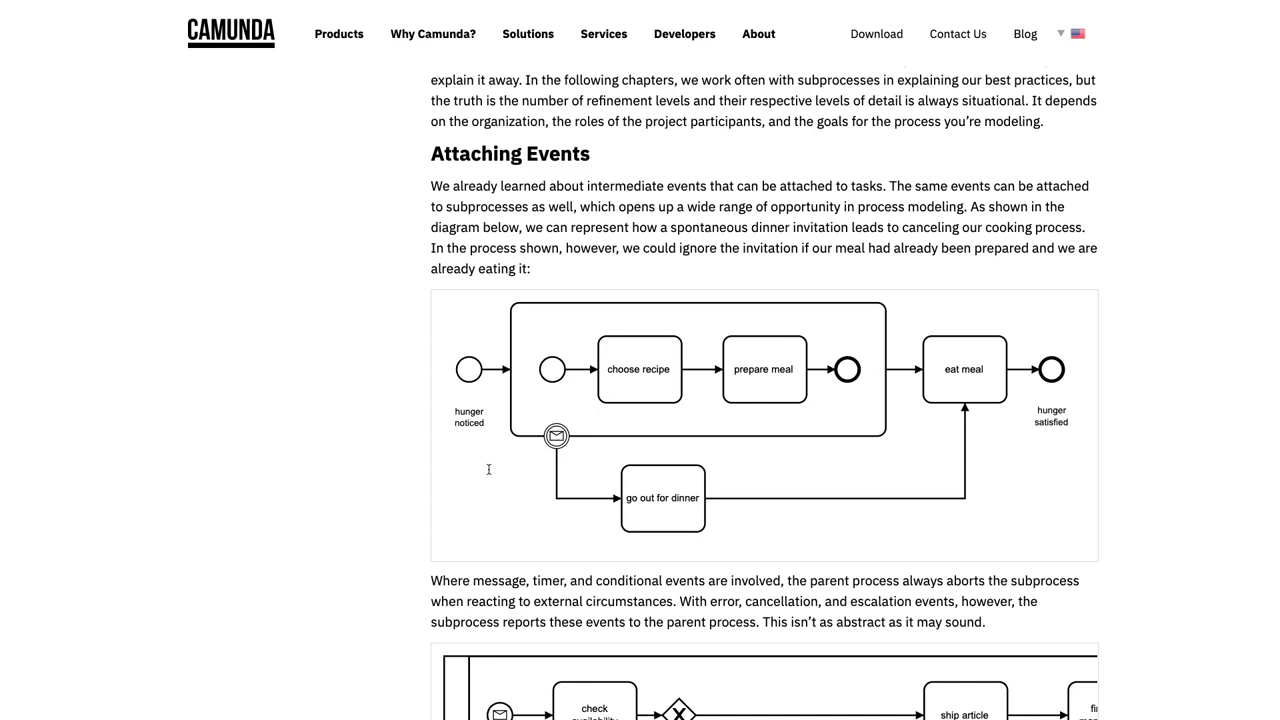
{"action": "scroll", "coordinate": [489, 469], "scroll_direction": "down", "scroll_amount": 3}
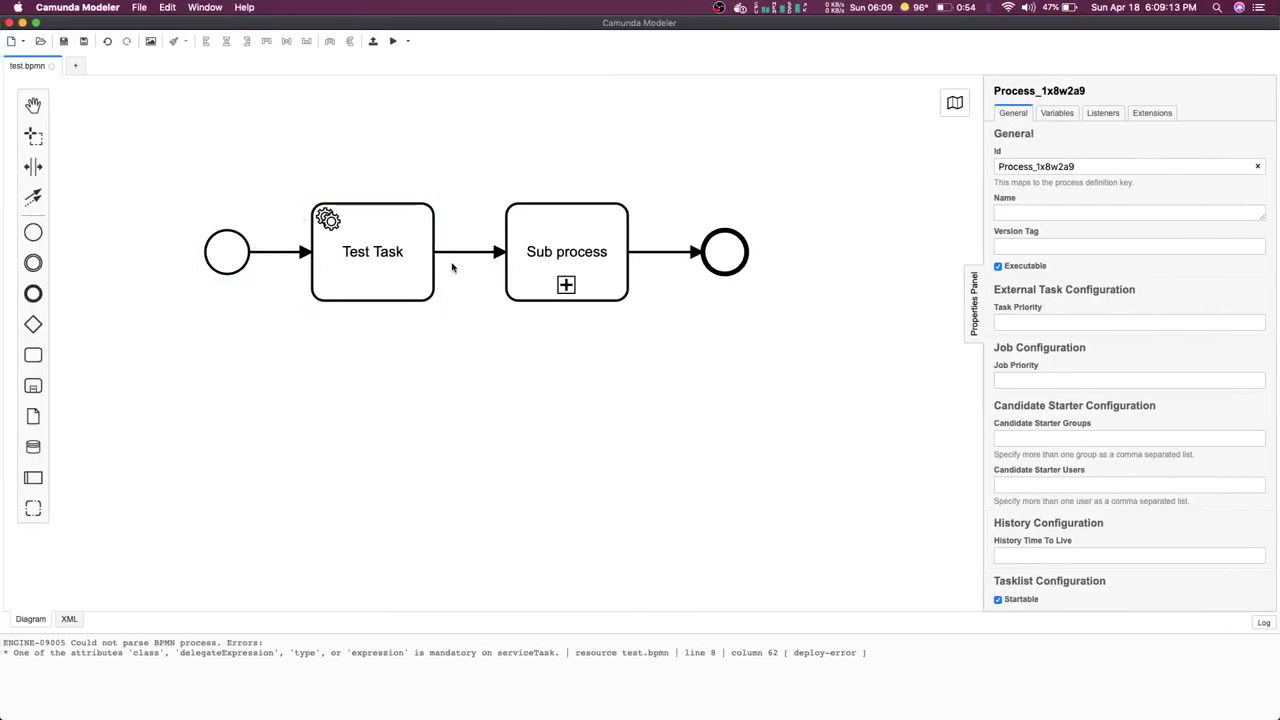
- Back in Camunda Modeler, insert an exclusive gateway between the start event and Test Task, and review its alternative gateway types
{"action": "left_click_drag", "start_coordinate": [33, 325], "coordinate": [208, 258]}
{"action": "scroll", "coordinate": [365, 310], "scroll_direction": "left", "scroll_amount": 3}
{"action": "left_click_drag", "start_coordinate": [392, 258], "coordinate": [340, 257]}
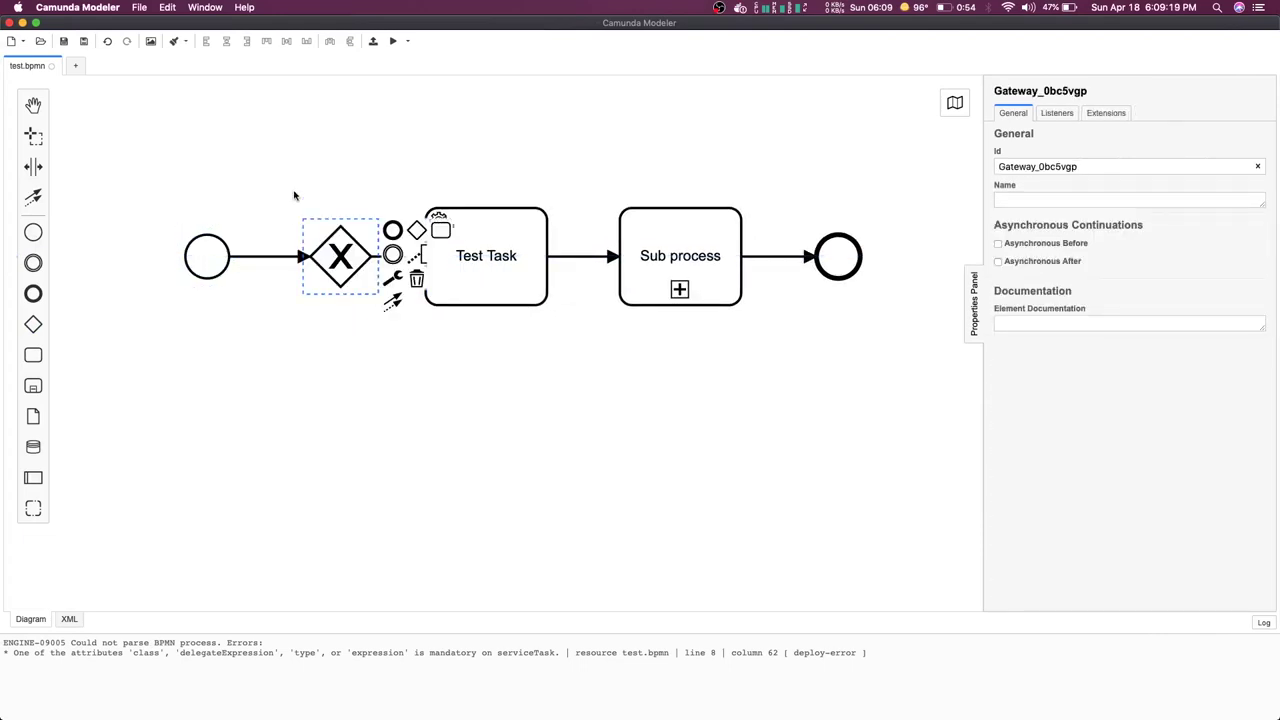
{"action": "left_click", "coordinate": [297, 196]}
{"action": "left_click", "coordinate": [350, 283]}
{"action": "left_click", "coordinate": [393, 279]}
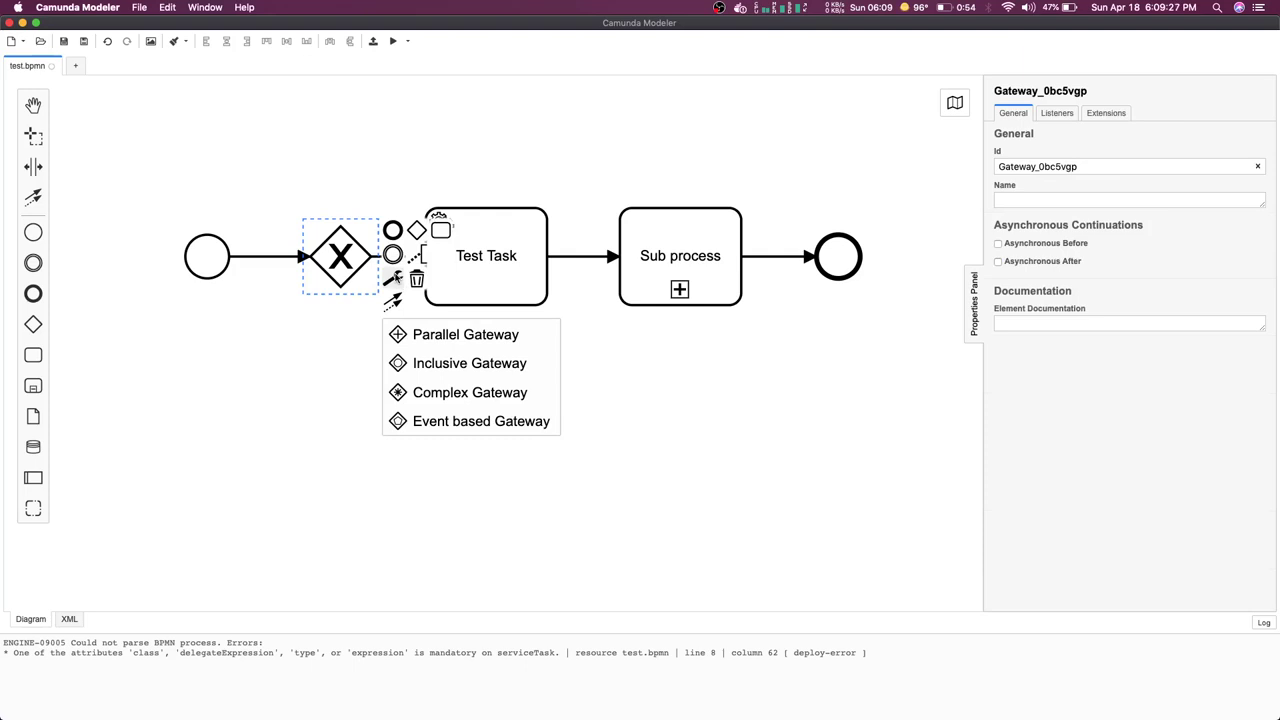
{"action": "left_click", "coordinate": [347, 120]}
- Move Test Task slightly away from the gateway and give their connecting flow an Expression condition containing {}
{"action": "left_click_drag", "start_coordinate": [475, 250], "coordinate": [487, 251]}
{"action": "left_click", "coordinate": [394, 257]}
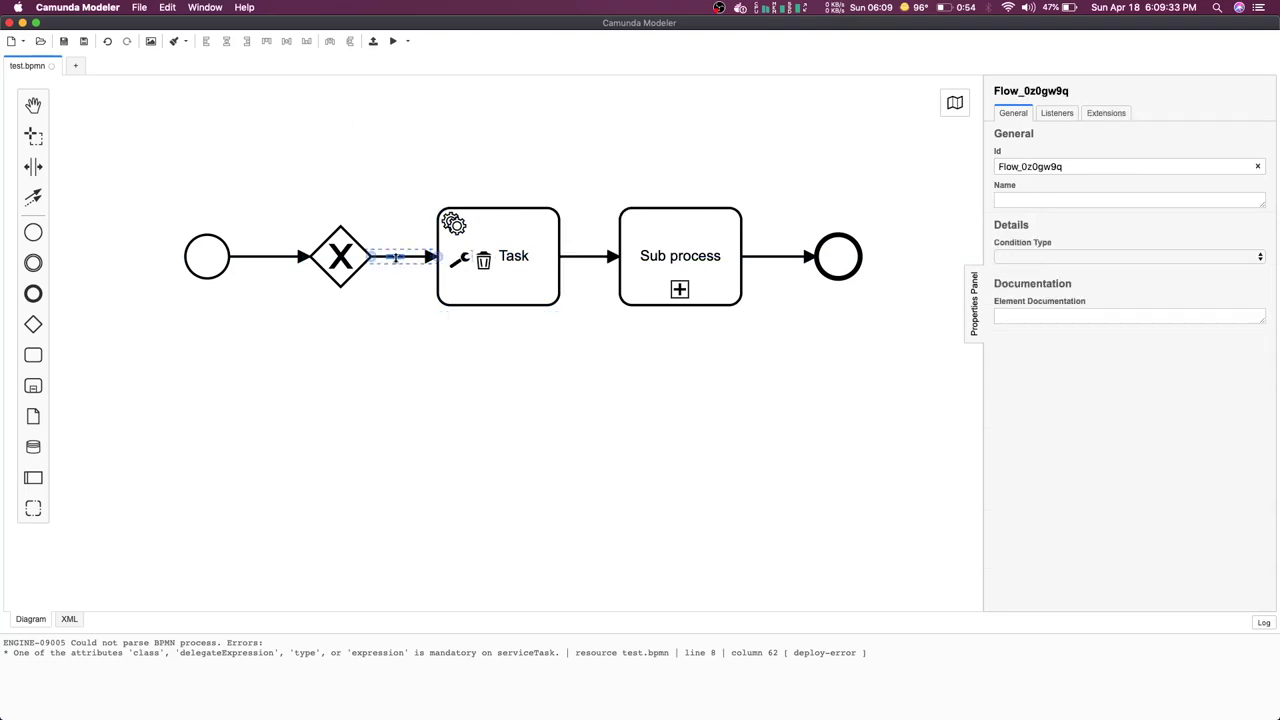
{"action": "left_click", "coordinate": [1063, 257]}
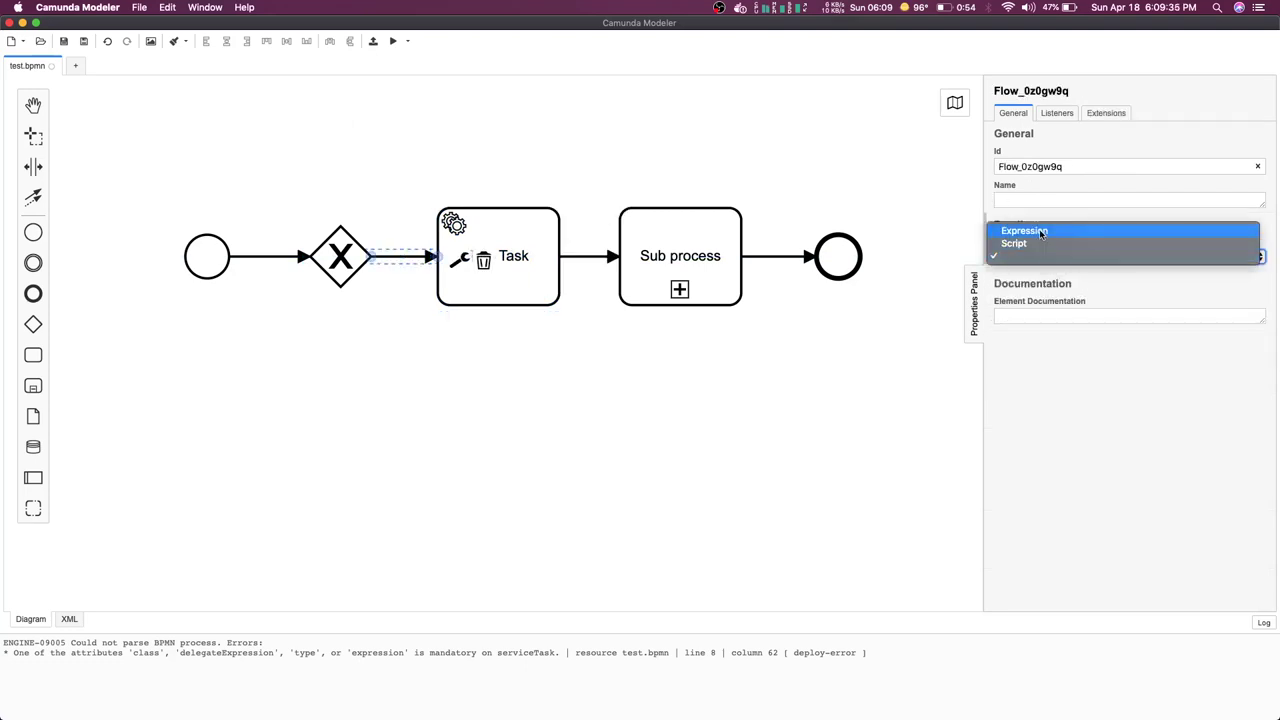
{"action": "left_click", "coordinate": [1040, 231]}
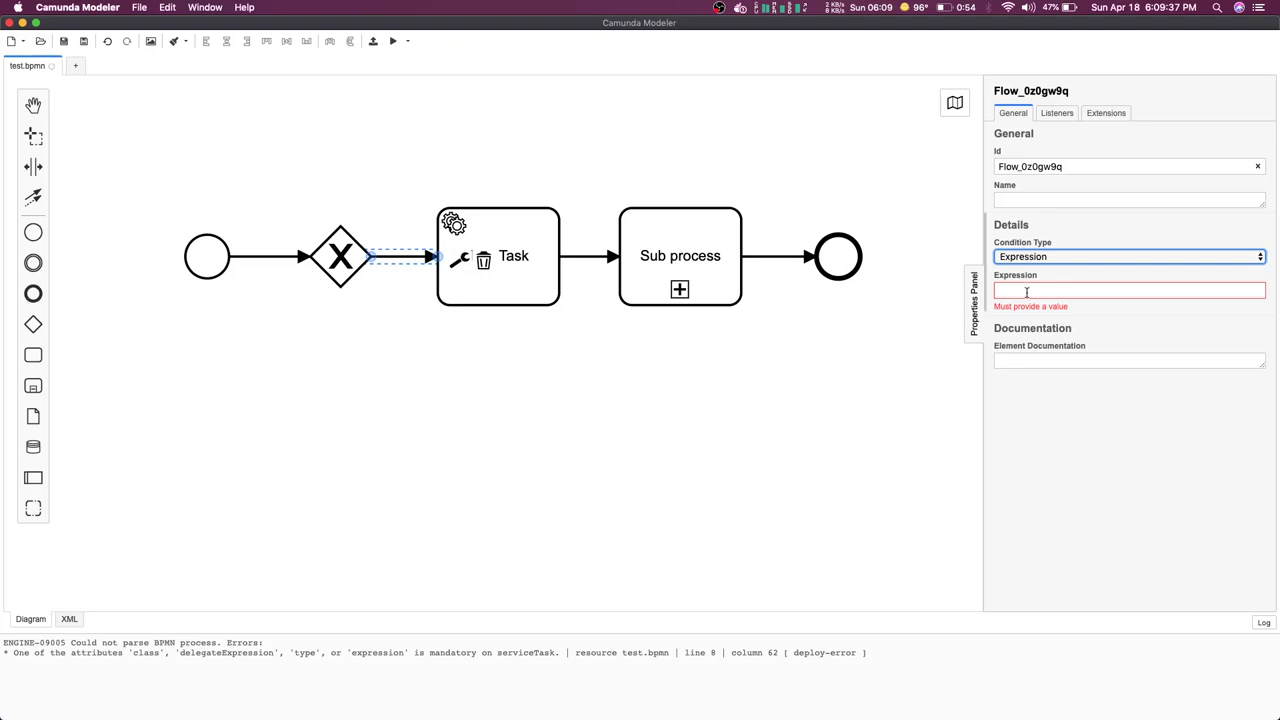
{"action": "left_click", "coordinate": [1026, 292]}
{"action": "key", "text": "Left"}
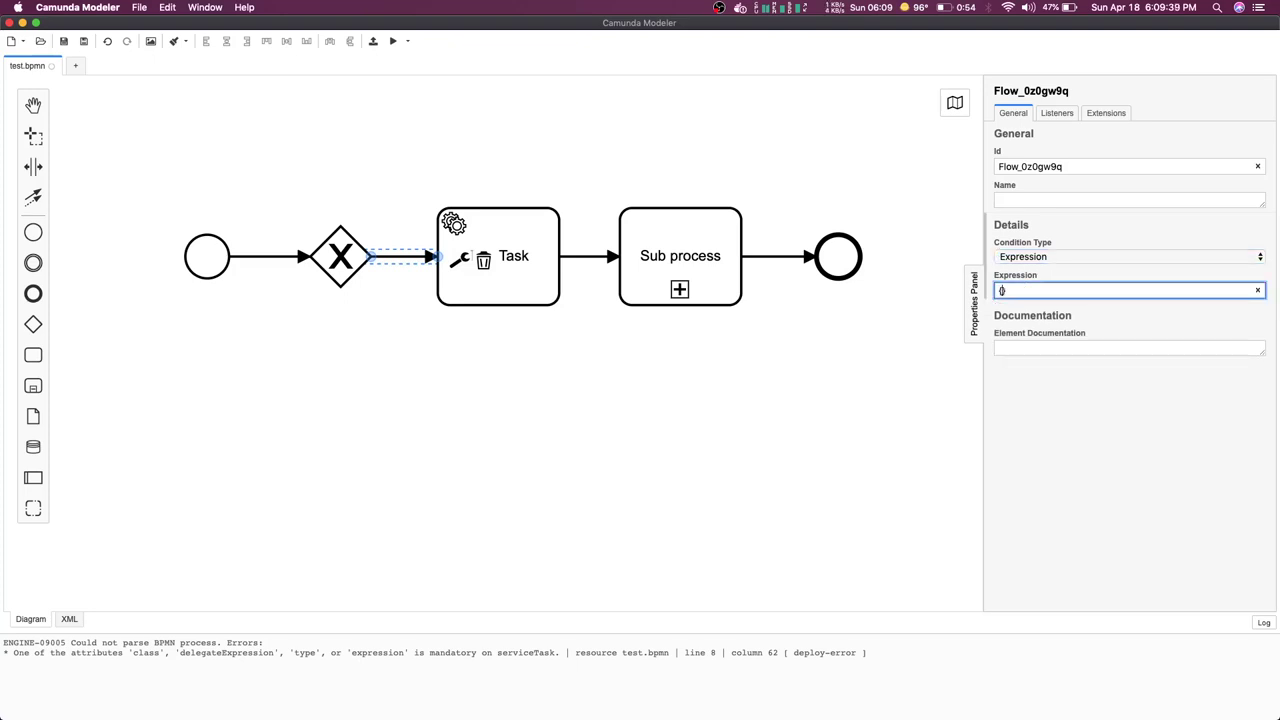
{"action": "left_click", "coordinate": [358, 310]}
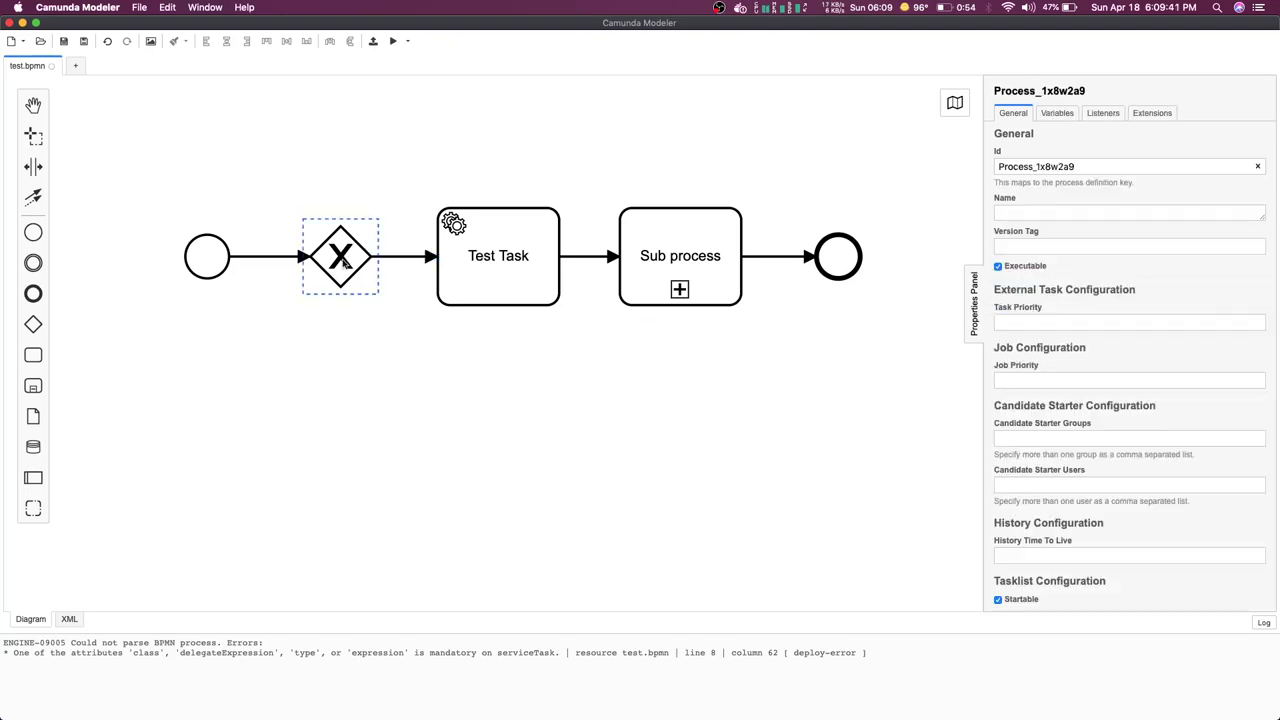
- Append a service task to the gateway as a branch below Test Task and finish the branch with an end event
{"action": "left_click", "coordinate": [333, 241]}
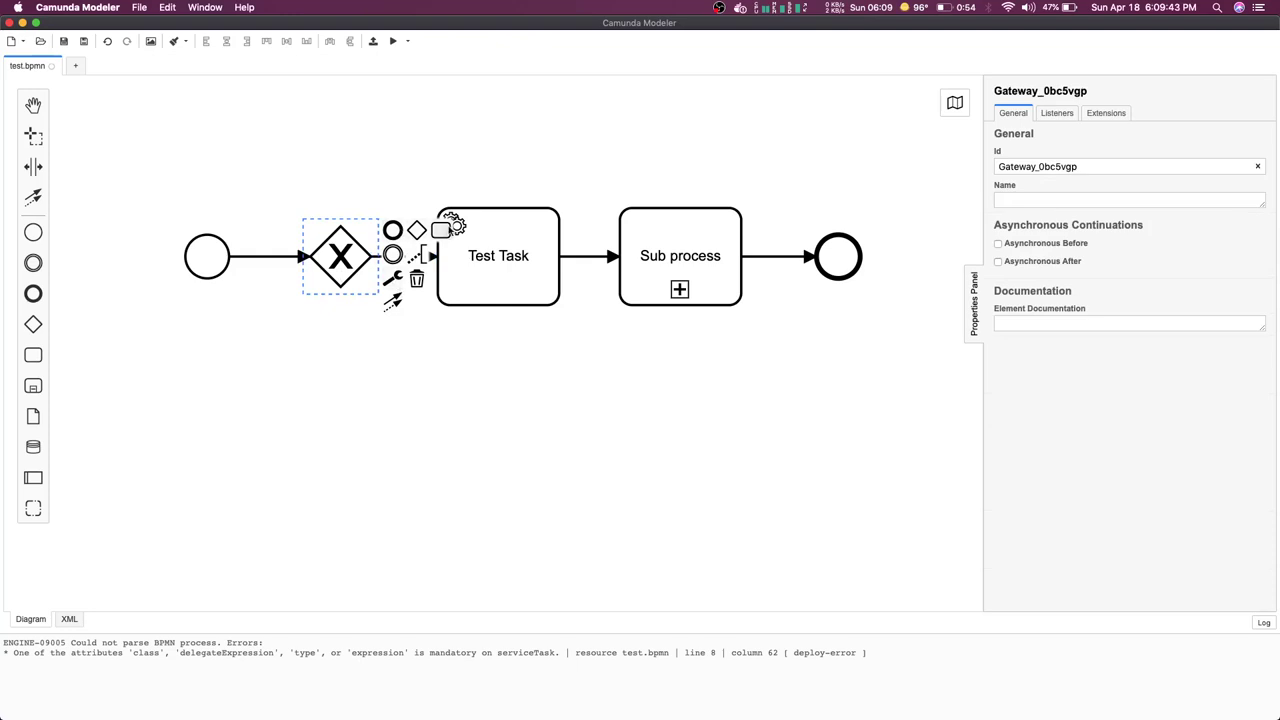
{"action": "left_click", "coordinate": [446, 230]}
{"action": "left_click", "coordinate": [581, 394]}
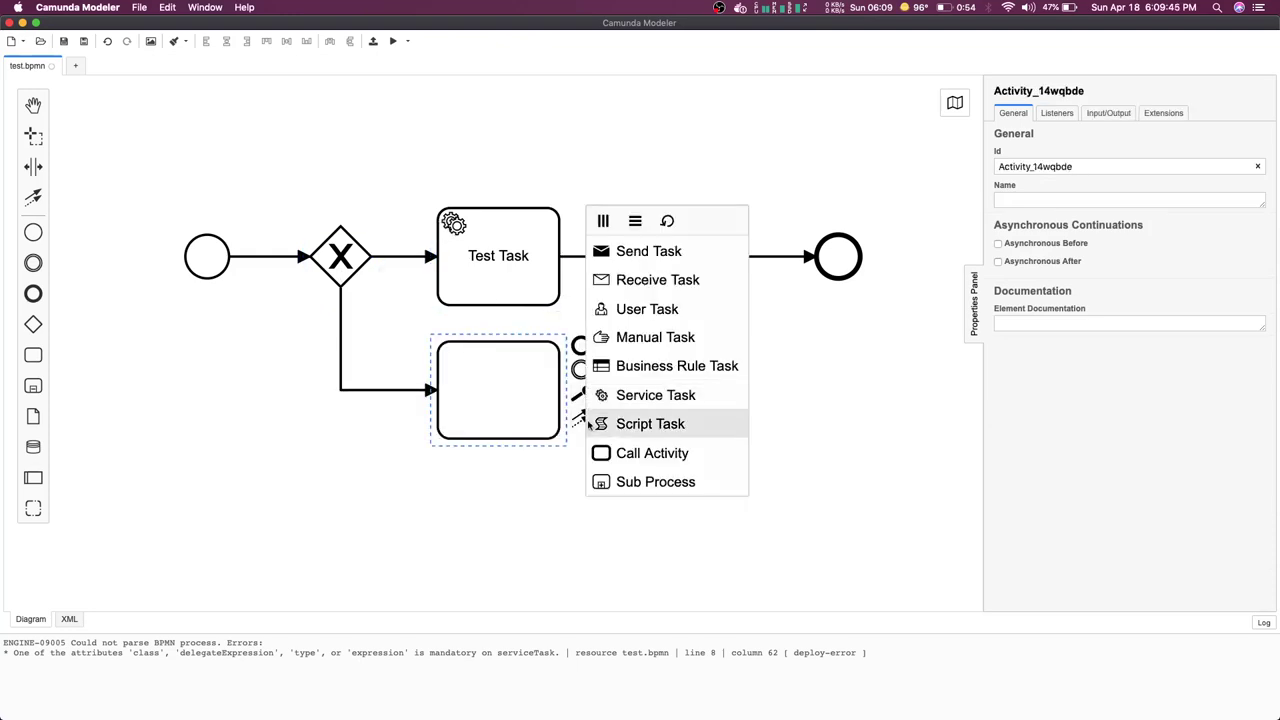
{"action": "left_click", "coordinate": [636, 398]}
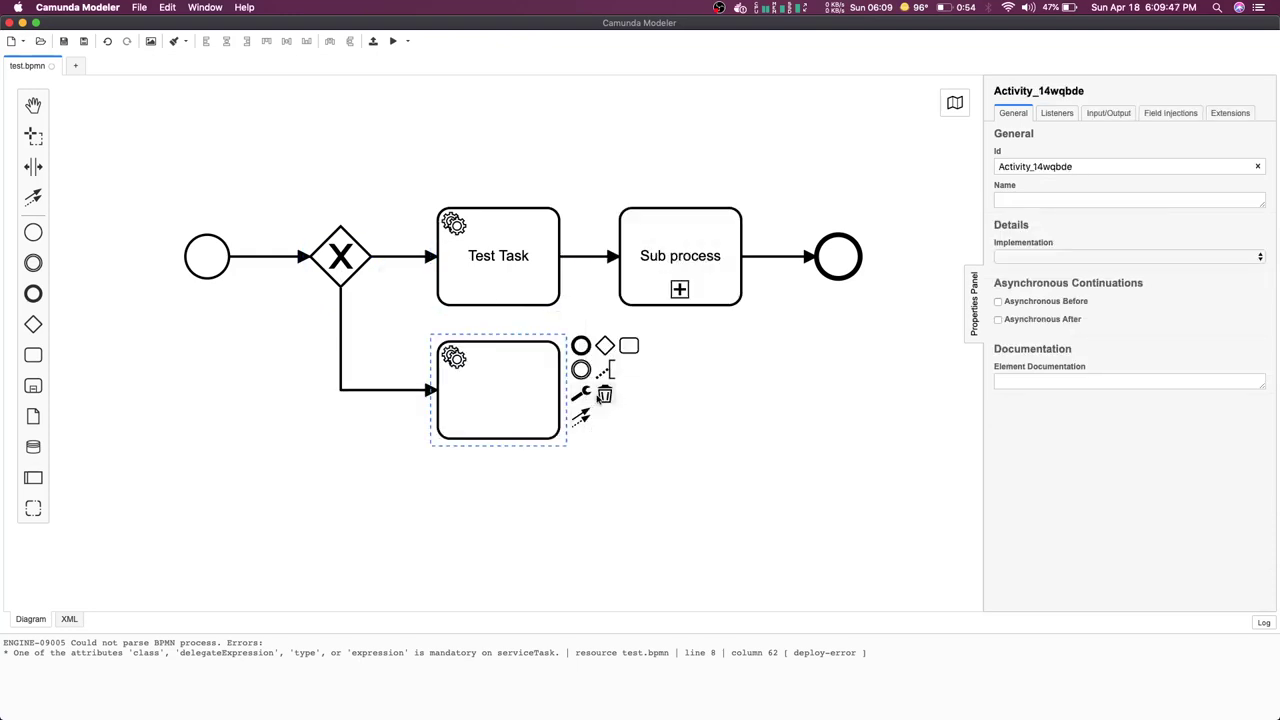
{"action": "left_click", "coordinate": [581, 347]}
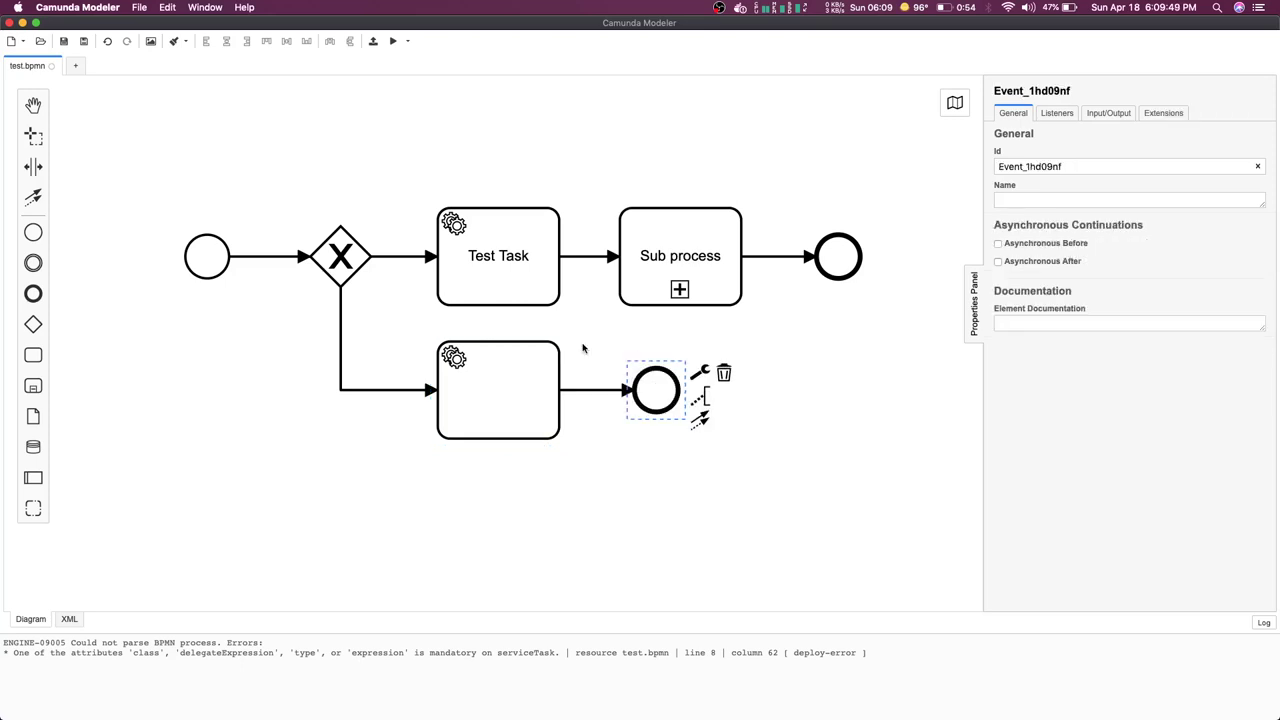
{"action": "left_click", "coordinate": [629, 485]}
- Change the exclusive gateway after the start event to a Parallel Gateway
{"action": "left_click", "coordinate": [345, 252]}
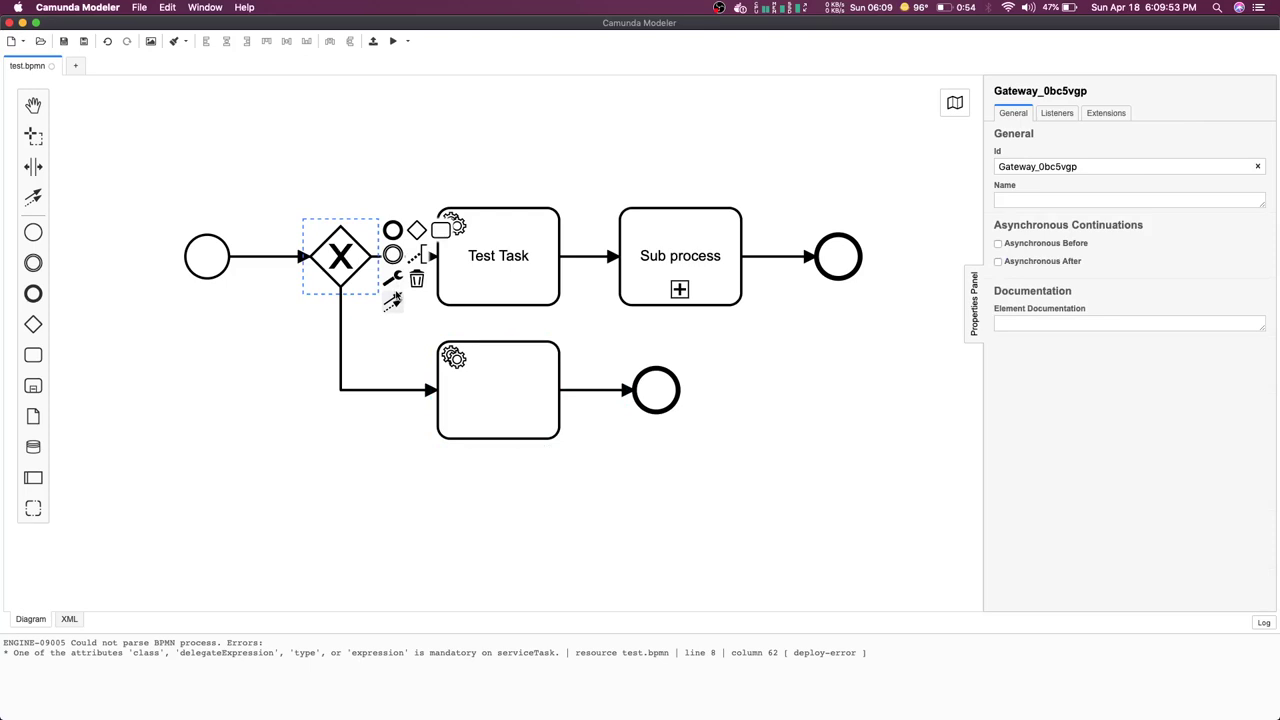
{"action": "left_click", "coordinate": [392, 279]}
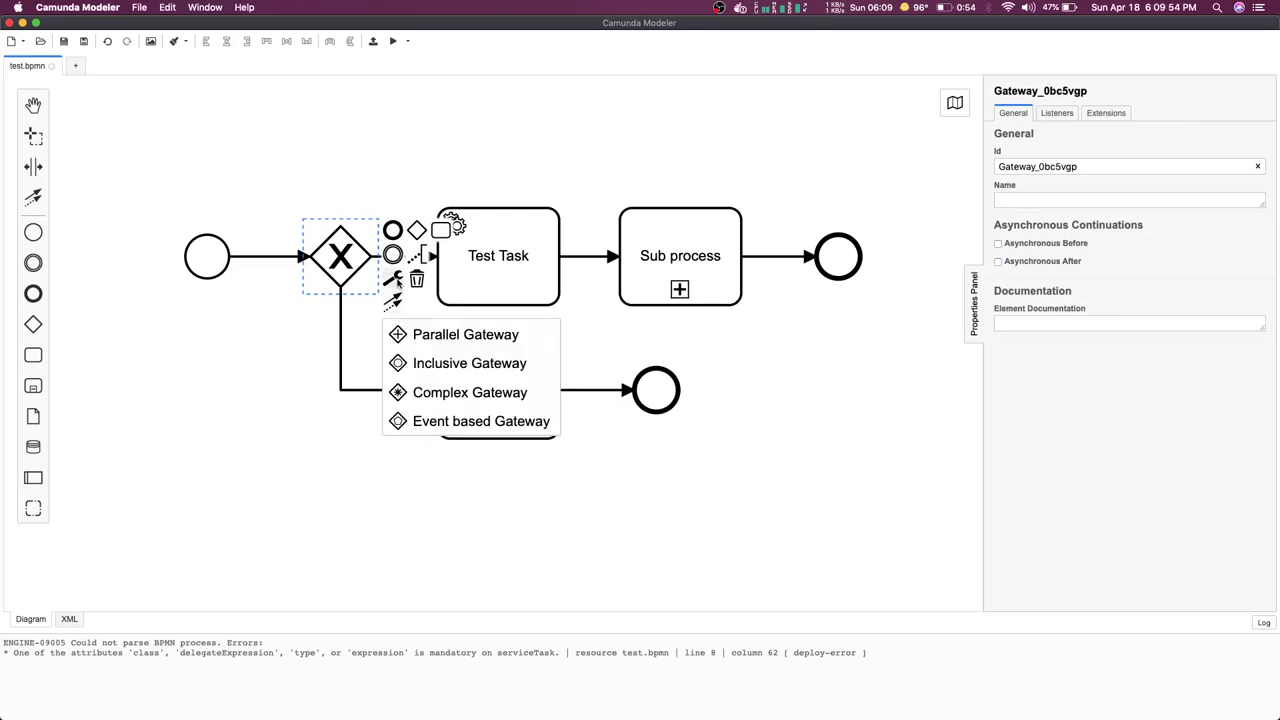
{"action": "left_click", "coordinate": [453, 335]}
{"action": "left_click", "coordinate": [375, 509]}
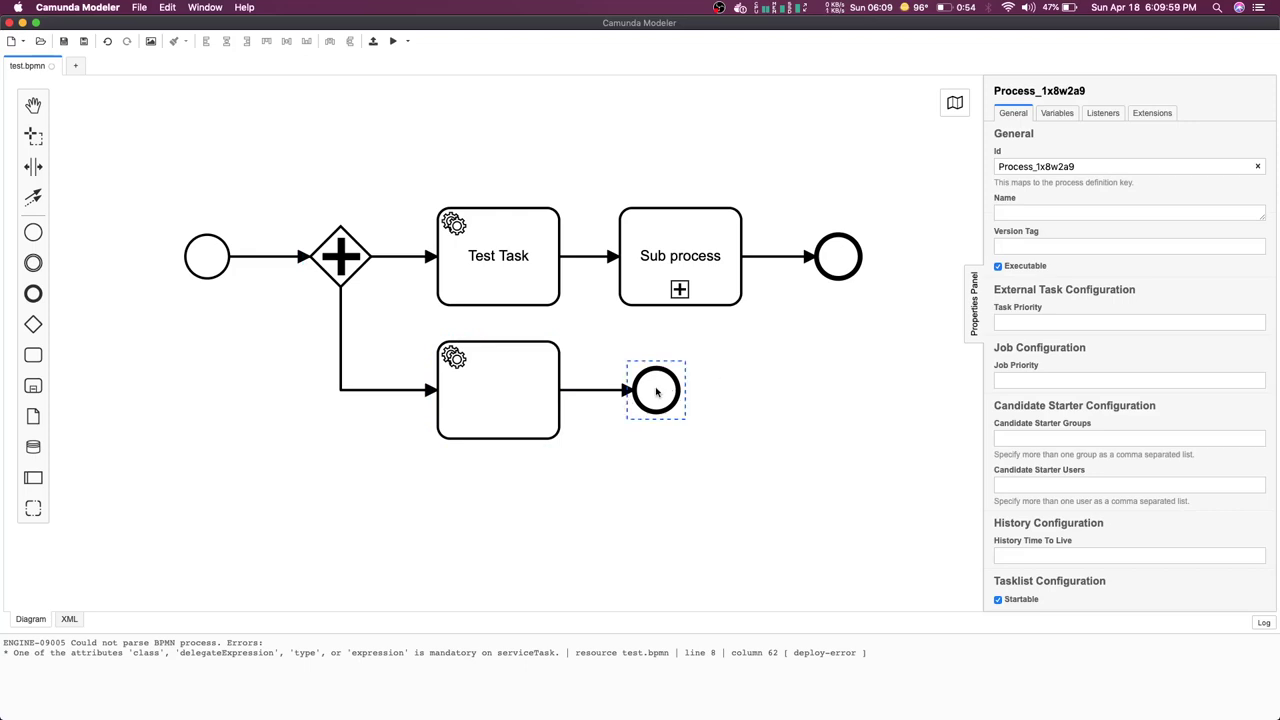
{"action": "scroll", "coordinate": [399, 473], "scroll_direction": "up", "scroll_amount": 2}
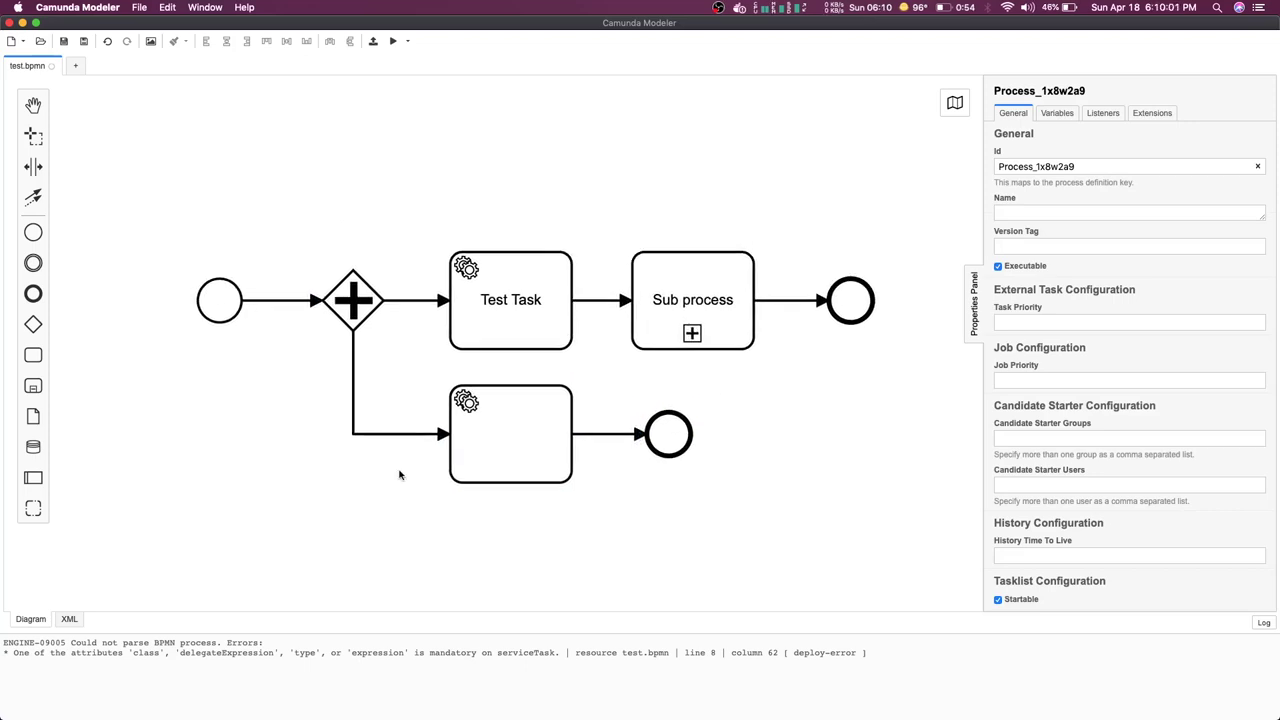
{"action": "left_click", "coordinate": [353, 345]}
{"action": "left_click", "coordinate": [410, 301]}
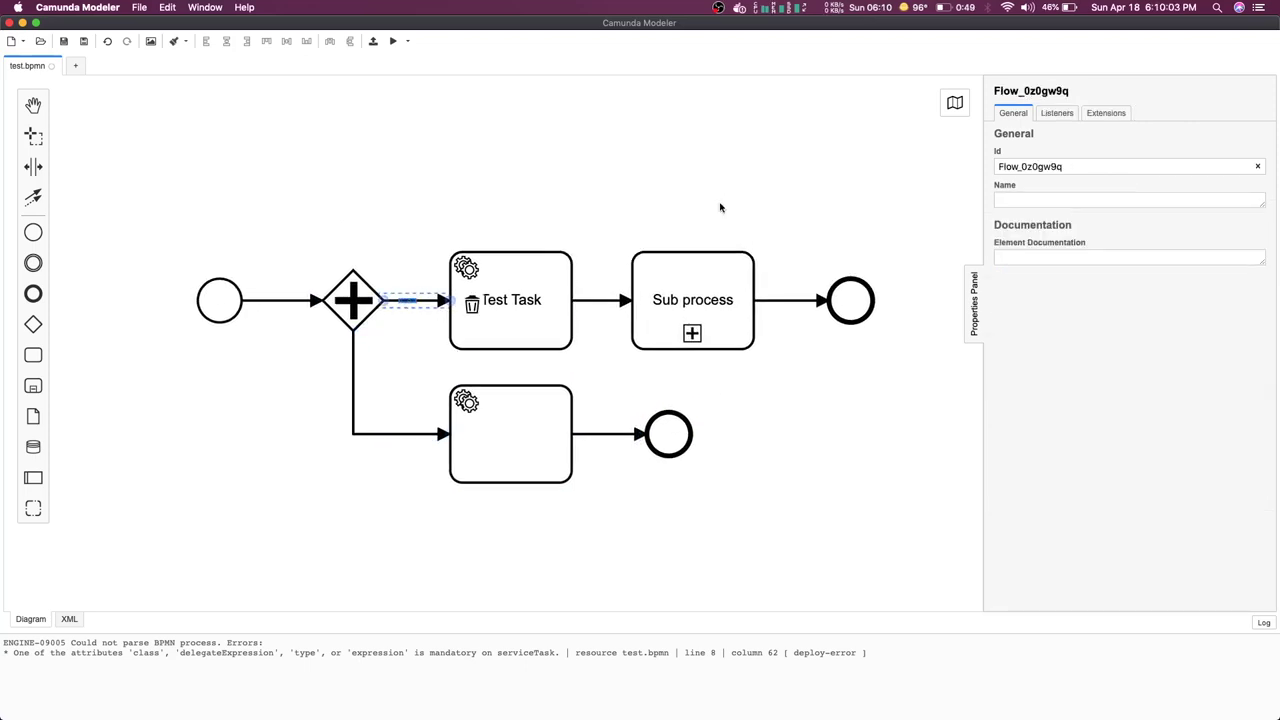
{"action": "left_click", "coordinate": [352, 373]}
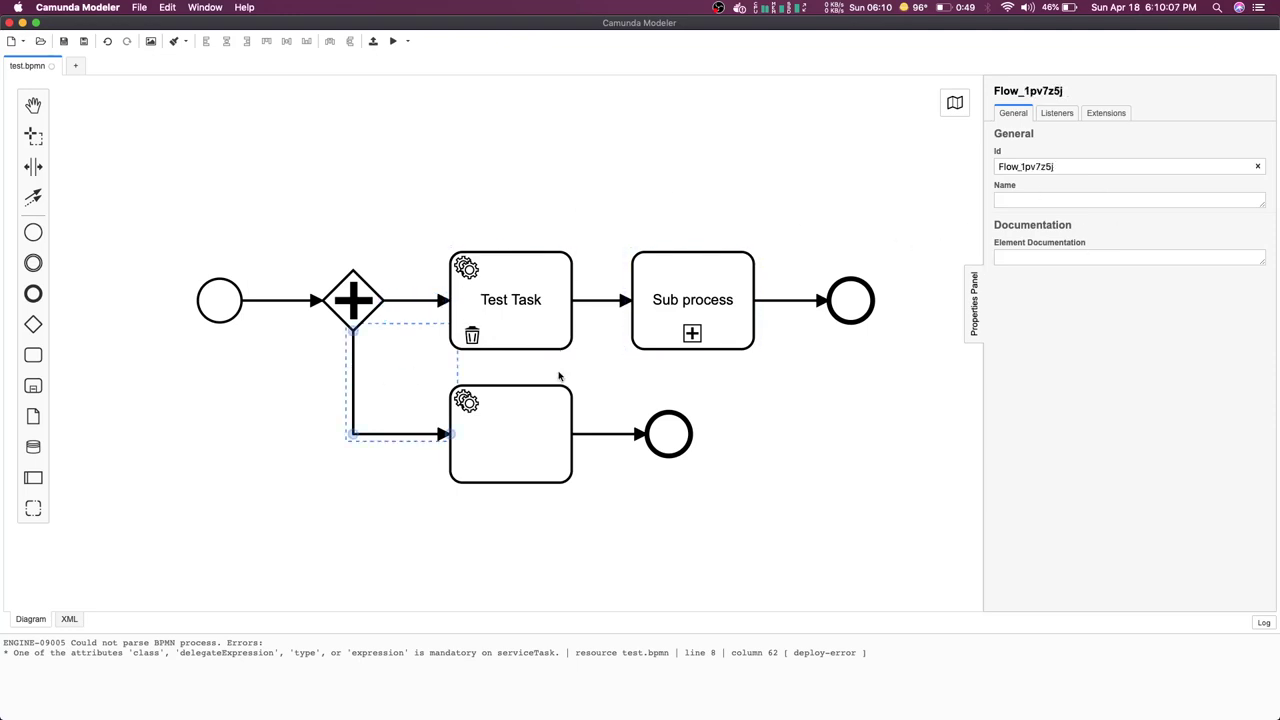
- Delete the Sub process after Test Task and shift both branches' end events to the right so they line up vertically
{"action": "left_click_drag", "start_coordinate": [665, 440], "coordinate": [871, 440]}
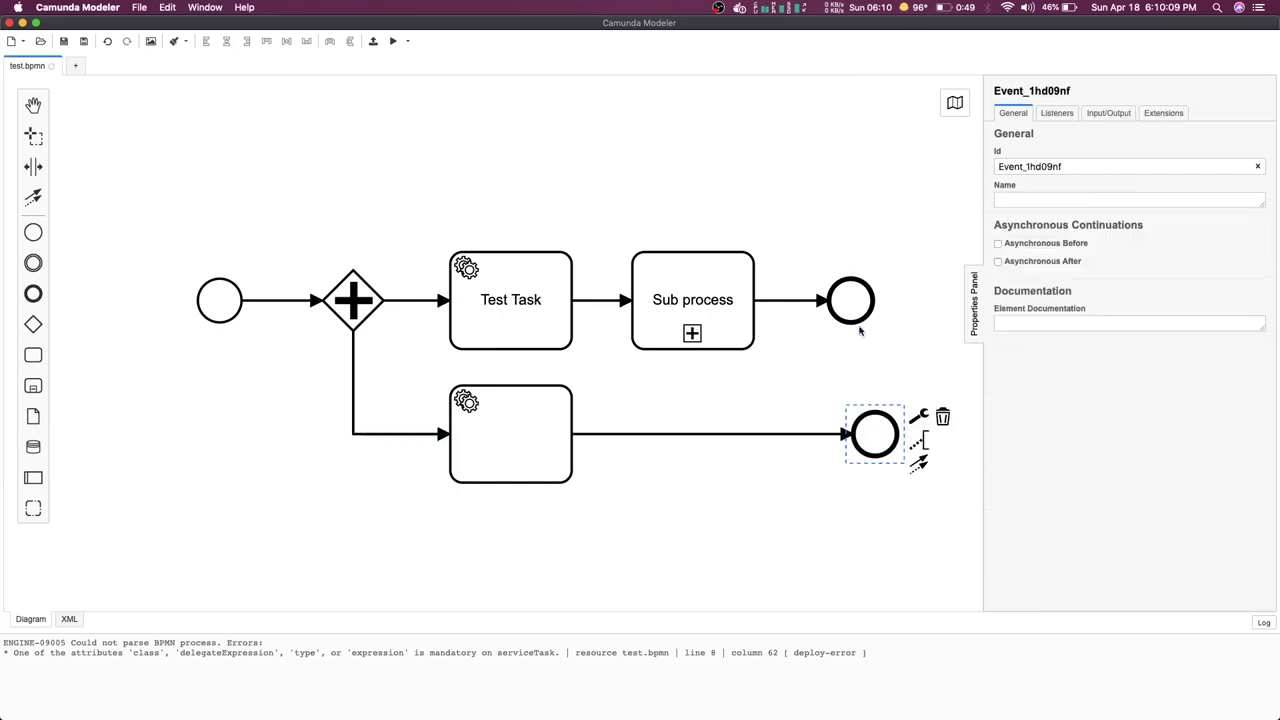
{"action": "left_click", "coordinate": [690, 296]}
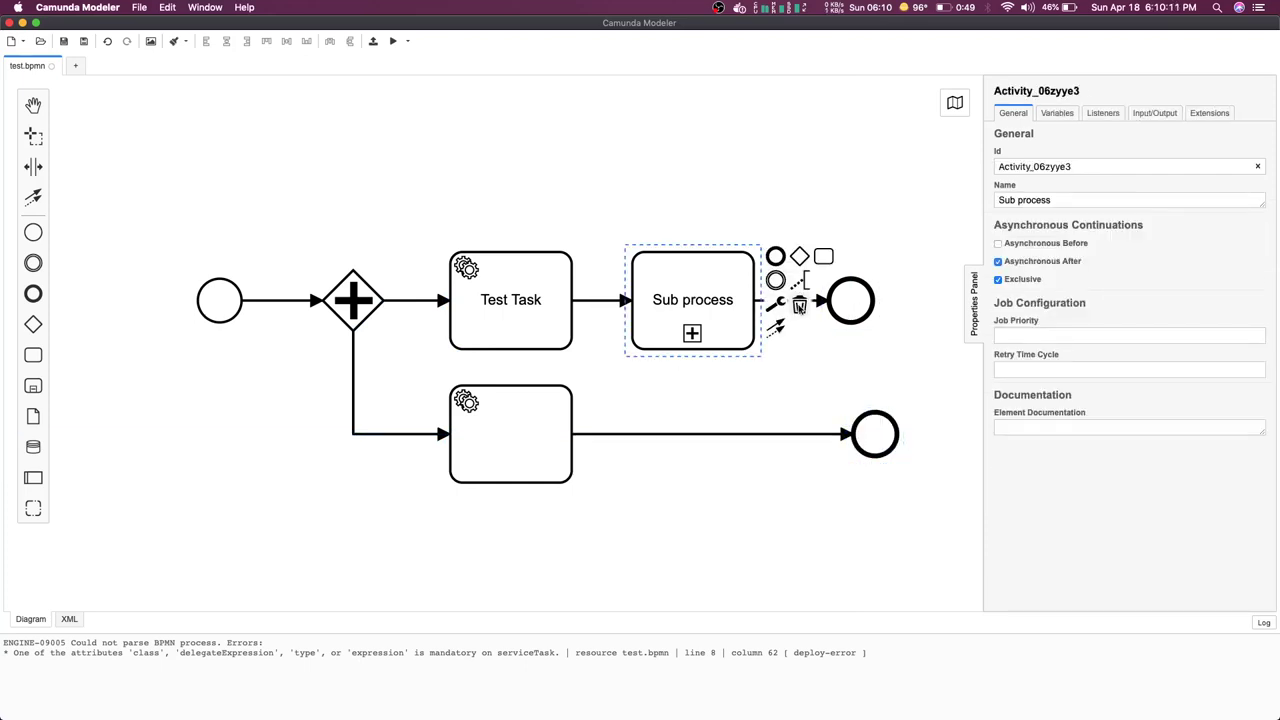
{"action": "left_click", "coordinate": [799, 306]}
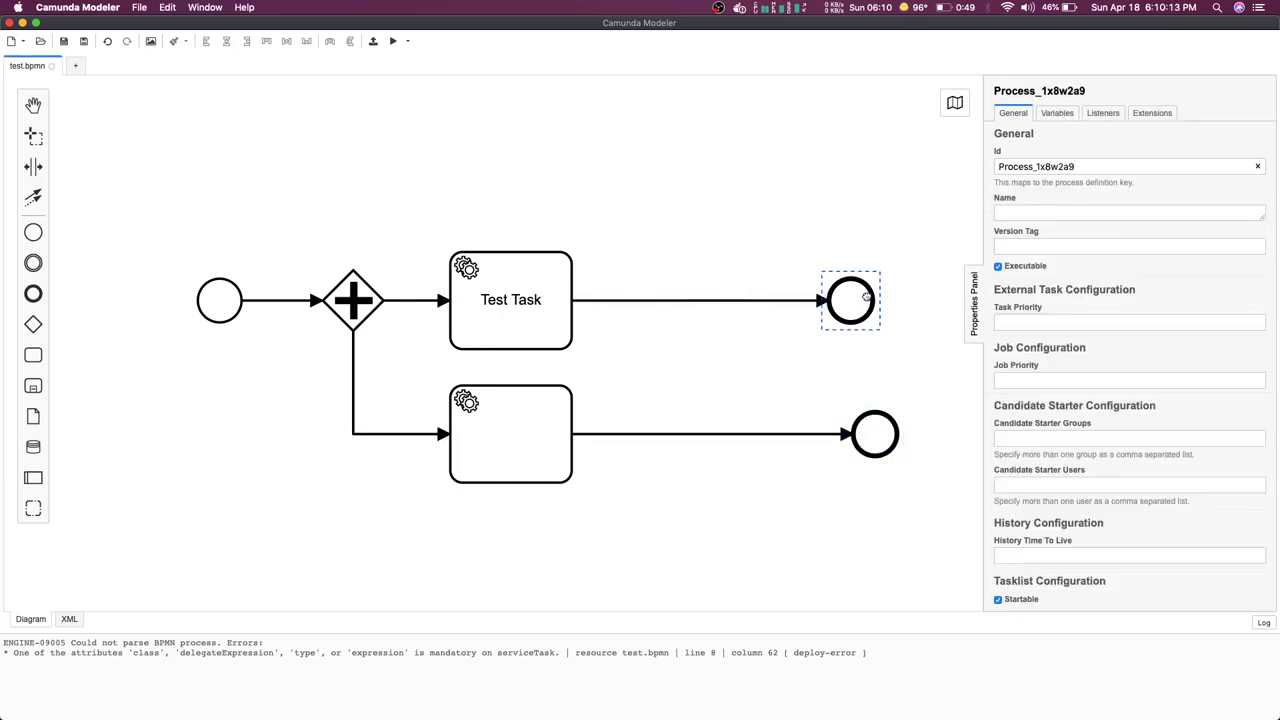
{"action": "left_click_drag", "start_coordinate": [866, 296], "coordinate": [891, 296]}
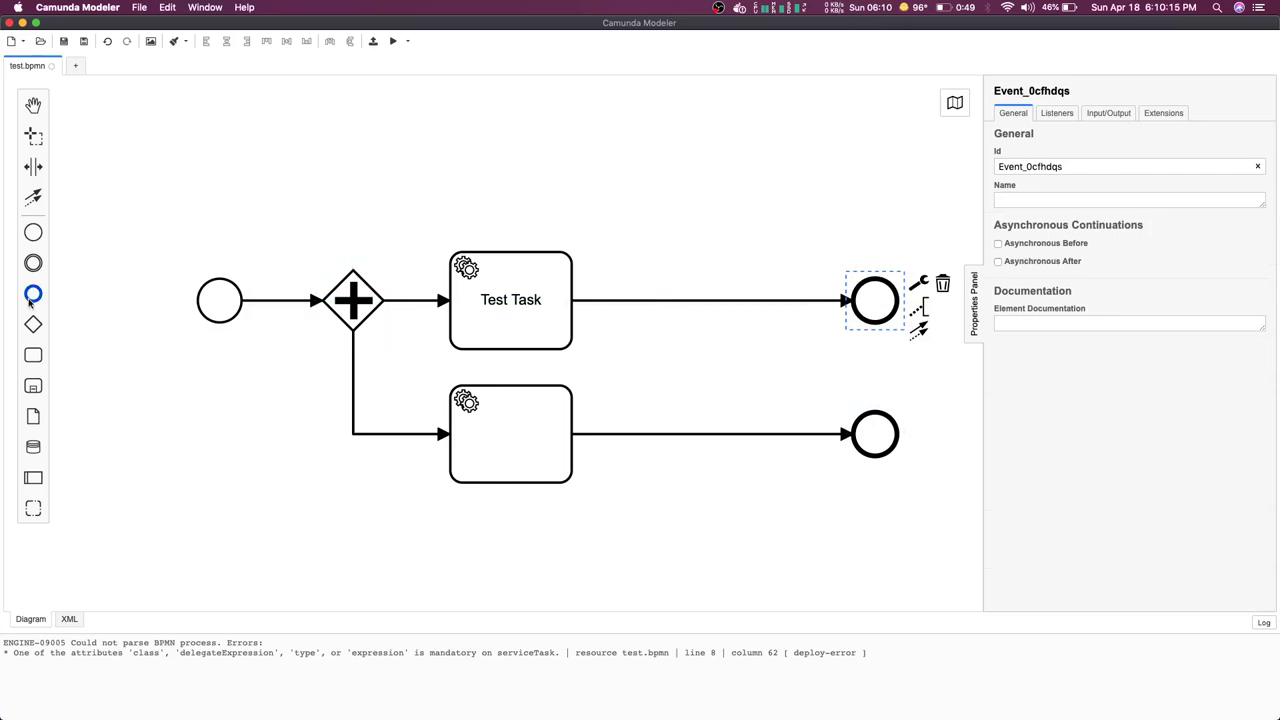
- Insert an exclusive gateway between Test Task and its end event, and delete the lower branch's end event
{"action": "left_click_drag", "start_coordinate": [33, 324], "coordinate": [753, 300]}
{"action": "left_click", "coordinate": [726, 207]}
{"action": "left_click", "coordinate": [876, 438]}
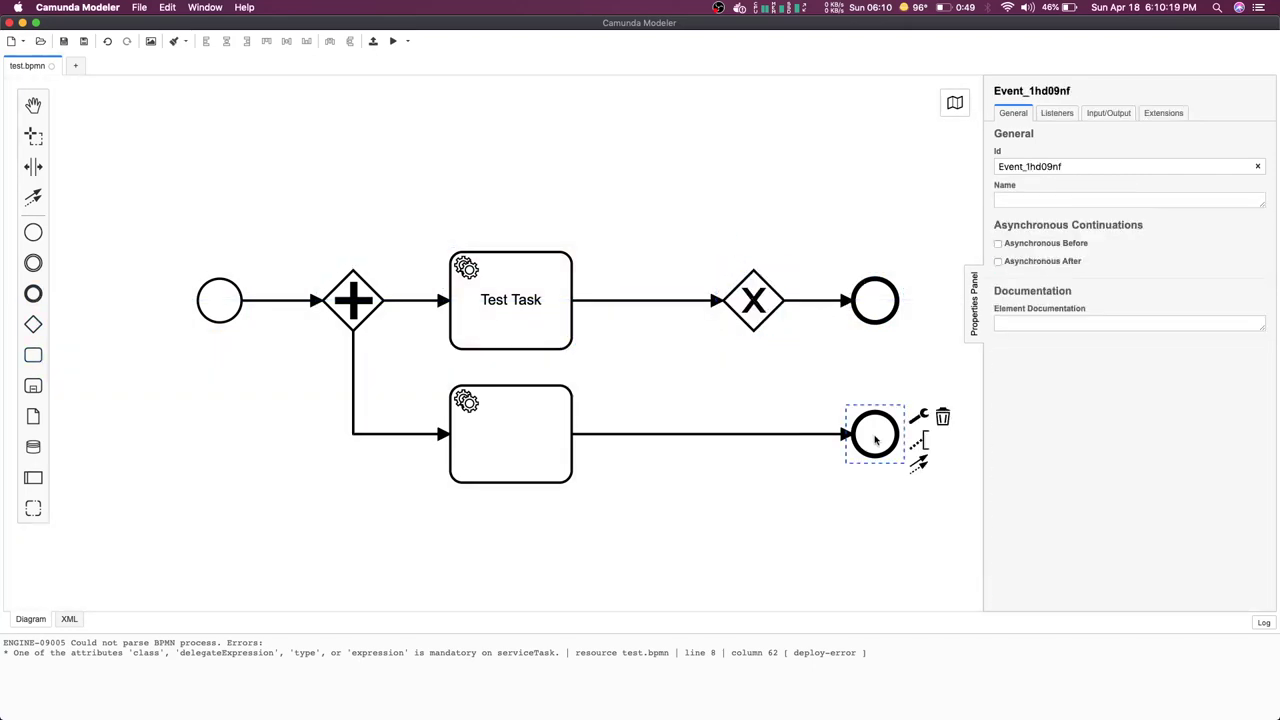
{"action": "left_click", "coordinate": [940, 418]}
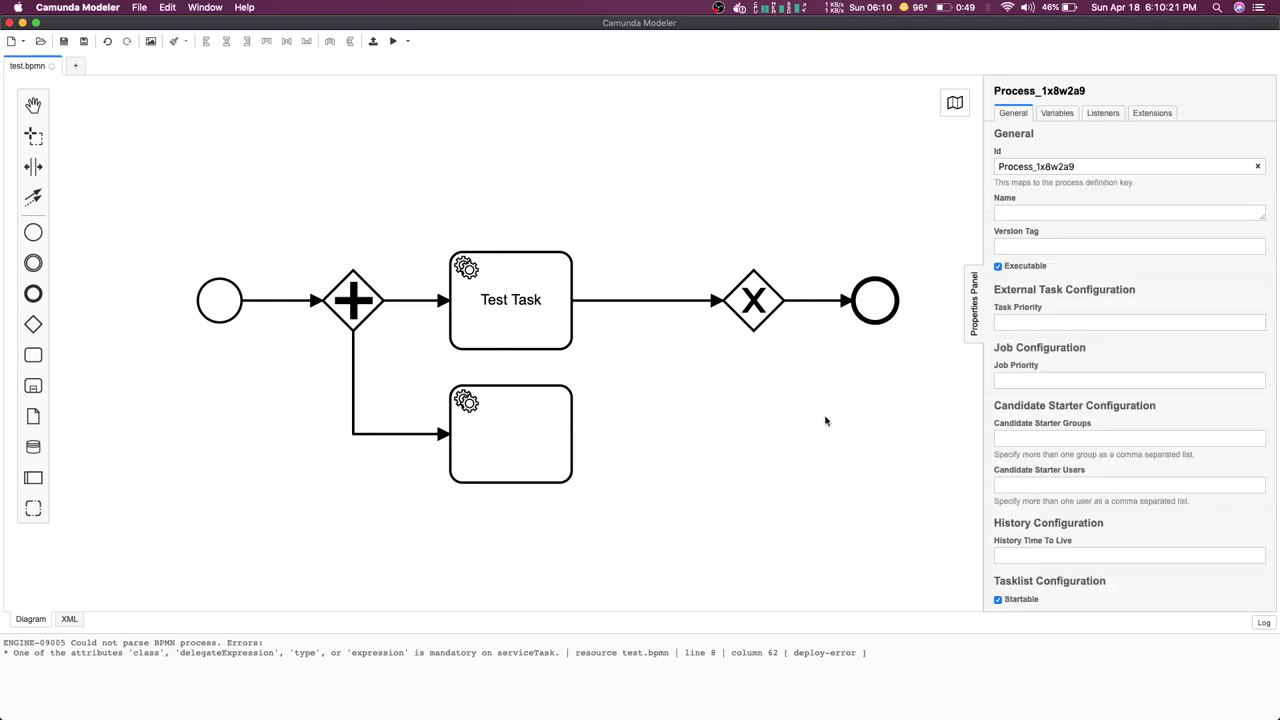
- Connect the unnamed service task below Test Task to the exclusive gateway before the end event
{"action": "left_click", "coordinate": [545, 435]}
{"action": "left_click_drag", "start_coordinate": [592, 458], "coordinate": [754, 334]}
{"action": "left_click", "coordinate": [754, 334]}
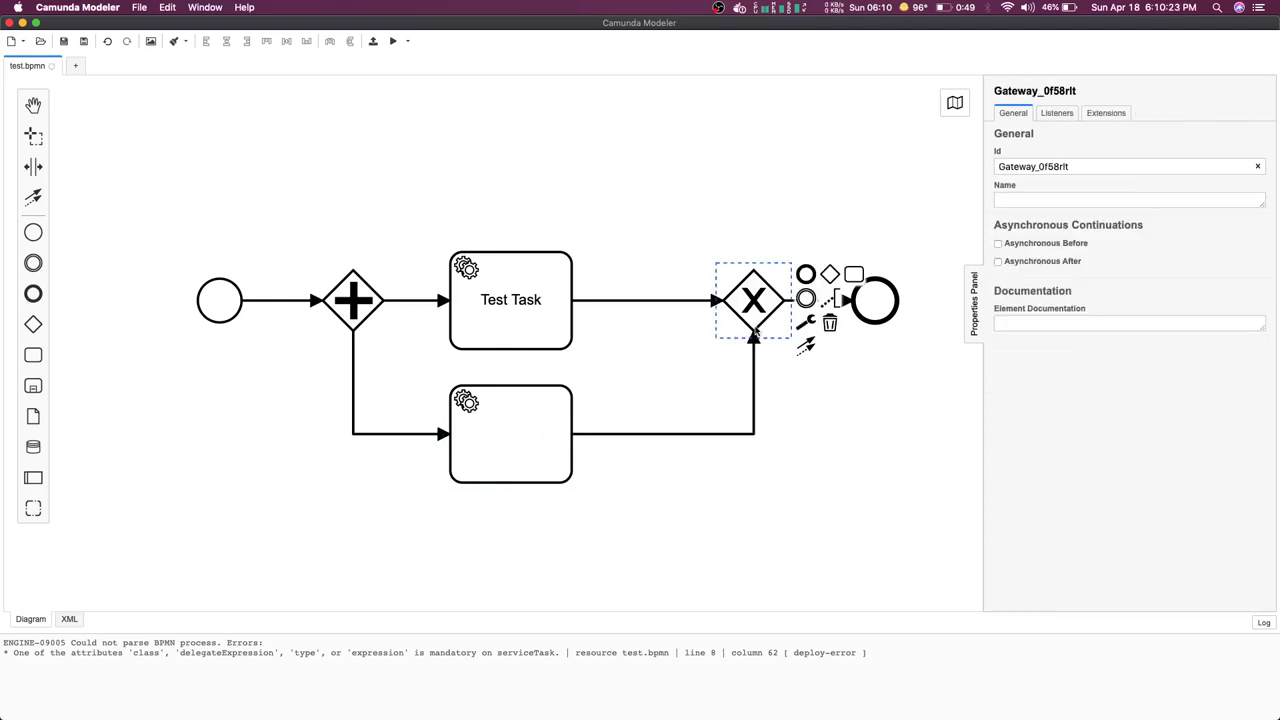
{"action": "left_click", "coordinate": [860, 422]}
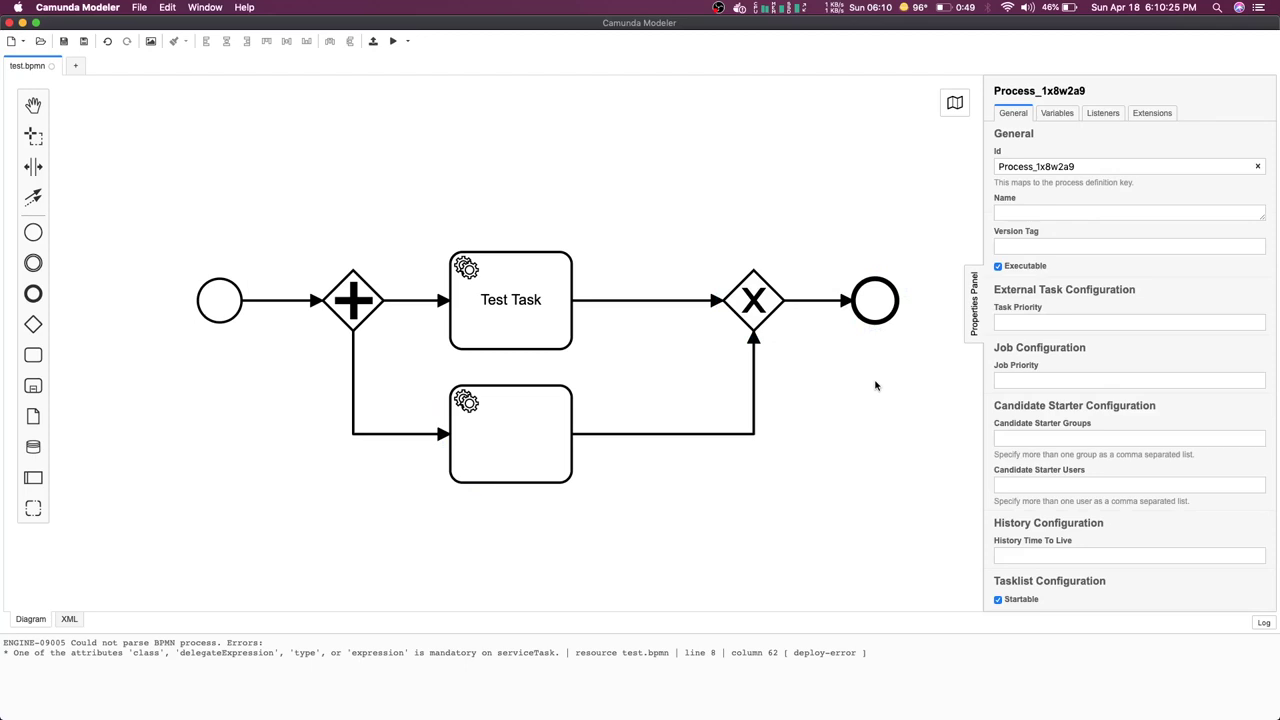
{"action": "scroll", "coordinate": [875, 385], "scroll_direction": "down", "scroll_amount": 5}
{"action": "left_click", "coordinate": [345, 210]}
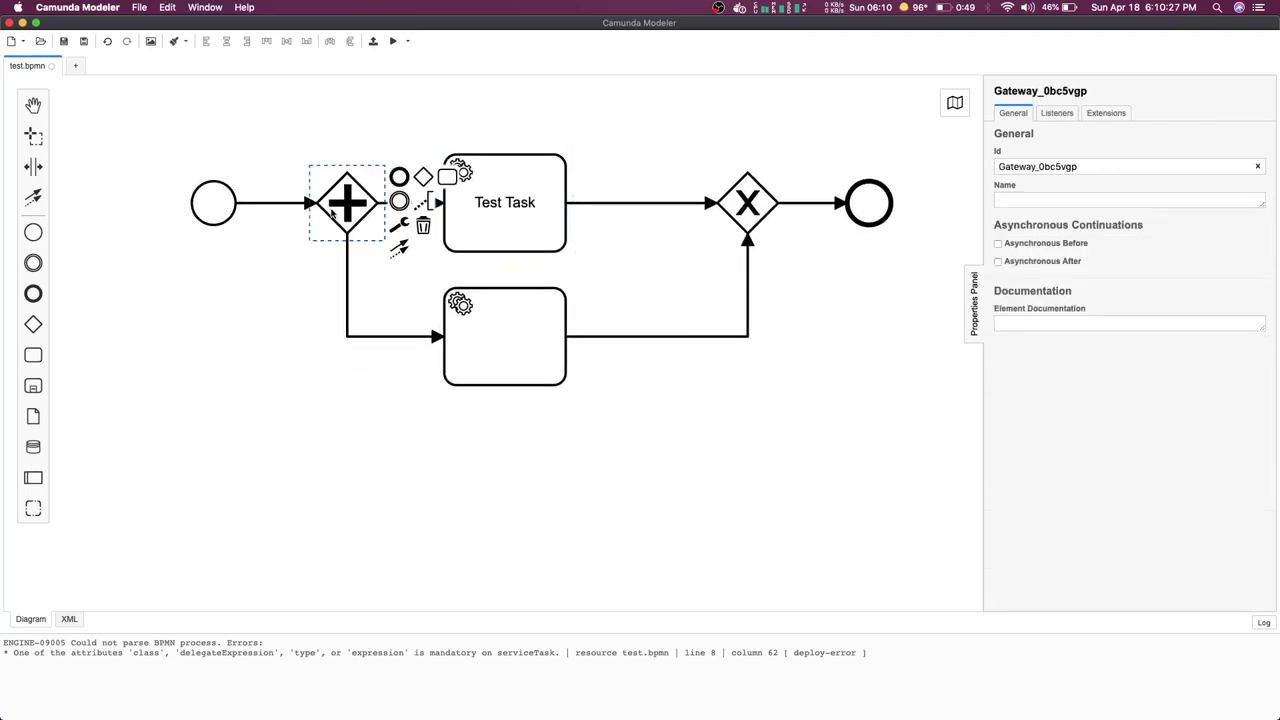
{"action": "left_click_drag", "start_coordinate": [399, 249], "coordinate": [365, 222]}
{"action": "left_click", "coordinate": [366, 222]}
{"action": "key", "text": "ctrl+z"}
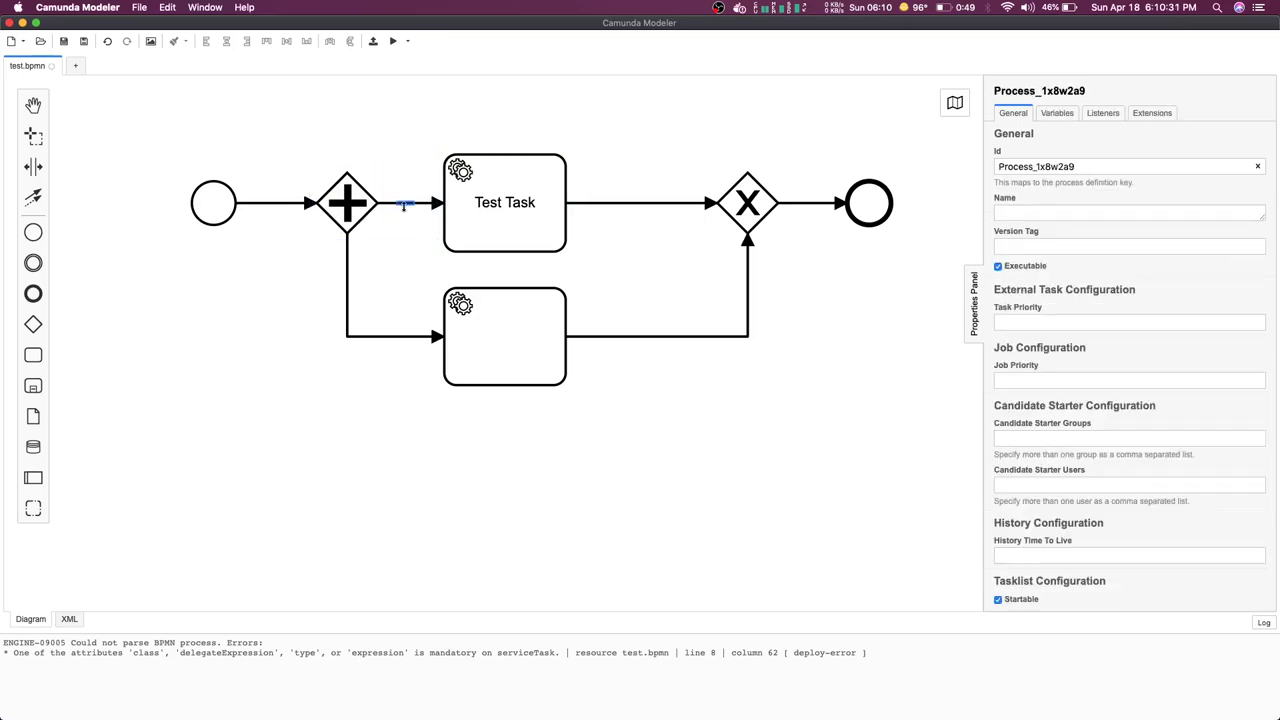
- Append a third task to the parallel gateway below the other two and connect it to the exclusive gateway before the end event
{"action": "left_click", "coordinate": [368, 224]}
{"action": "left_click", "coordinate": [447, 178]}
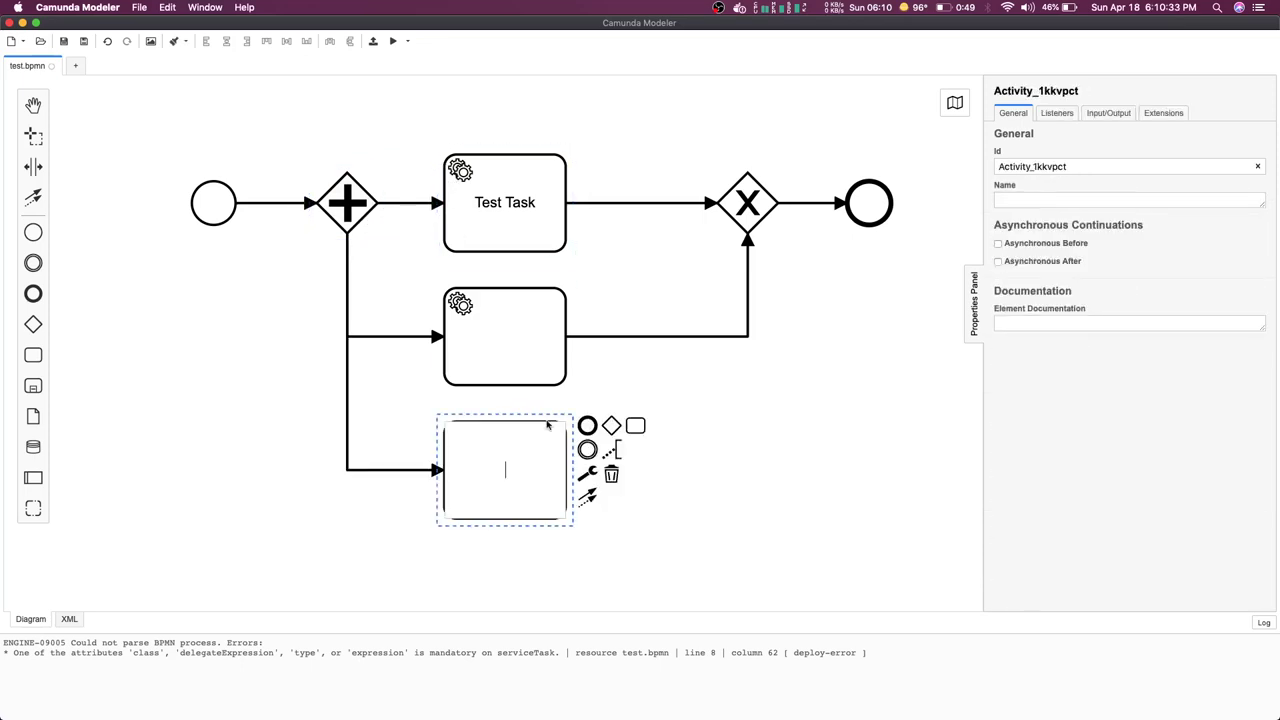
{"action": "left_click_drag", "start_coordinate": [587, 497], "coordinate": [746, 222]}
{"action": "left_click", "coordinate": [790, 316]}
- Change the lowest task after the parallel gateway to a Service Task
{"action": "left_click", "coordinate": [527, 441]}
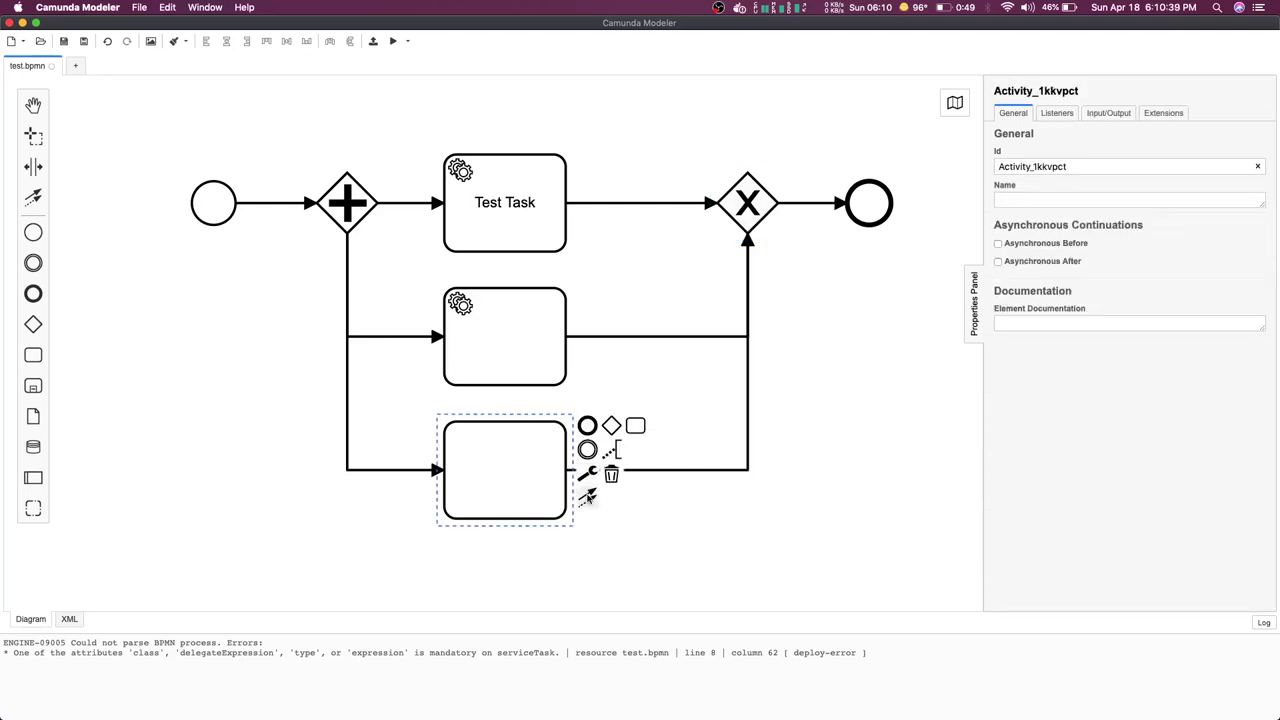
{"action": "left_click_drag", "start_coordinate": [587, 497], "coordinate": [588, 471]}
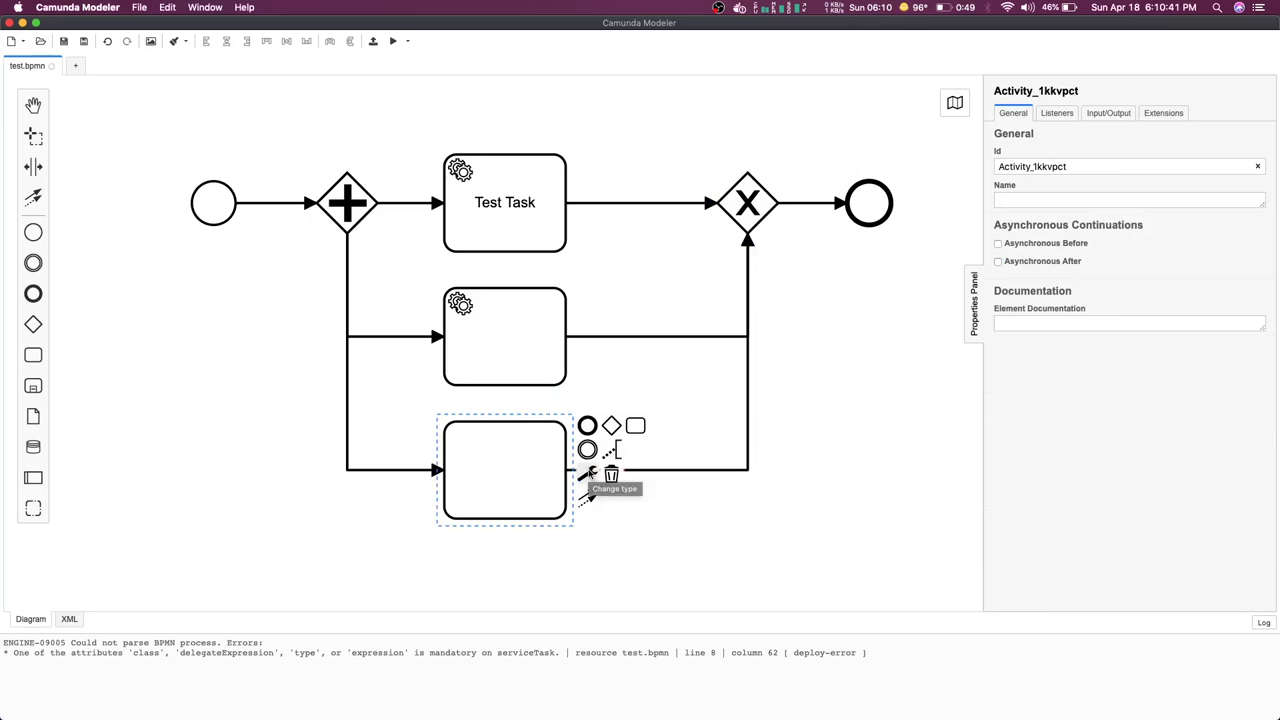
{"action": "left_click", "coordinate": [588, 472]}
{"action": "left_click", "coordinate": [633, 470]}
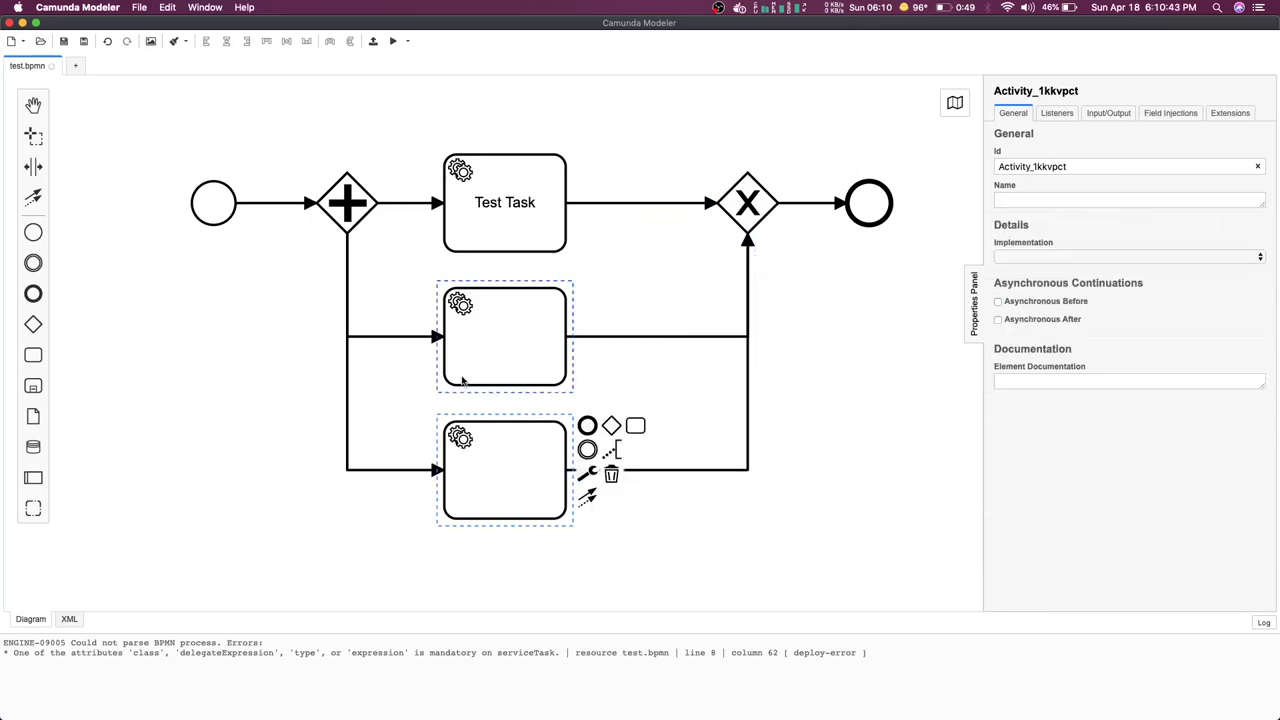
- Name the middle service task Task1 and the lowest service task Task2
{"action": "double_click", "coordinate": [492, 340]}
{"action": "type", "text": "Task1"}
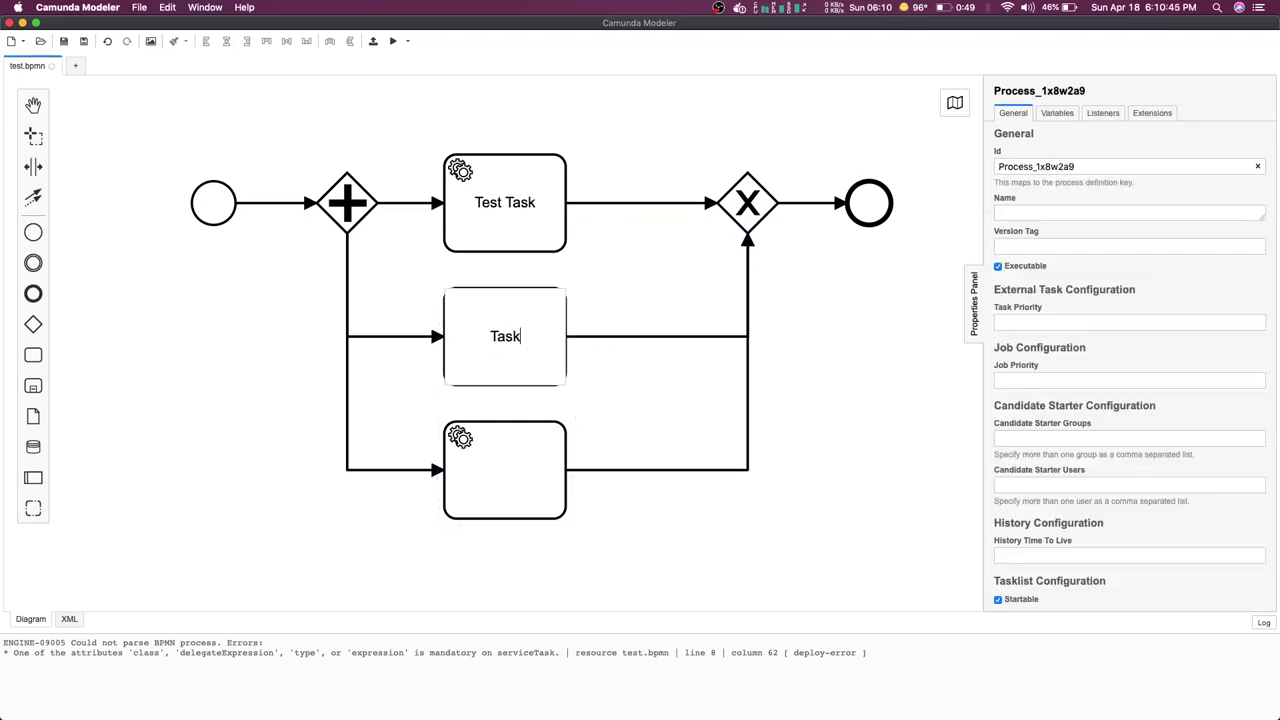
{"action": "left_click", "coordinate": [485, 442]}
{"action": "double_click", "coordinate": [482, 457]}
{"action": "type", "text": "Task2"}
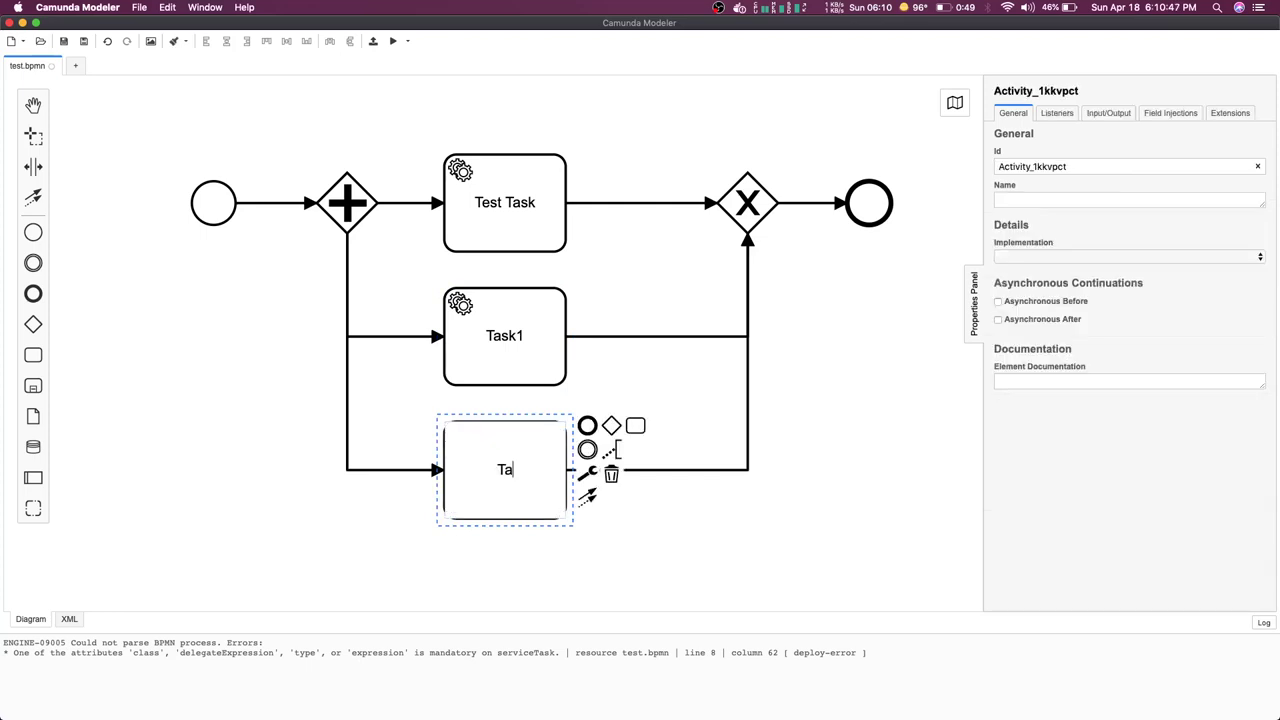
{"action": "left_click", "coordinate": [672, 537]}
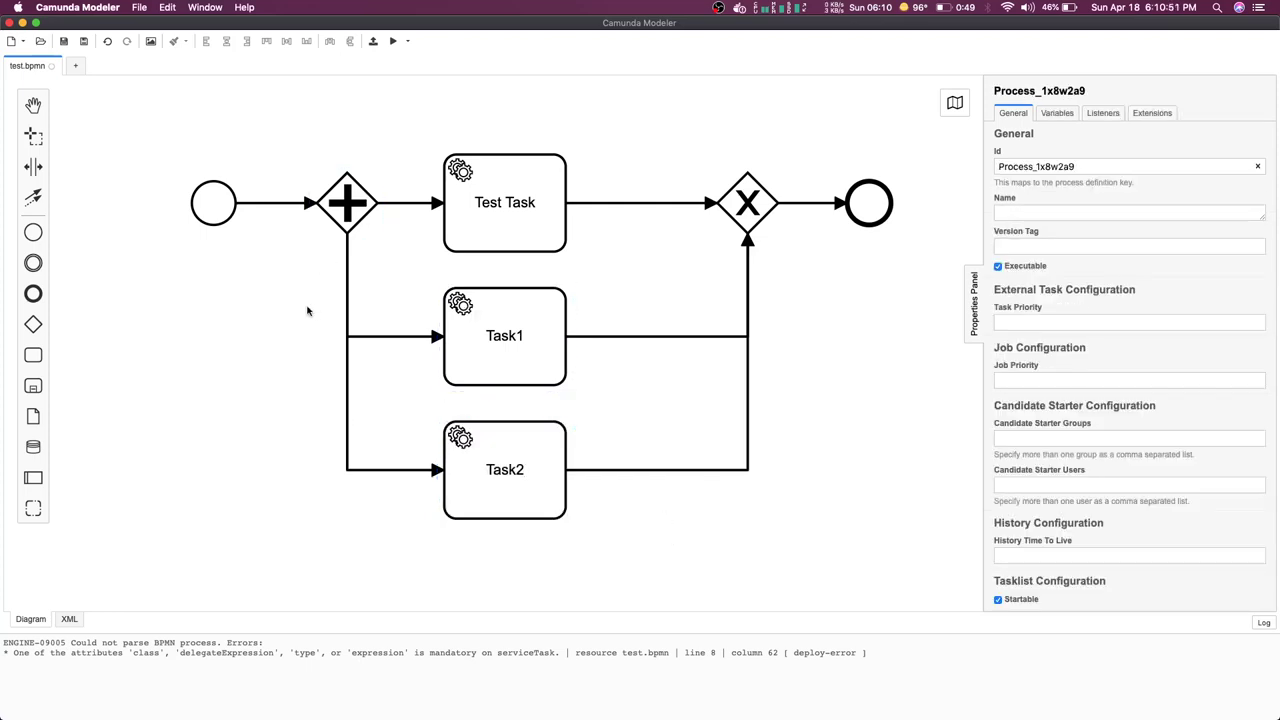
- Move the start event further left and insert an exclusive gateway between it and the parallel gateway
{"action": "scroll", "coordinate": [307, 311], "scroll_direction": "left", "scroll_amount": 3}
{"action": "left_click_drag", "start_coordinate": [289, 211], "coordinate": [146, 213]}
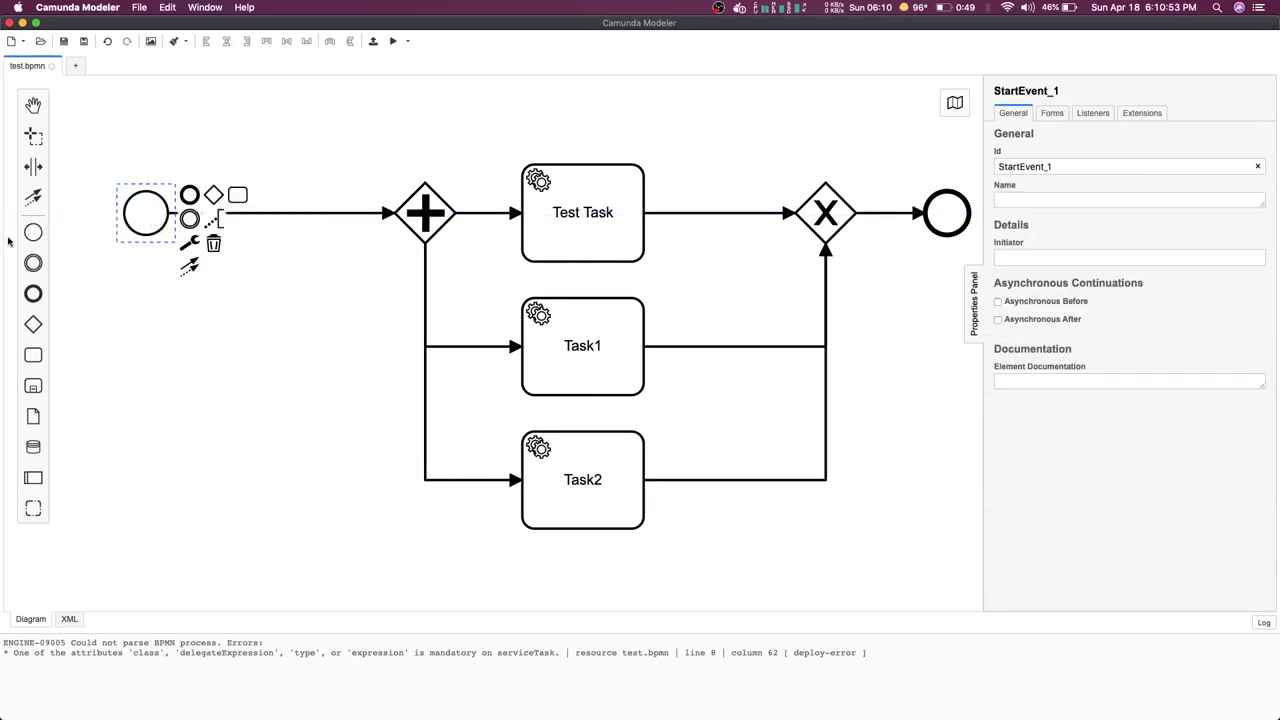
{"action": "left_click_drag", "start_coordinate": [35, 336], "coordinate": [289, 220]}
{"action": "left_click", "coordinate": [297, 347]}
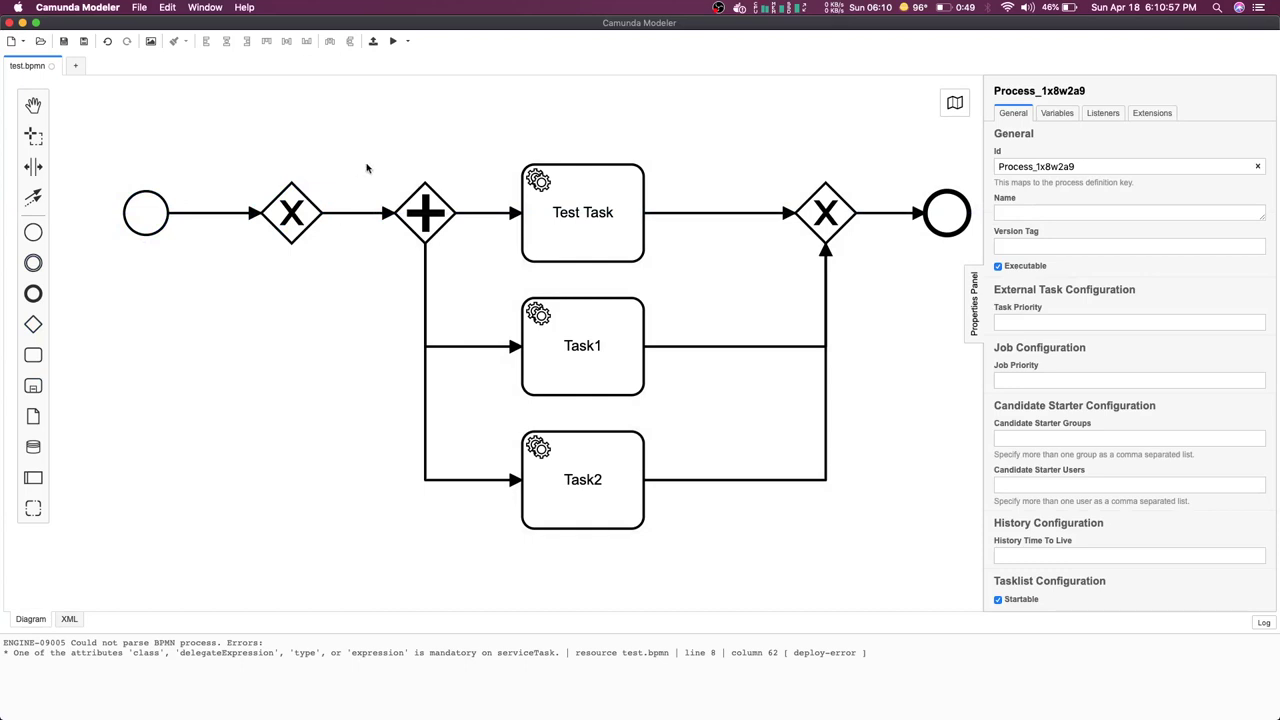
- Set the condition type of the flow from the first exclusive gateway to the parallel gateway to Expression
{"action": "left_click", "coordinate": [355, 212]}
{"action": "left_click", "coordinate": [1040, 257]}
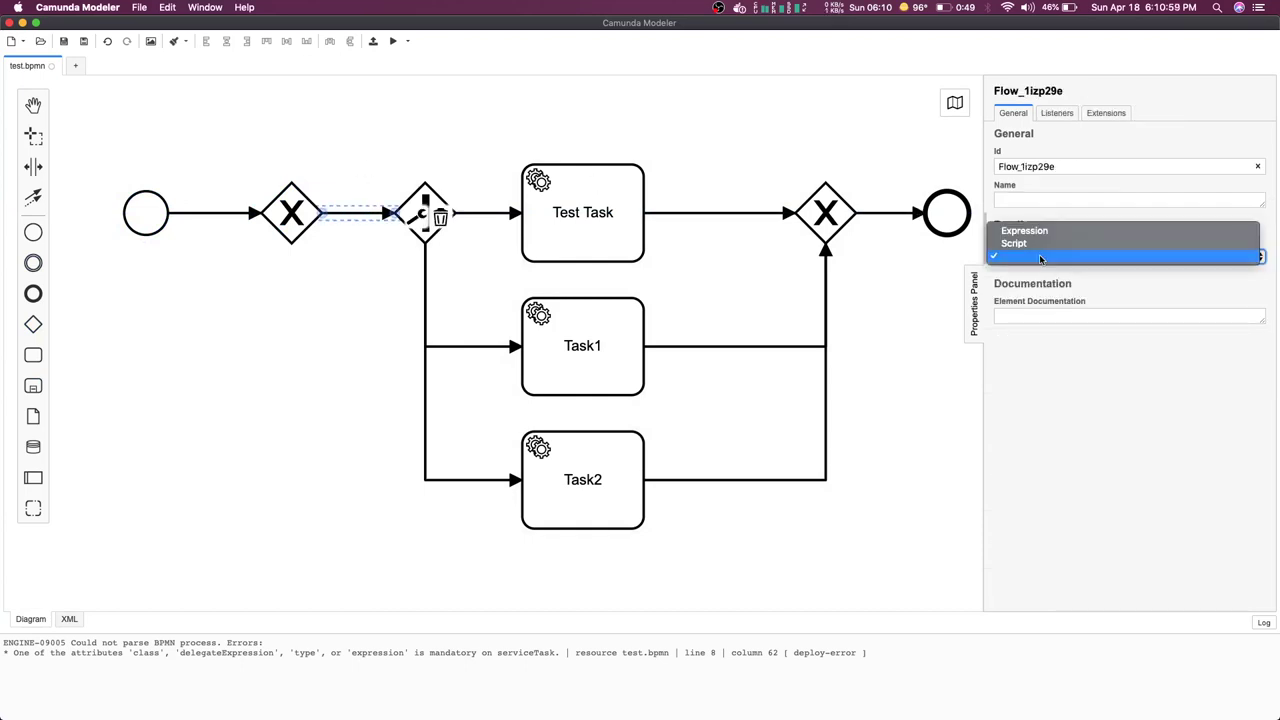
{"action": "left_click", "coordinate": [1029, 243]}
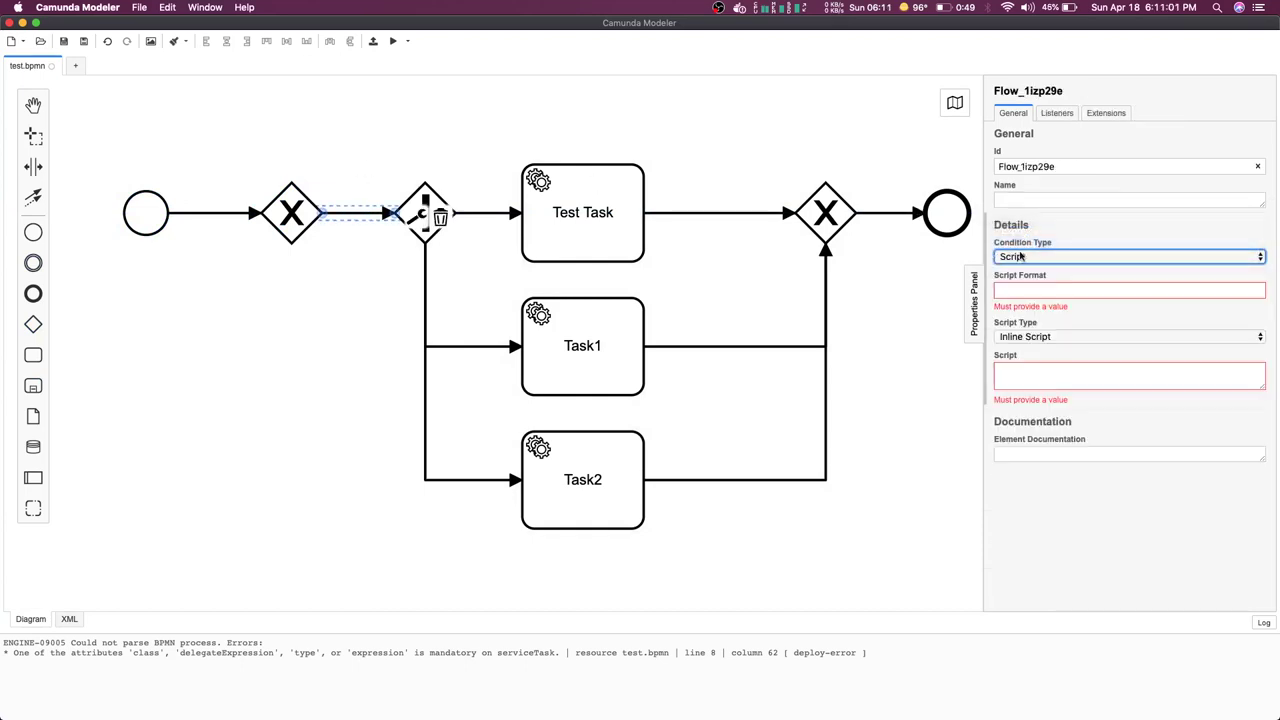
{"action": "left_click", "coordinate": [1020, 257]}
{"action": "left_click", "coordinate": [1025, 243]}
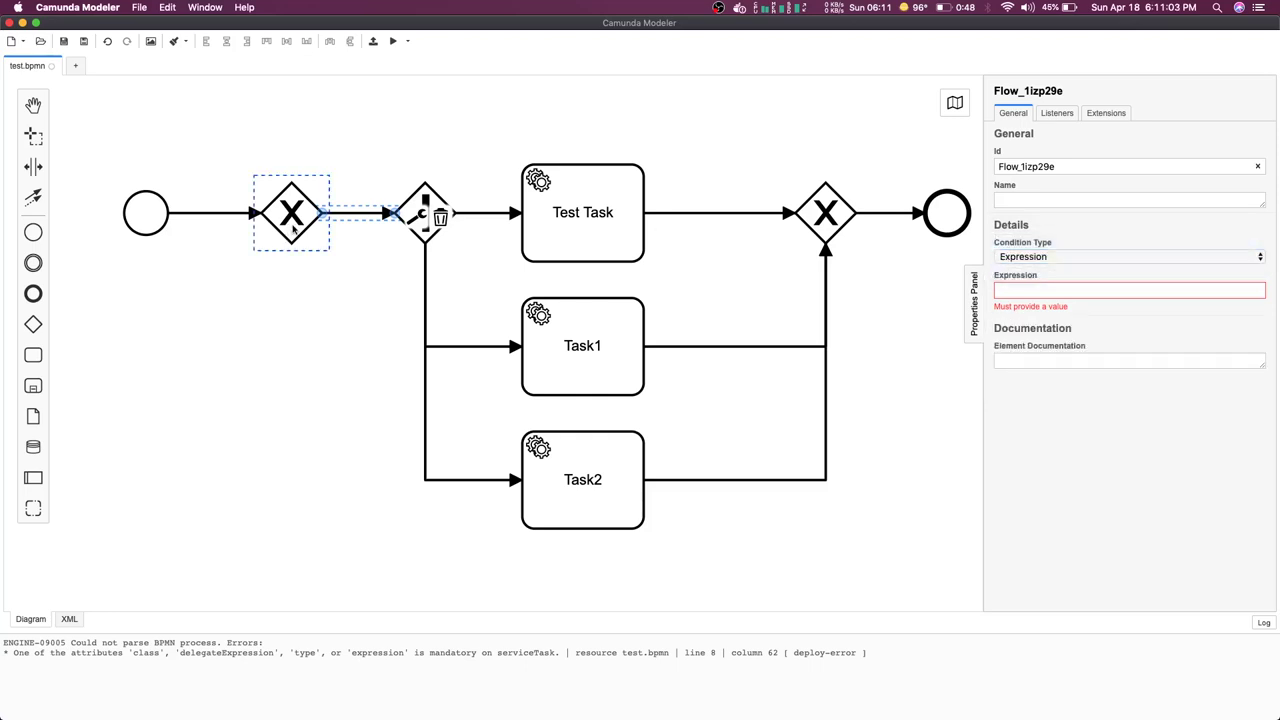
- Append a task to the first exclusive gateway and place it directly beneath the gateway, clear of Task1
{"action": "left_click", "coordinate": [293, 229]}
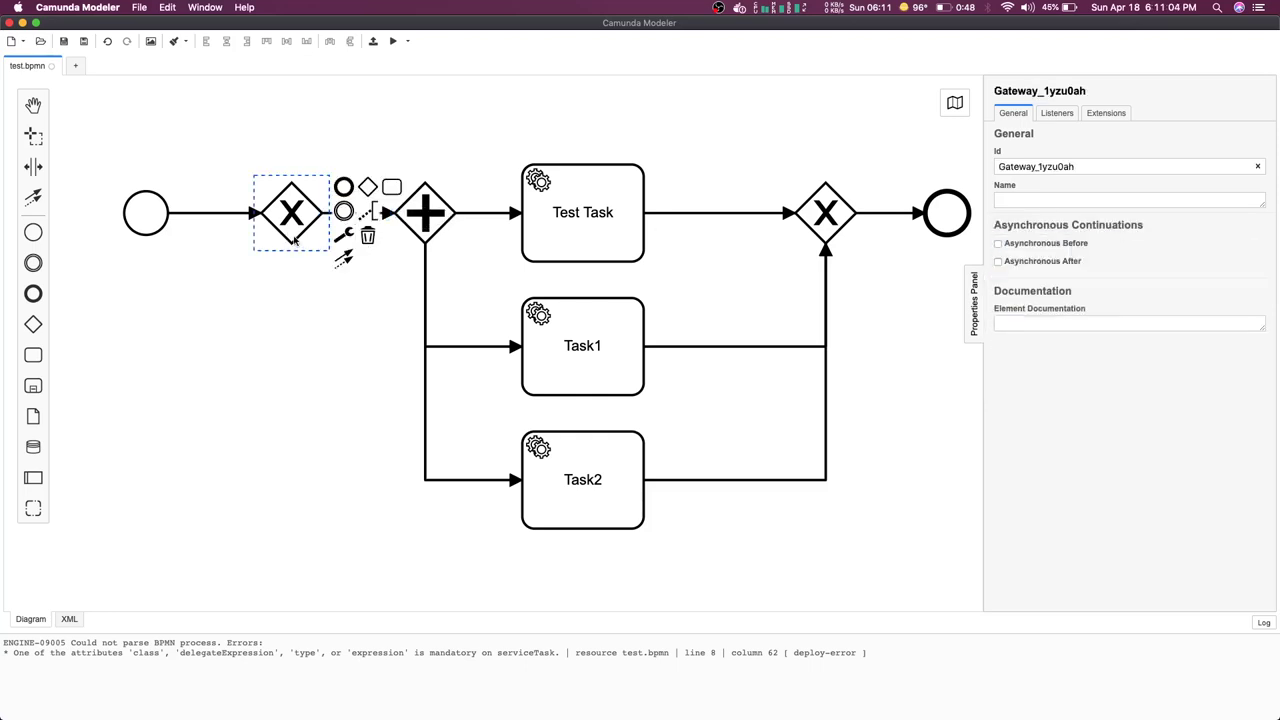
{"action": "left_click", "coordinate": [393, 187]}
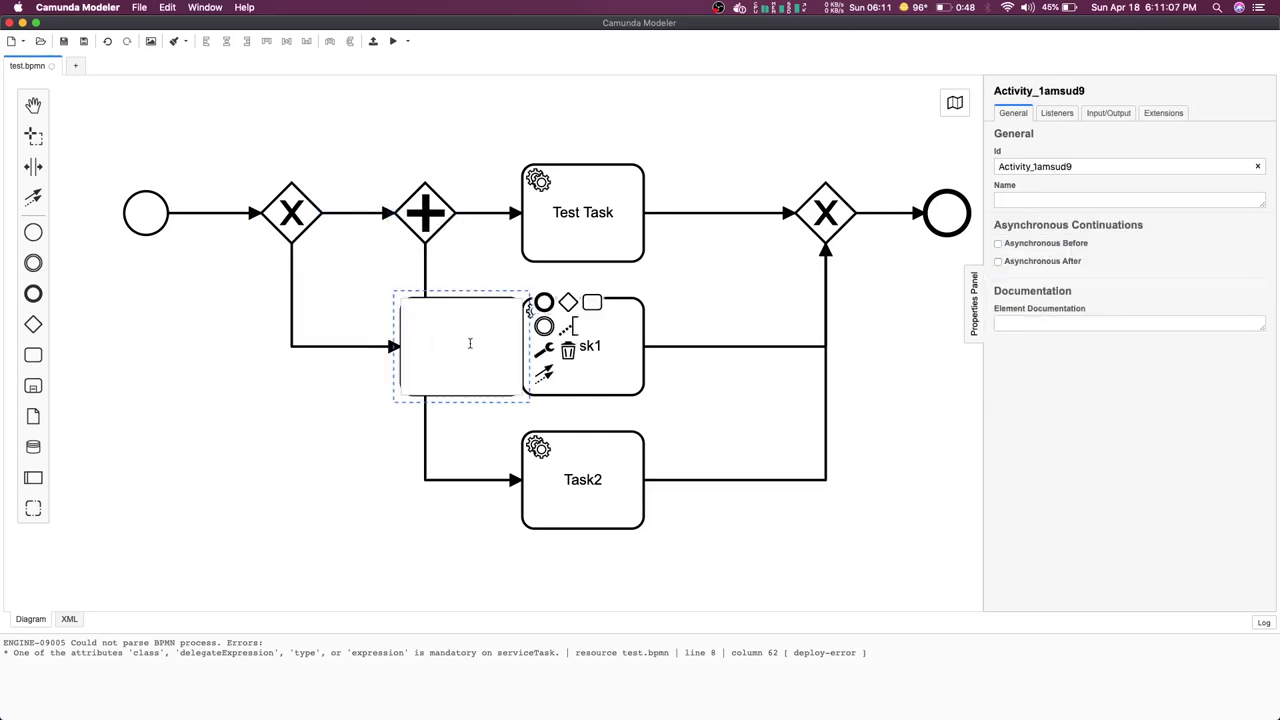
{"action": "left_click", "coordinate": [323, 470]}
{"action": "scroll", "coordinate": [320, 466], "scroll_direction": "down", "scroll_amount": 1}
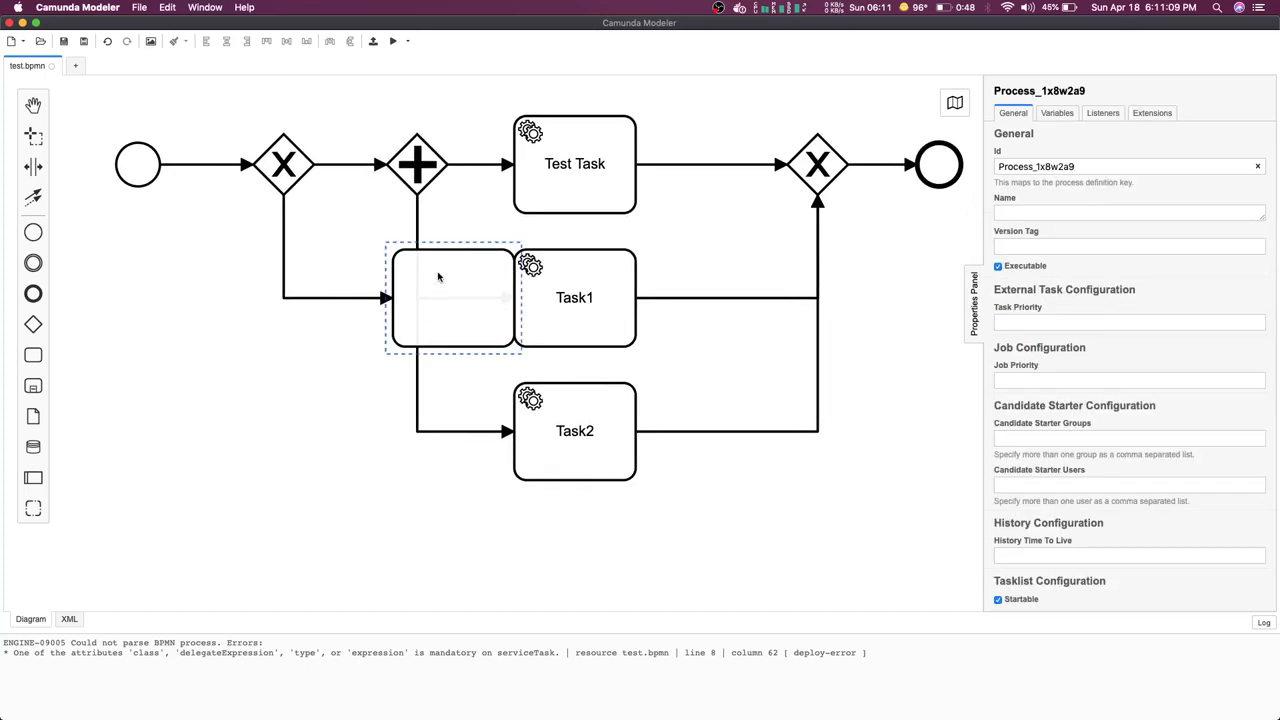
{"action": "left_click_drag", "start_coordinate": [434, 277], "coordinate": [280, 424]}
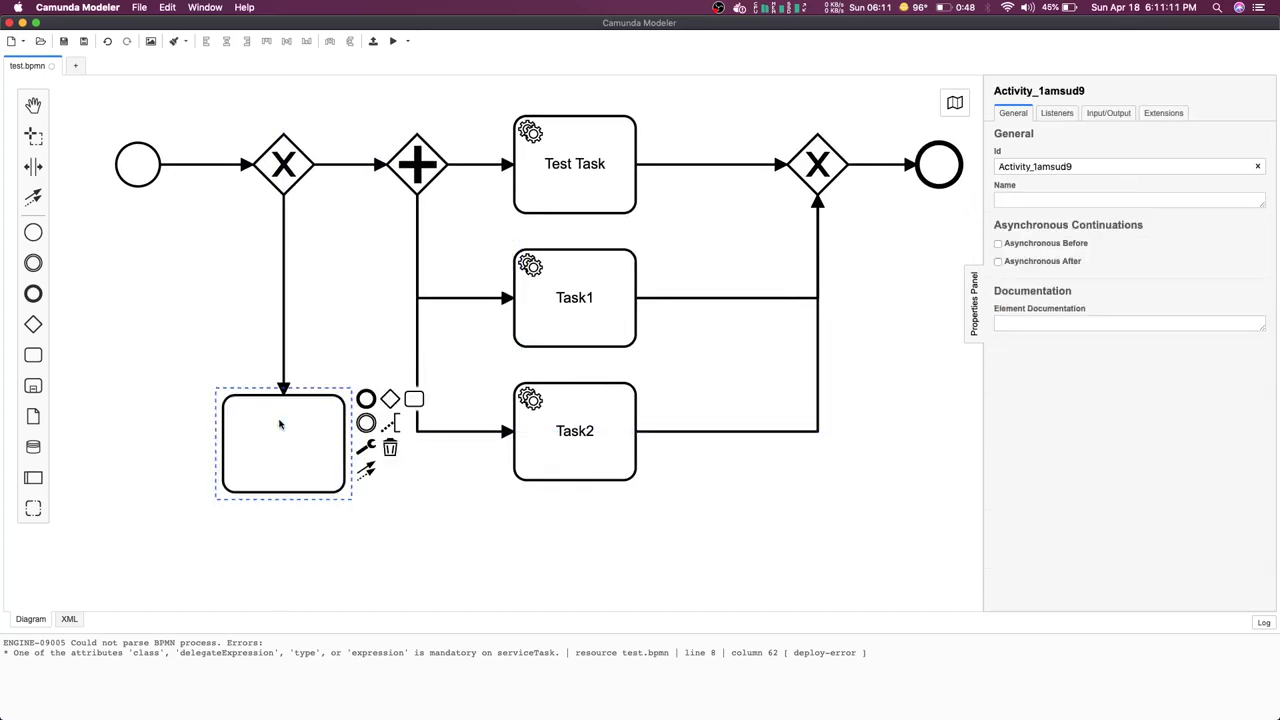
- Append an end event to the new unnamed task, then position both in a straight row below Task2
{"action": "left_click", "coordinate": [366, 423]}
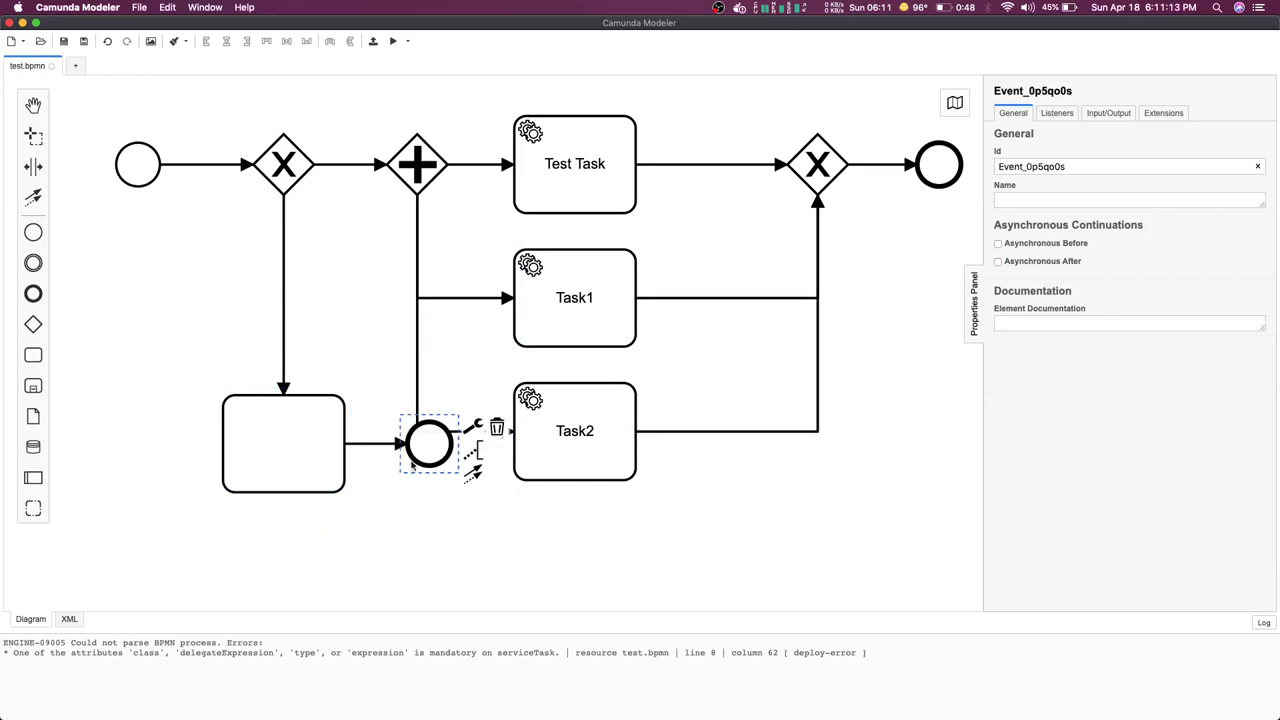
{"action": "left_click_drag", "start_coordinate": [455, 443], "coordinate": [864, 549]}
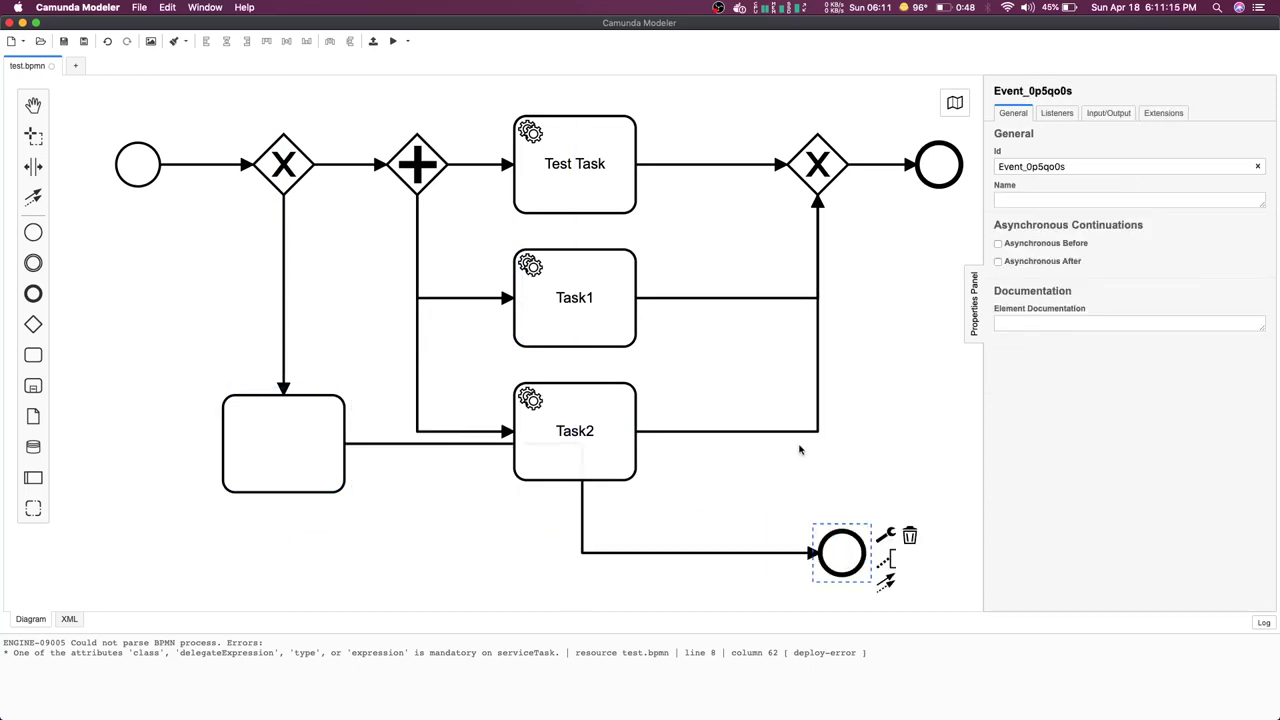
{"action": "scroll", "coordinate": [700, 435], "scroll_direction": "down", "scroll_amount": 1}
{"action": "left_click_drag", "start_coordinate": [302, 421], "coordinate": [290, 518]}
{"action": "left_click", "coordinate": [336, 278]}
{"action": "scroll", "coordinate": [337, 277], "scroll_direction": "up", "scroll_amount": 2}
{"action": "scroll", "coordinate": [337, 277], "scroll_direction": "right", "scroll_amount": 3}
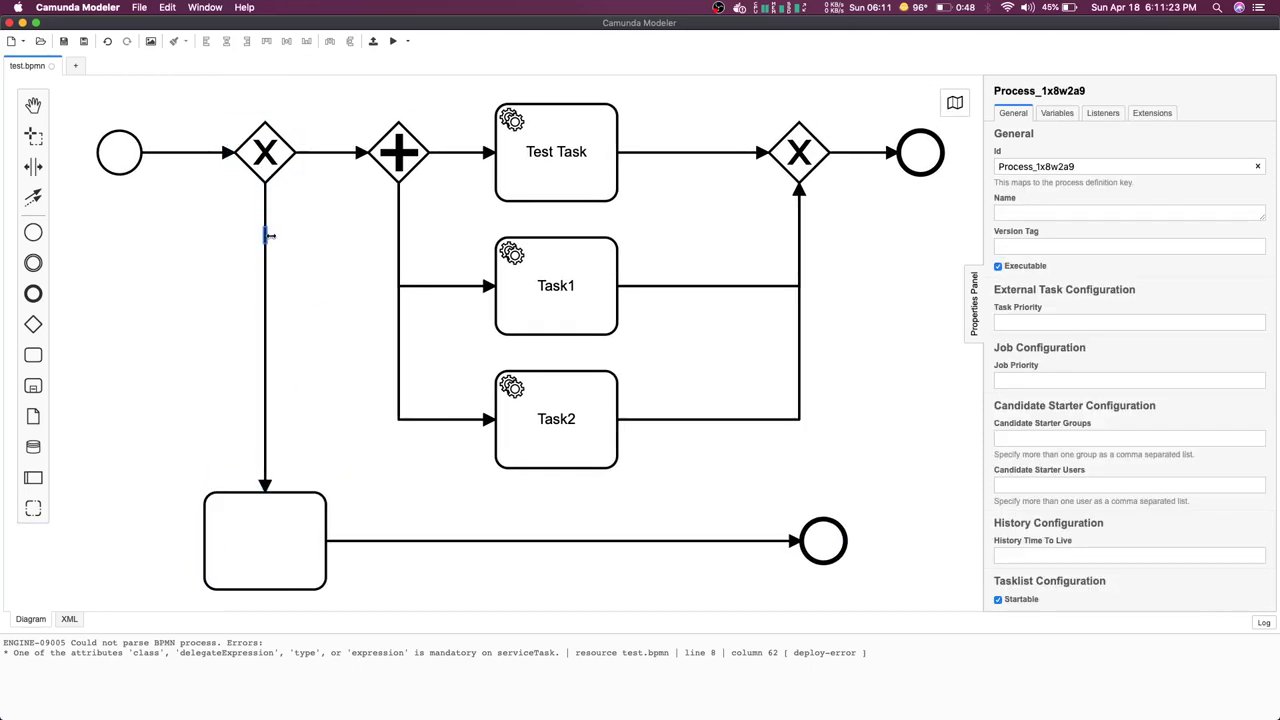
- Give the flow from the first exclusive gateway down to the unnamed task an Expression condition of {test === 'hello'}
{"action": "left_click", "coordinate": [266, 235]}
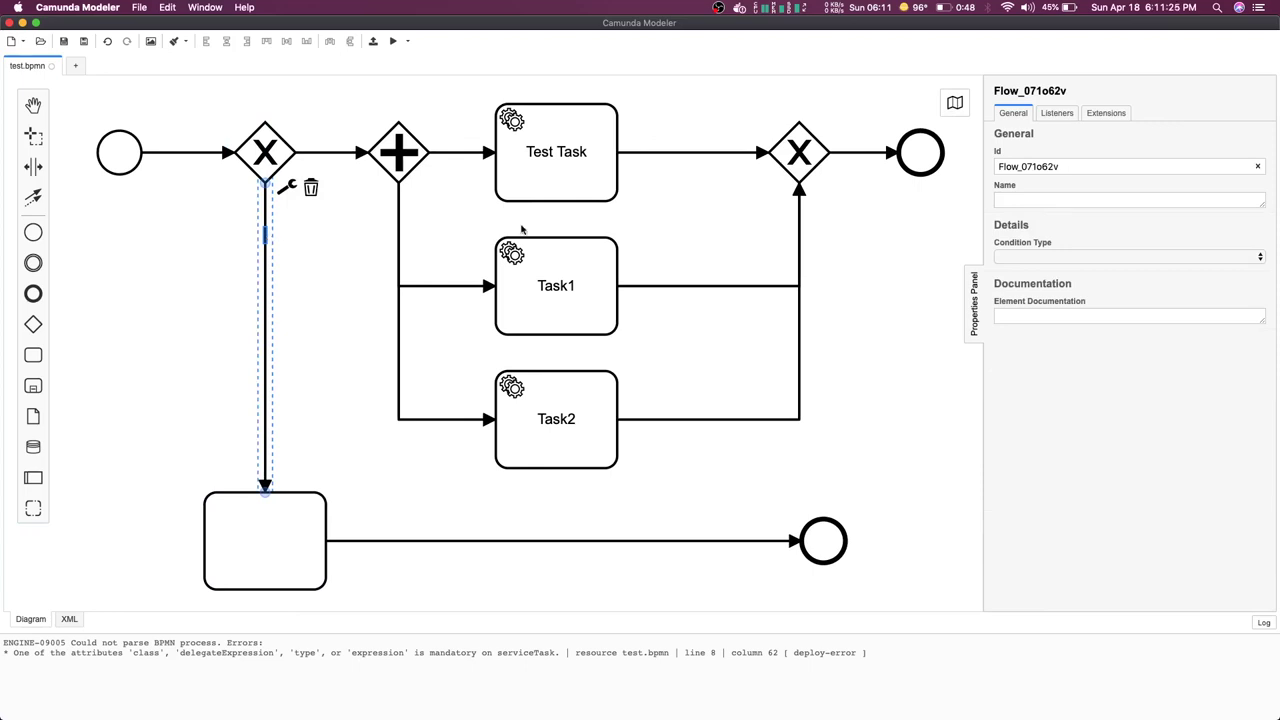
{"action": "left_click", "coordinate": [1033, 260]}
{"action": "left_click", "coordinate": [1024, 231]}
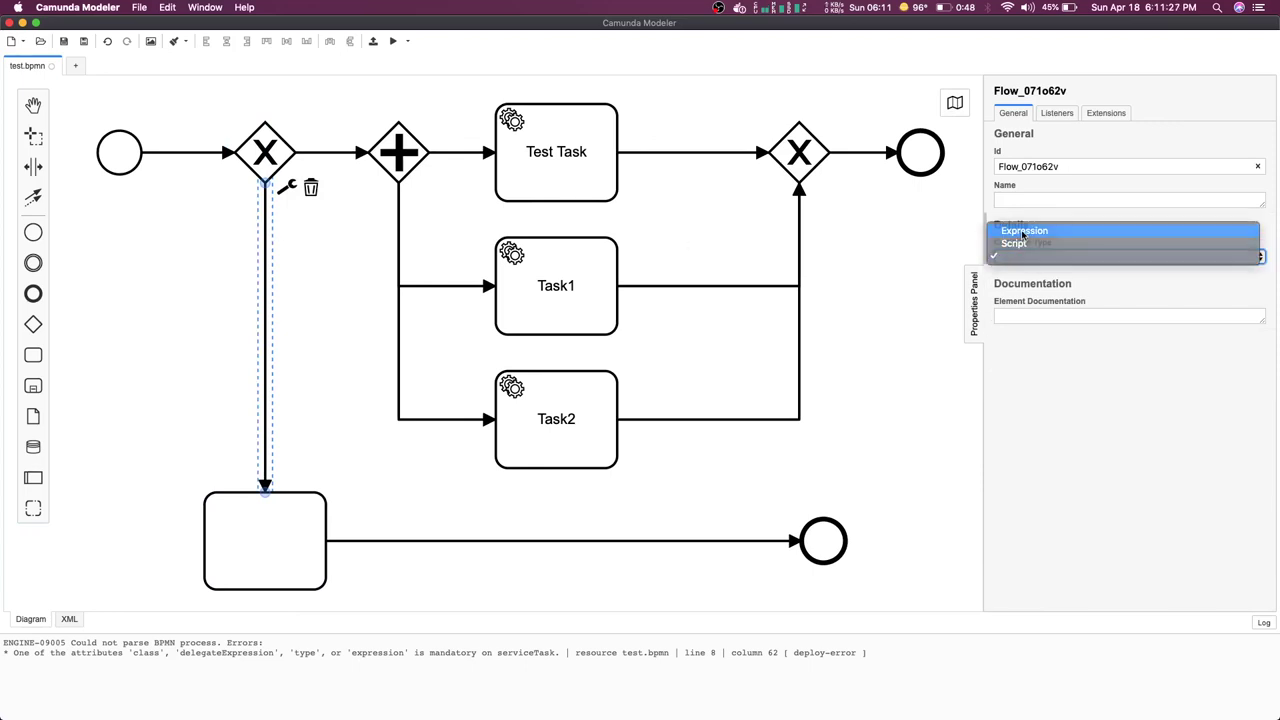
{"action": "left_click", "coordinate": [1012, 291]}
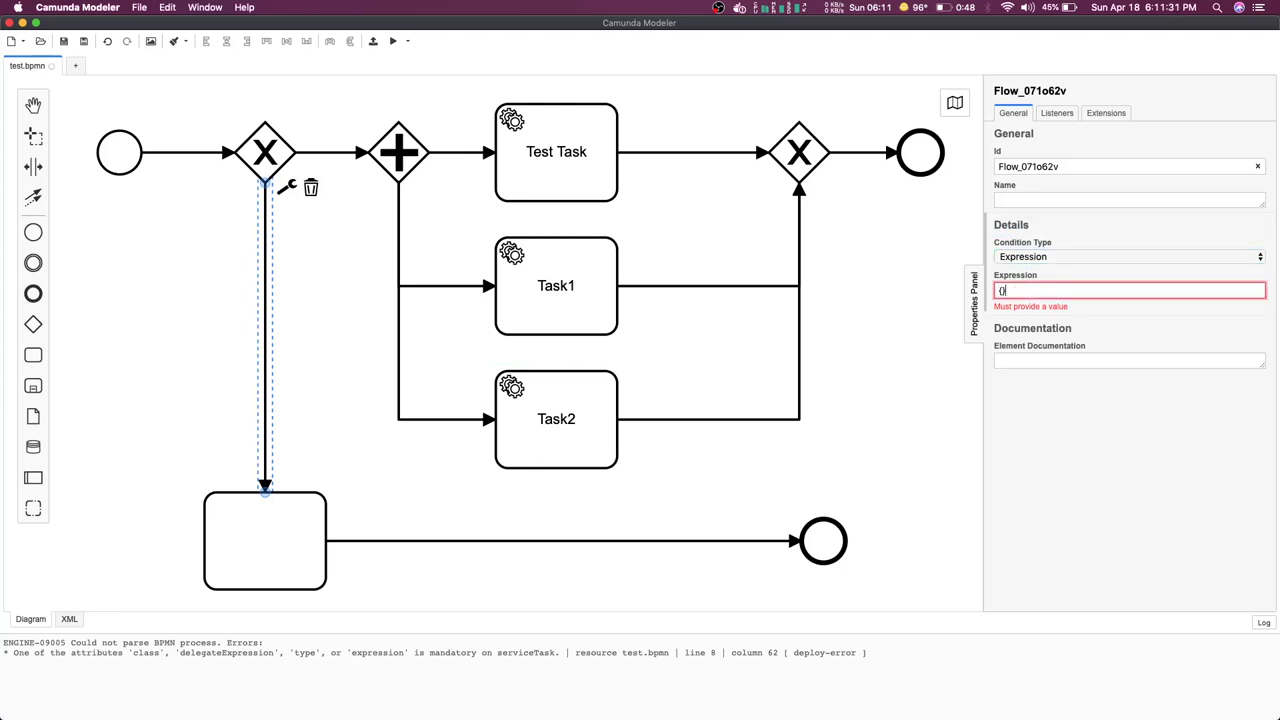
{"action": "key", "text": "Left"}
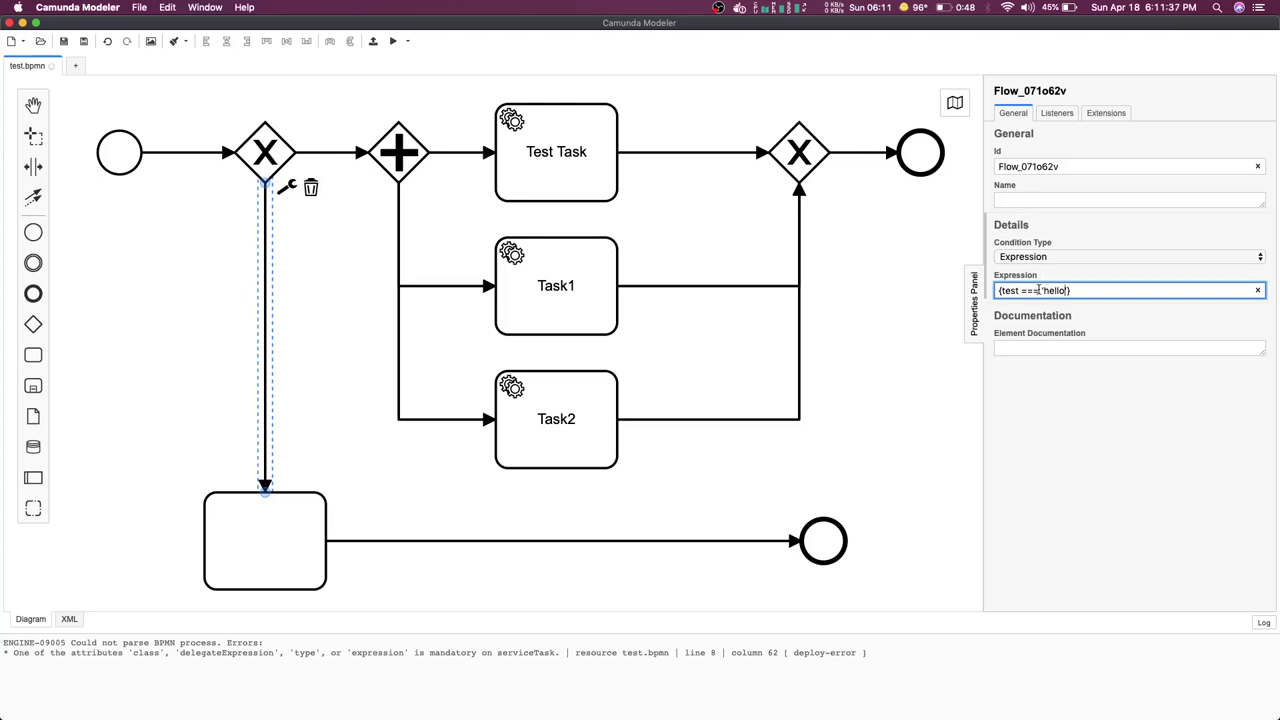
- Correct the expression on the flow from the first exclusive gateway down to the unnamed task to {test == 'hello'} and copy it
{"action": "type", "text": "'"}
{"action": "key", "text": "super+a"}
{"action": "key", "text": "super+c"}
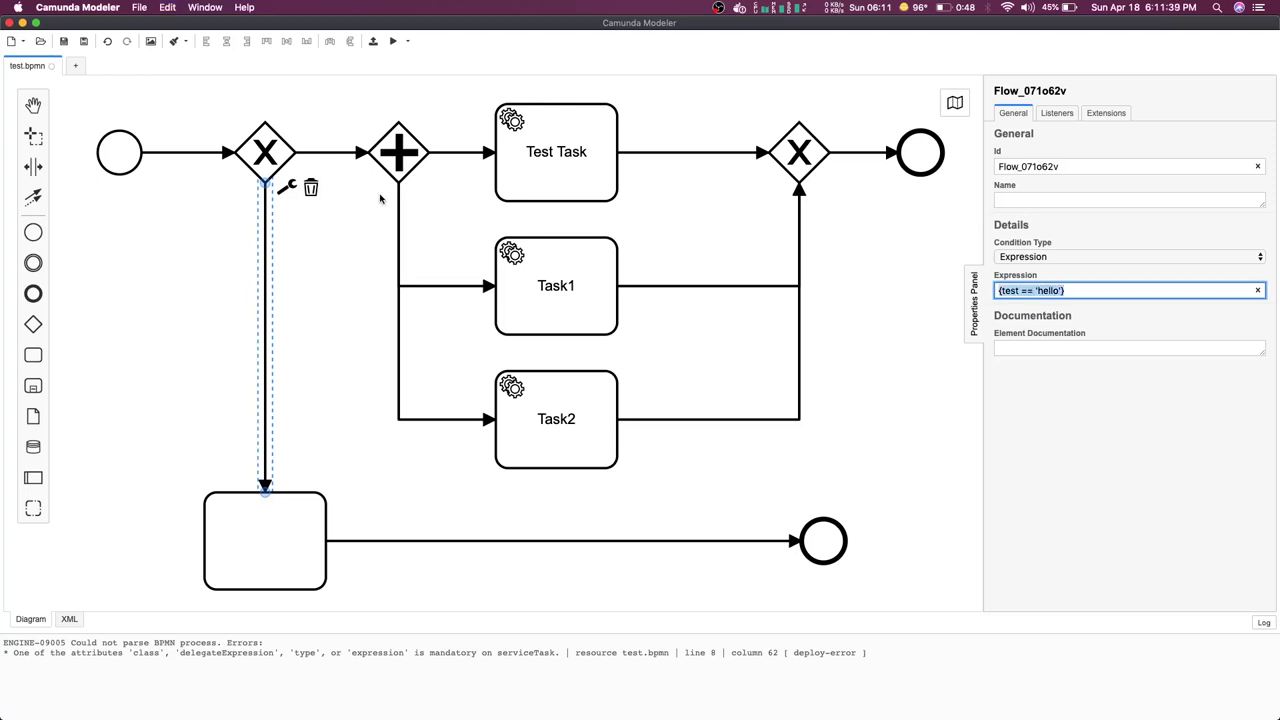
- Set the expression of the flow from the first exclusive gateway to the parallel gateway to {test == 'hello1'}
{"action": "left_click", "coordinate": [325, 152]}
{"action": "left_click", "coordinate": [1052, 290]}
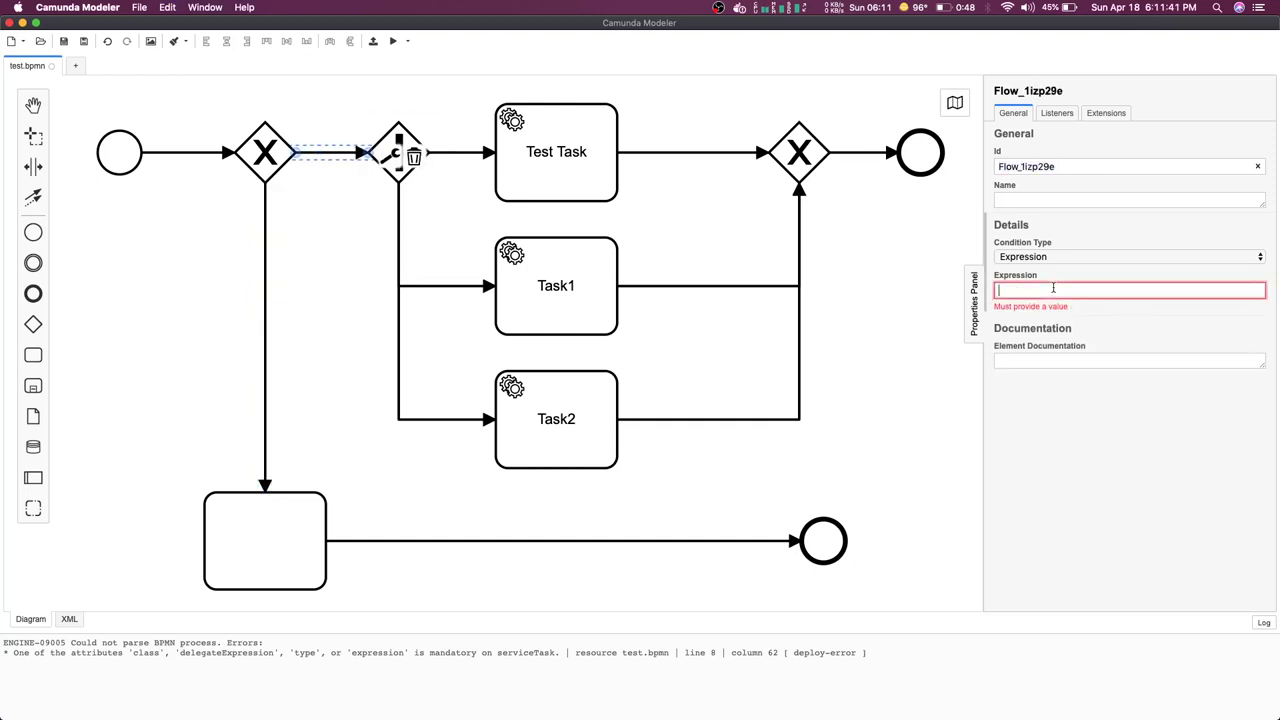
{"action": "key", "text": "super+v"}
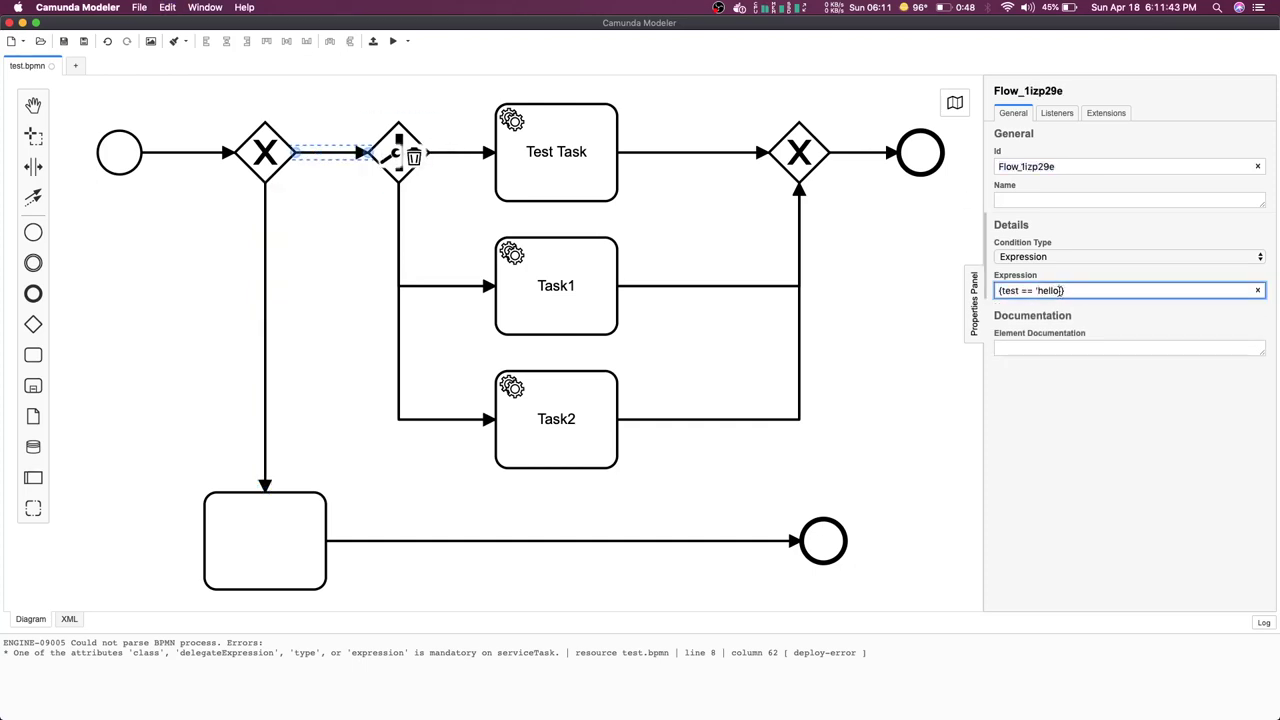
{"action": "left_click", "coordinate": [700, 345]}
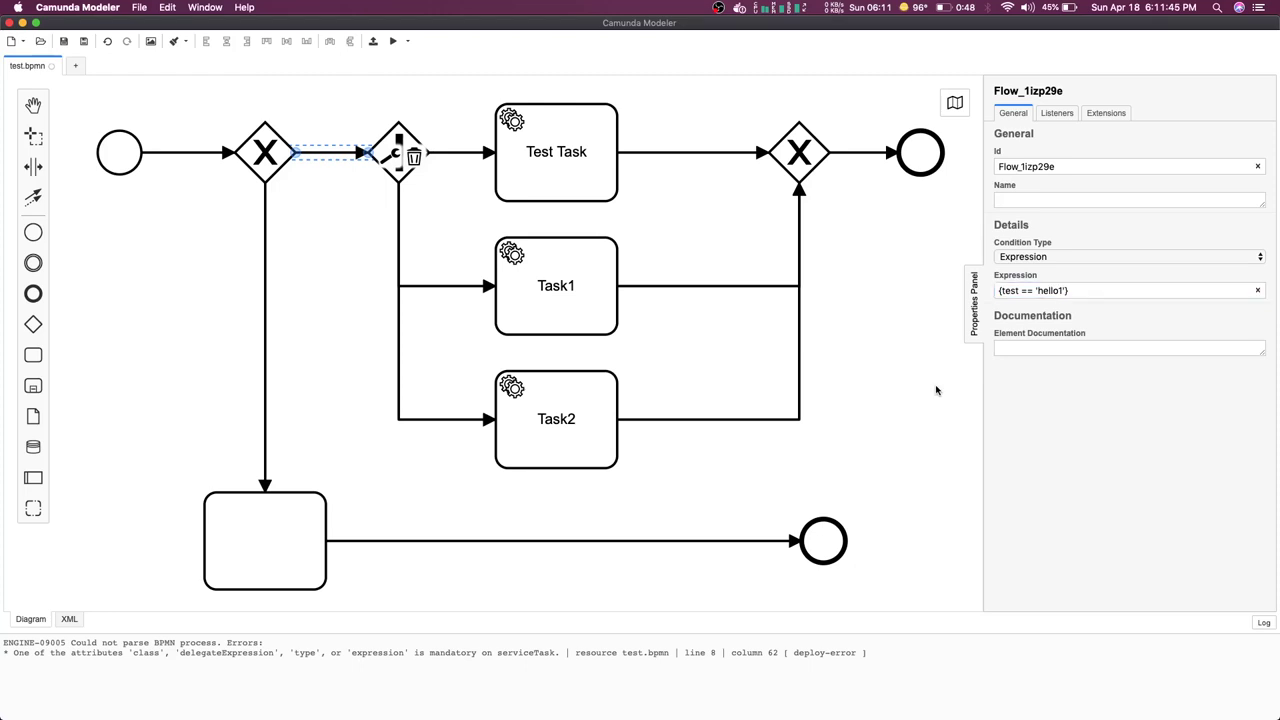
{"action": "left_click", "coordinate": [266, 242]}
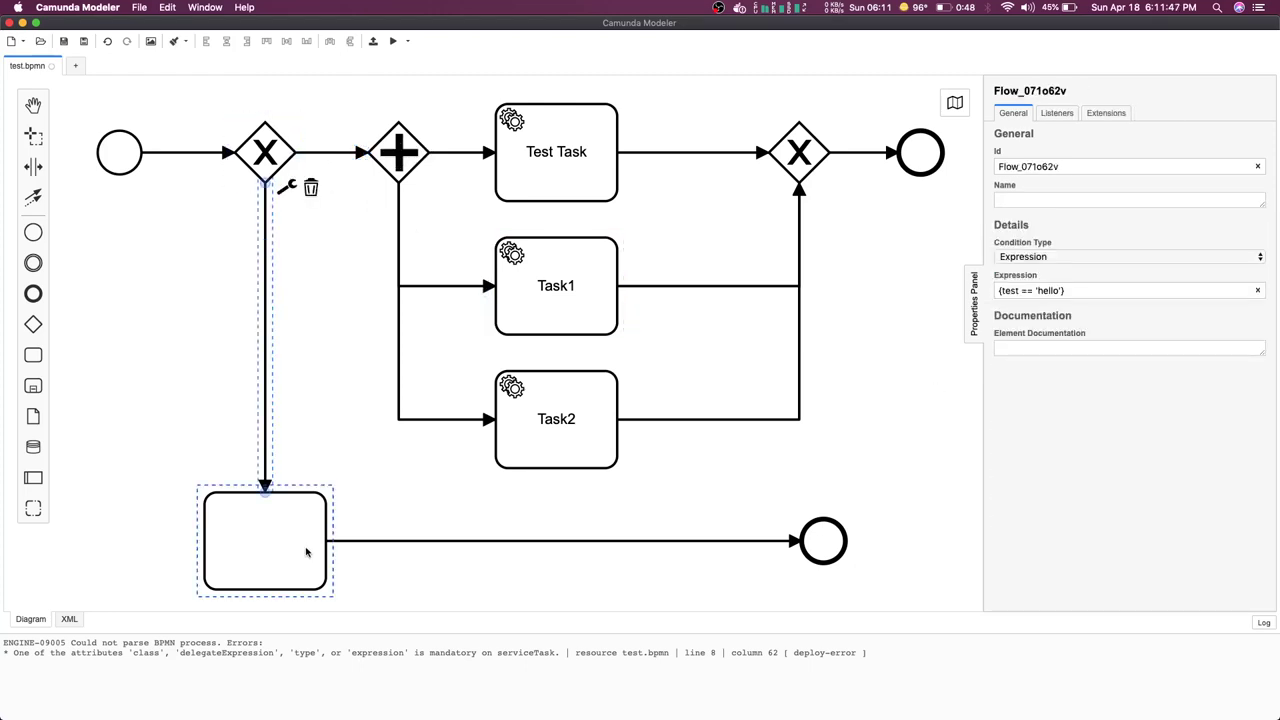
- Change the unnamed task beneath the first exclusive gateway into a collapsed sub-process
{"action": "left_click", "coordinate": [295, 540]}
{"action": "left_click", "coordinate": [346, 550]}
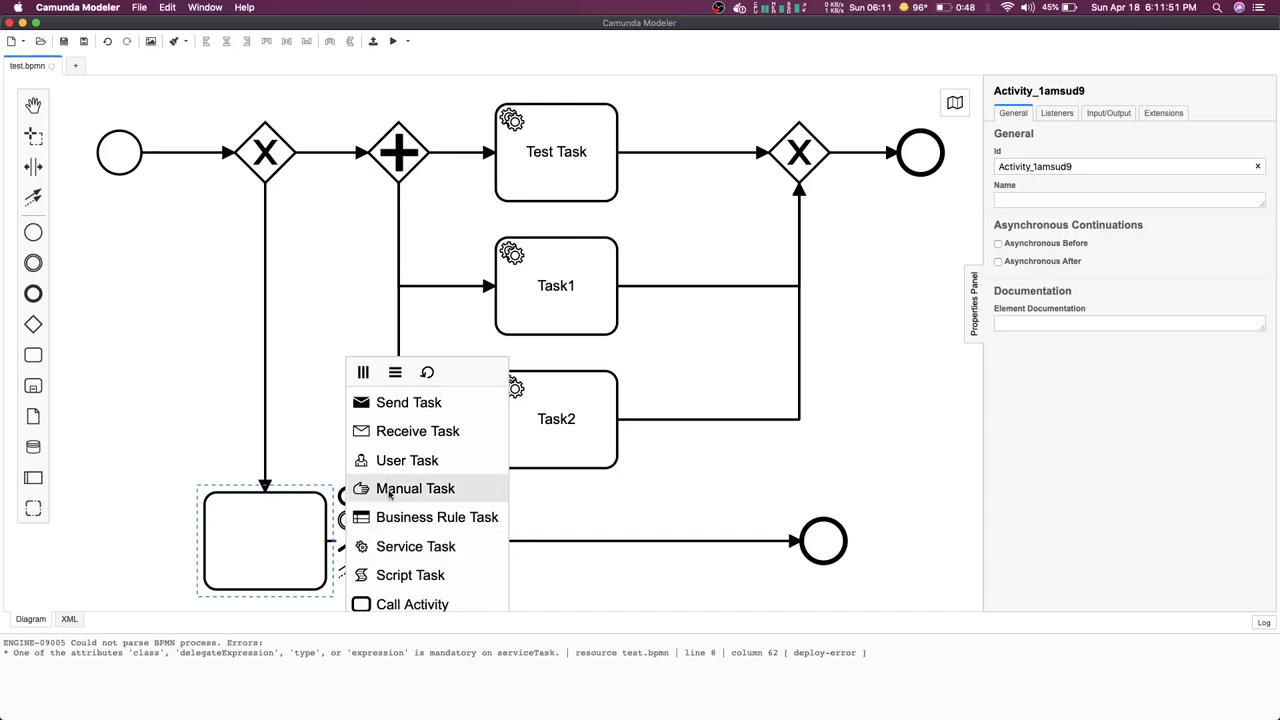
{"action": "scroll", "coordinate": [371, 486], "scroll_direction": "down", "scroll_amount": 1}
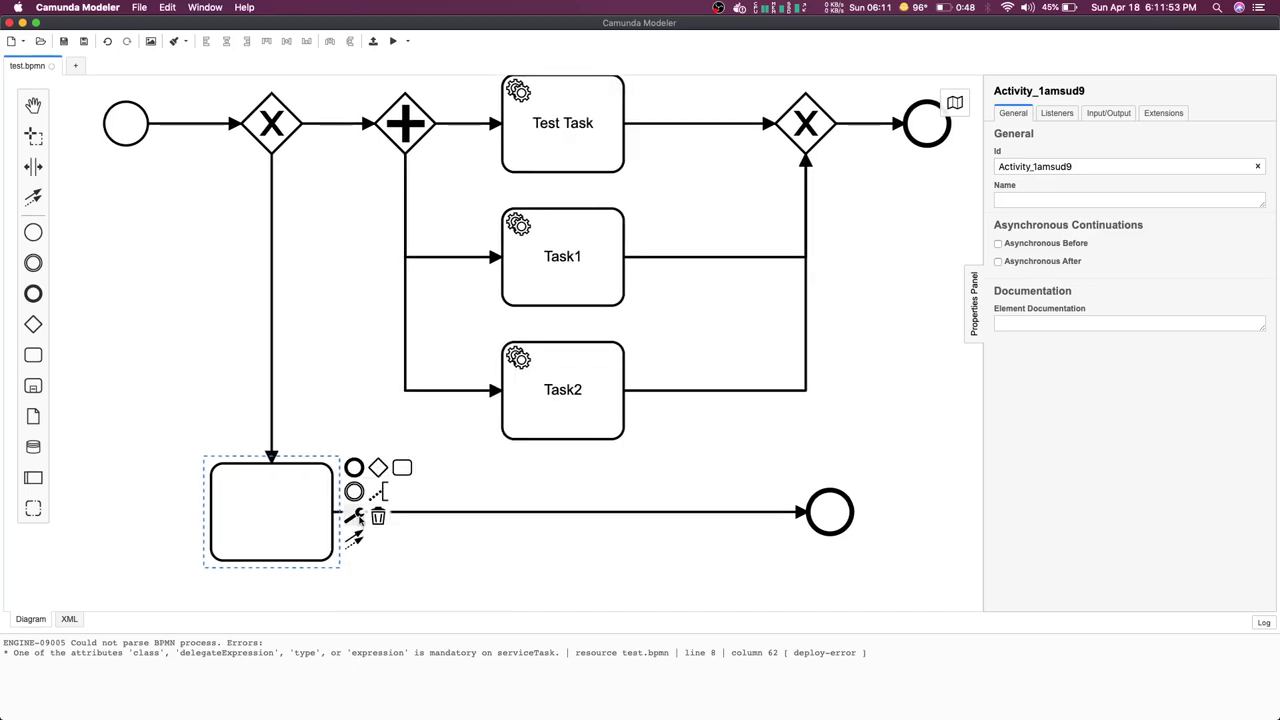
{"action": "left_click", "coordinate": [360, 518]}
{"action": "left_click", "coordinate": [405, 598]}
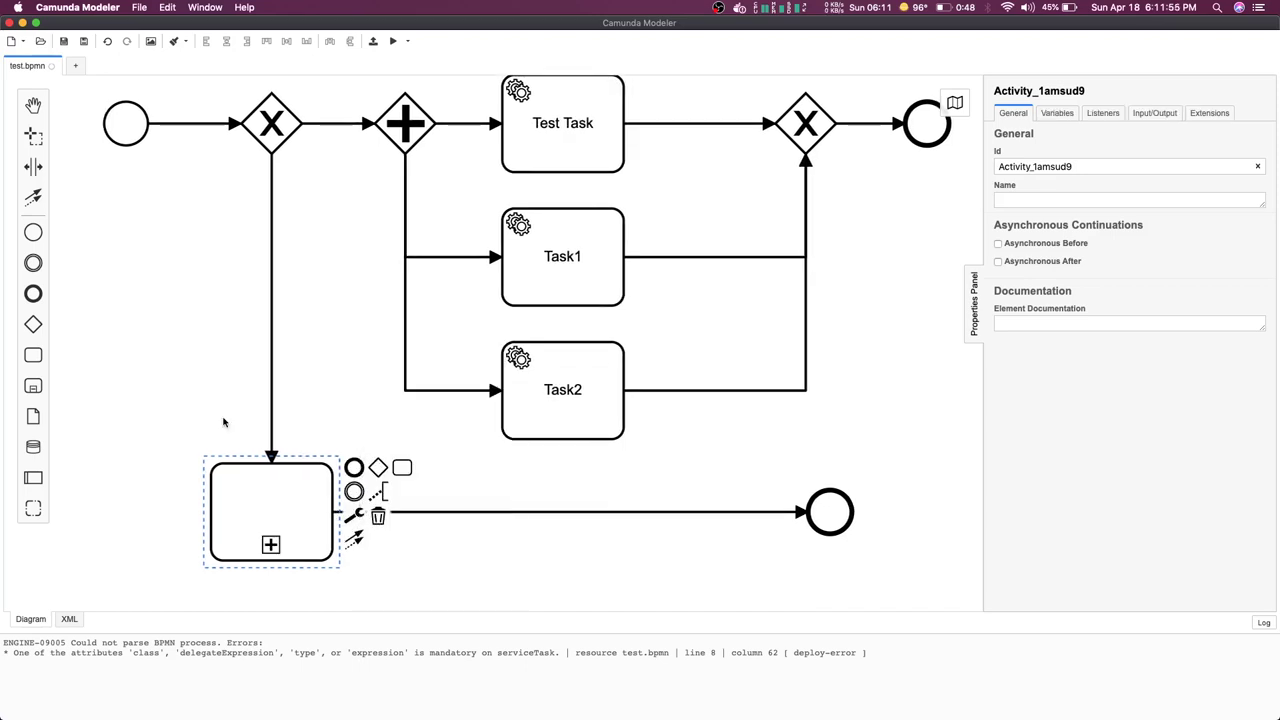
- Name the collapsed sub-process "Sun Process"
{"action": "double_click", "coordinate": [281, 495]}
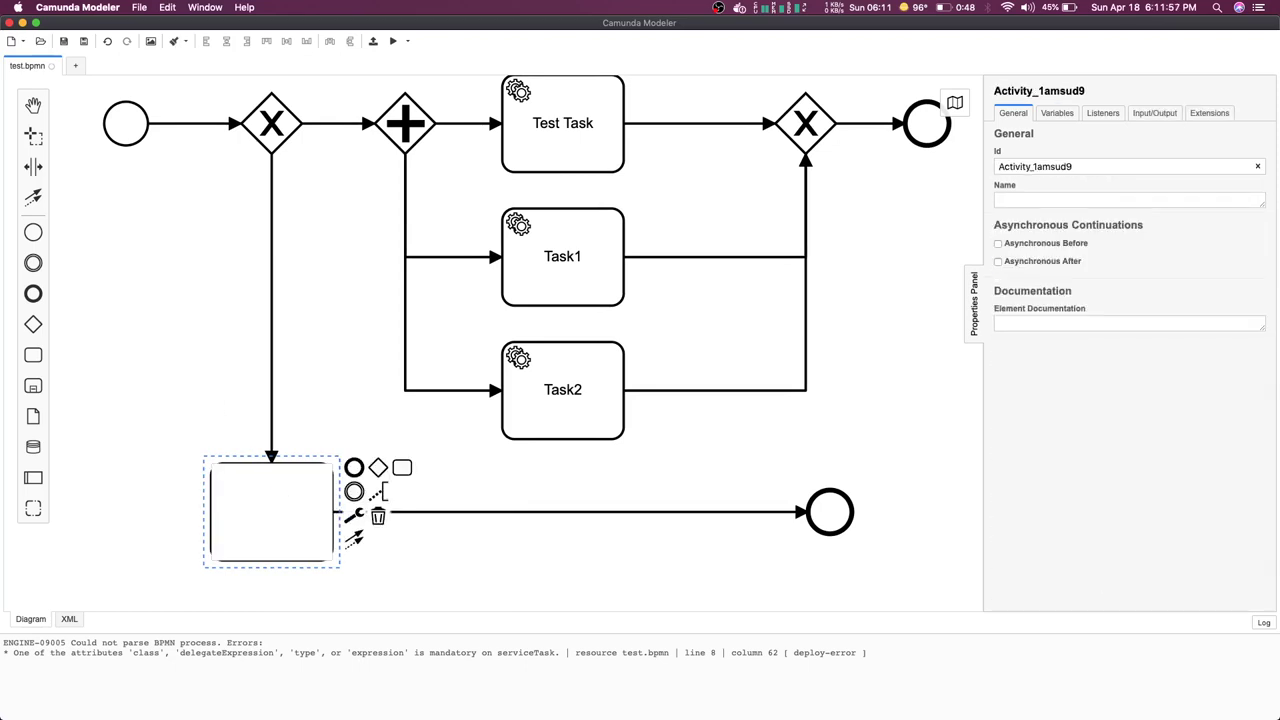
{"action": "type", "text": "Sun Process"}
{"action": "left_click", "coordinate": [348, 347]}
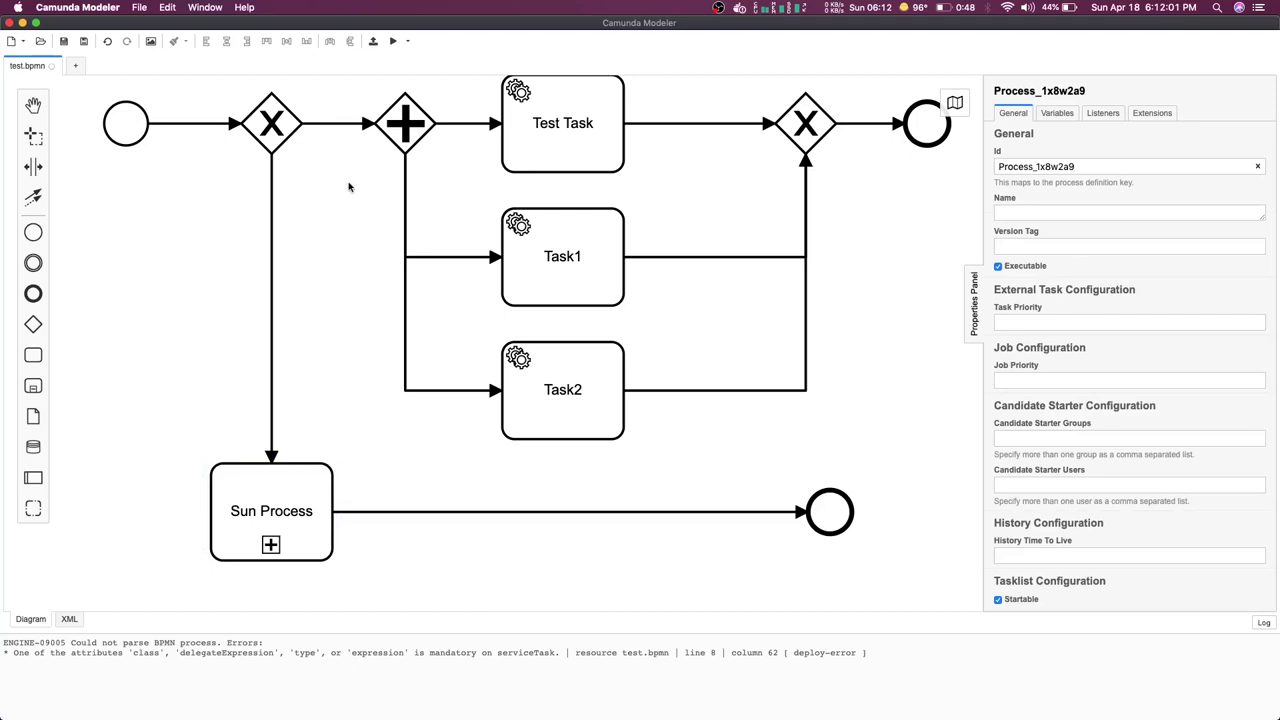
- Review the conditions on both flows leaving the first exclusive gateway, and follow the path through the three service tasks to its end event
{"action": "left_click", "coordinate": [318, 124]}
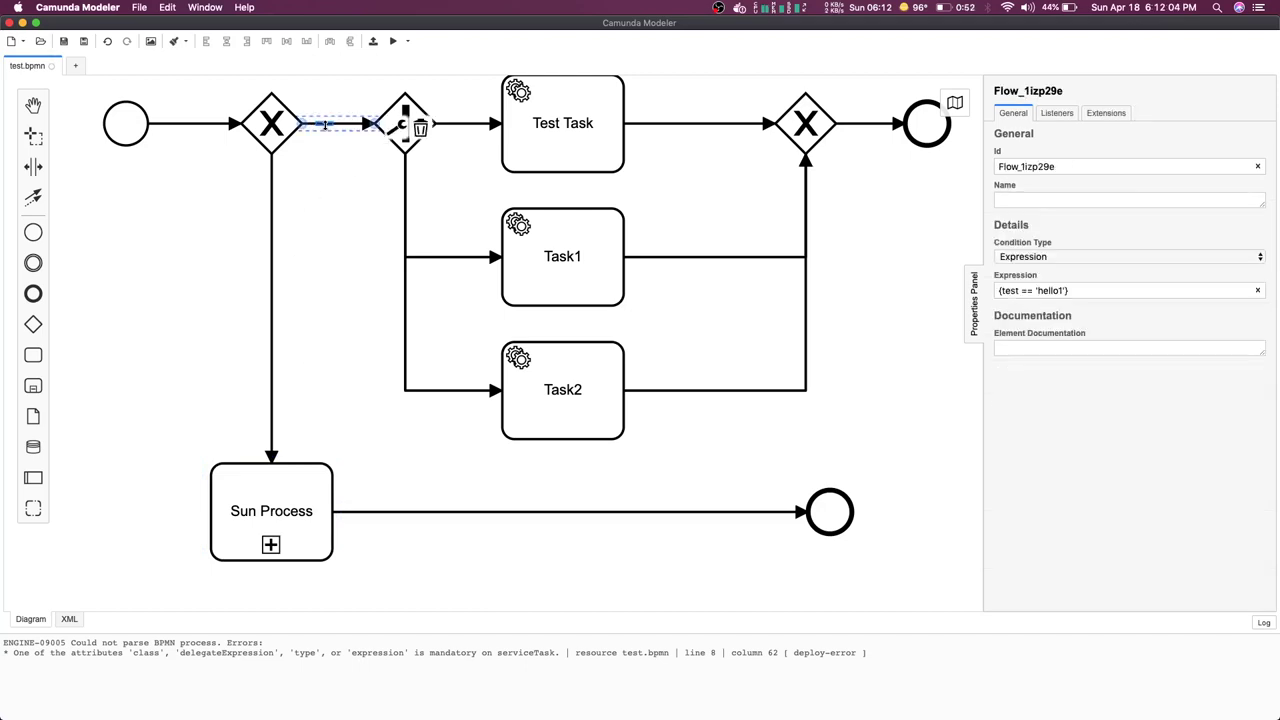
{"action": "left_click", "coordinate": [273, 234]}
{"action": "scroll", "coordinate": [340, 117], "scroll_direction": "up", "scroll_amount": 1}
{"action": "left_click", "coordinate": [335, 142]}
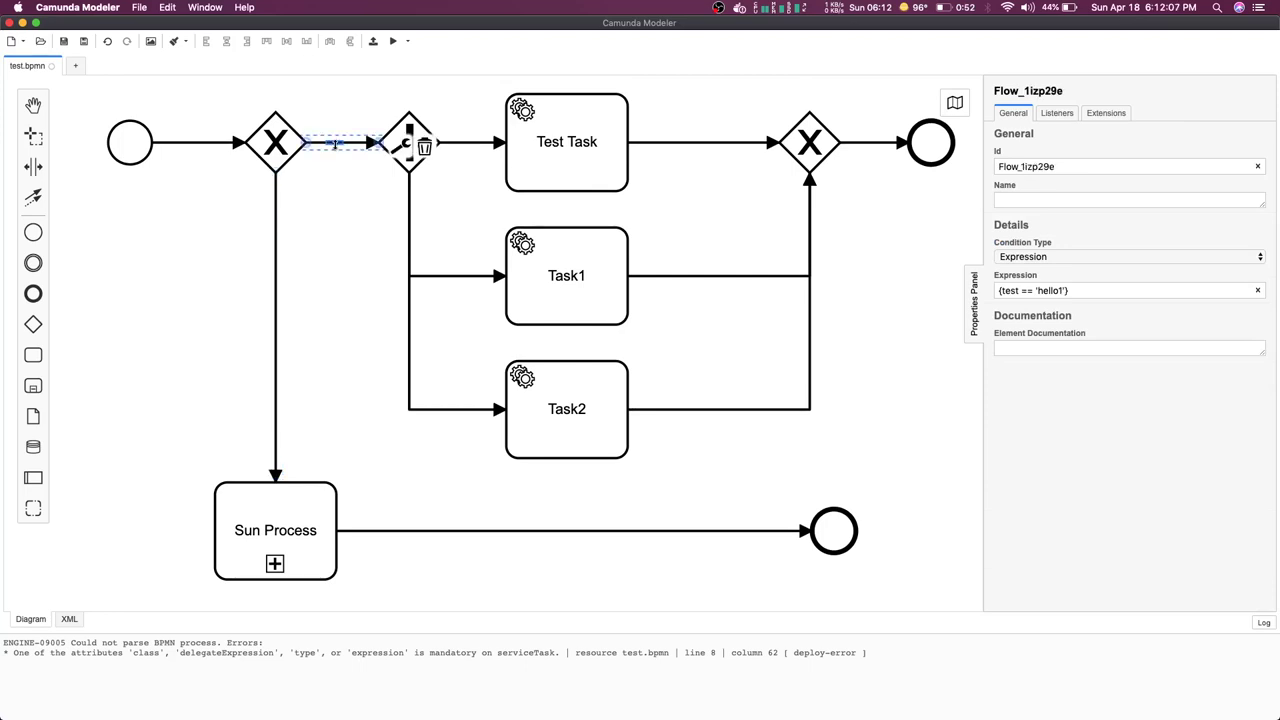
{"action": "left_click", "coordinate": [363, 291]}
{"action": "scroll", "coordinate": [366, 286], "scroll_direction": "right", "scroll_amount": 2}
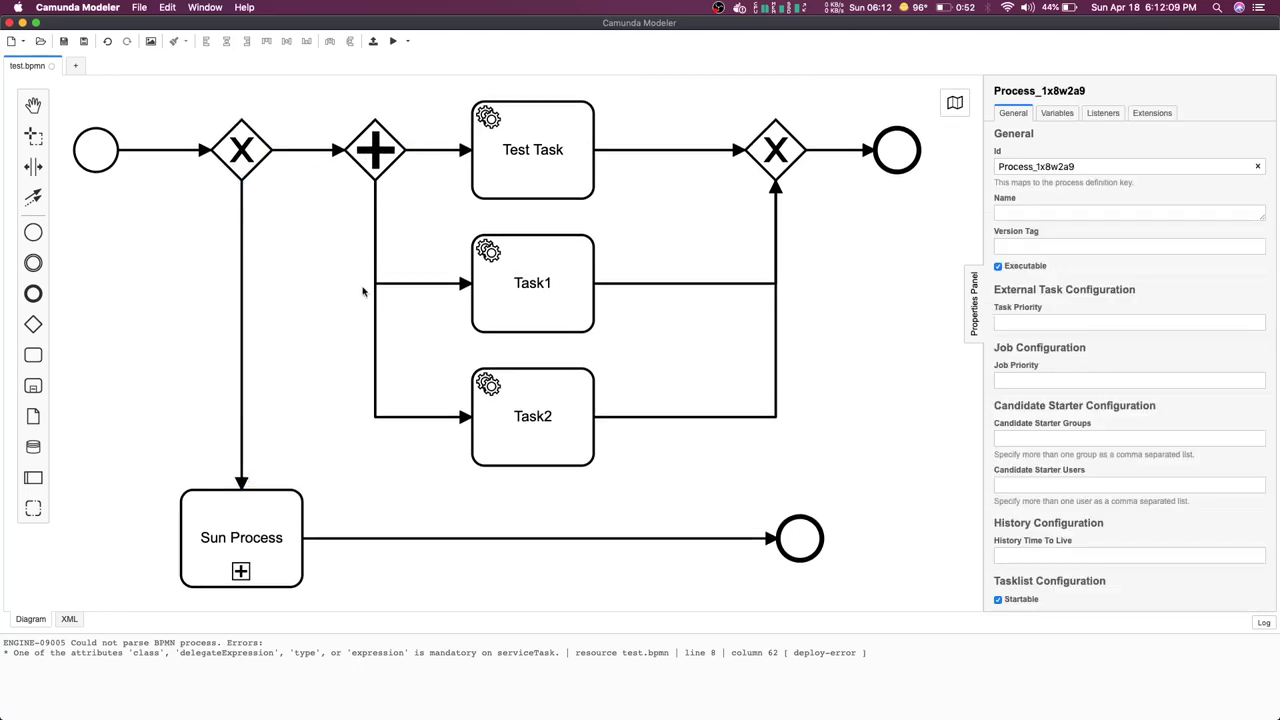
{"action": "left_click", "coordinate": [535, 115]}
{"action": "left_click", "coordinate": [525, 291]}
{"action": "left_click", "coordinate": [533, 419]}
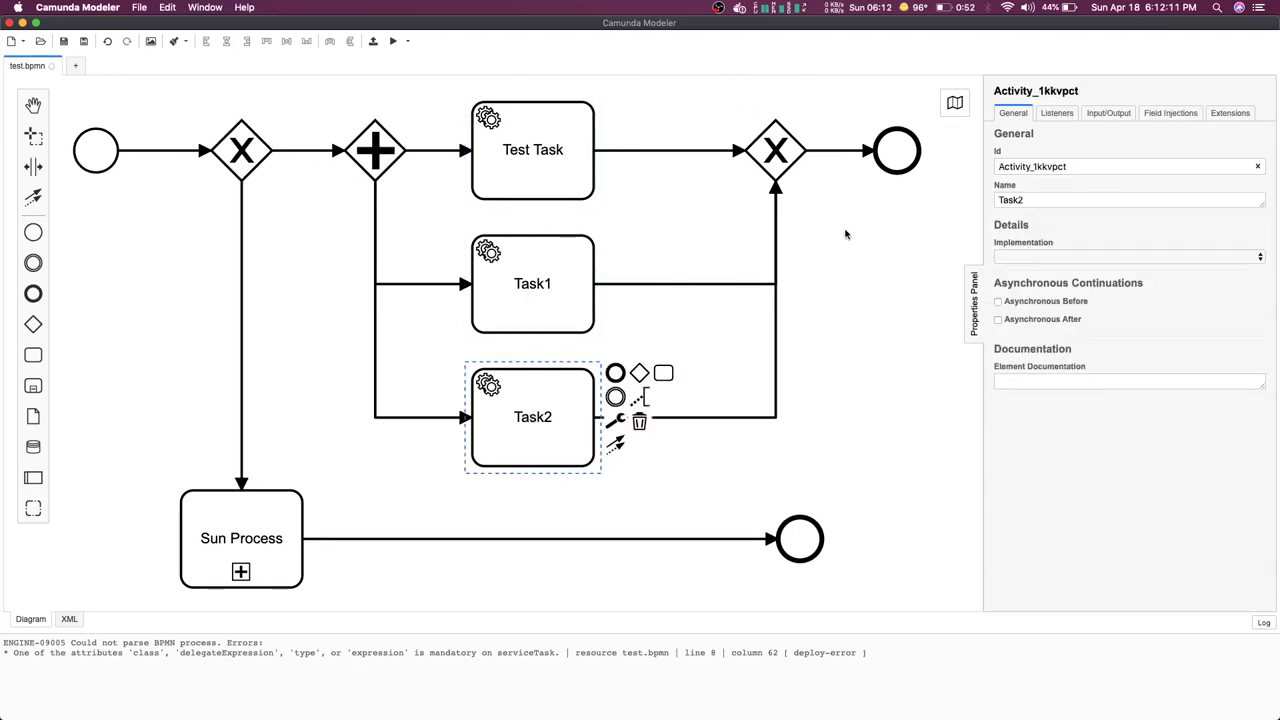
{"action": "left_click", "coordinate": [908, 155]}
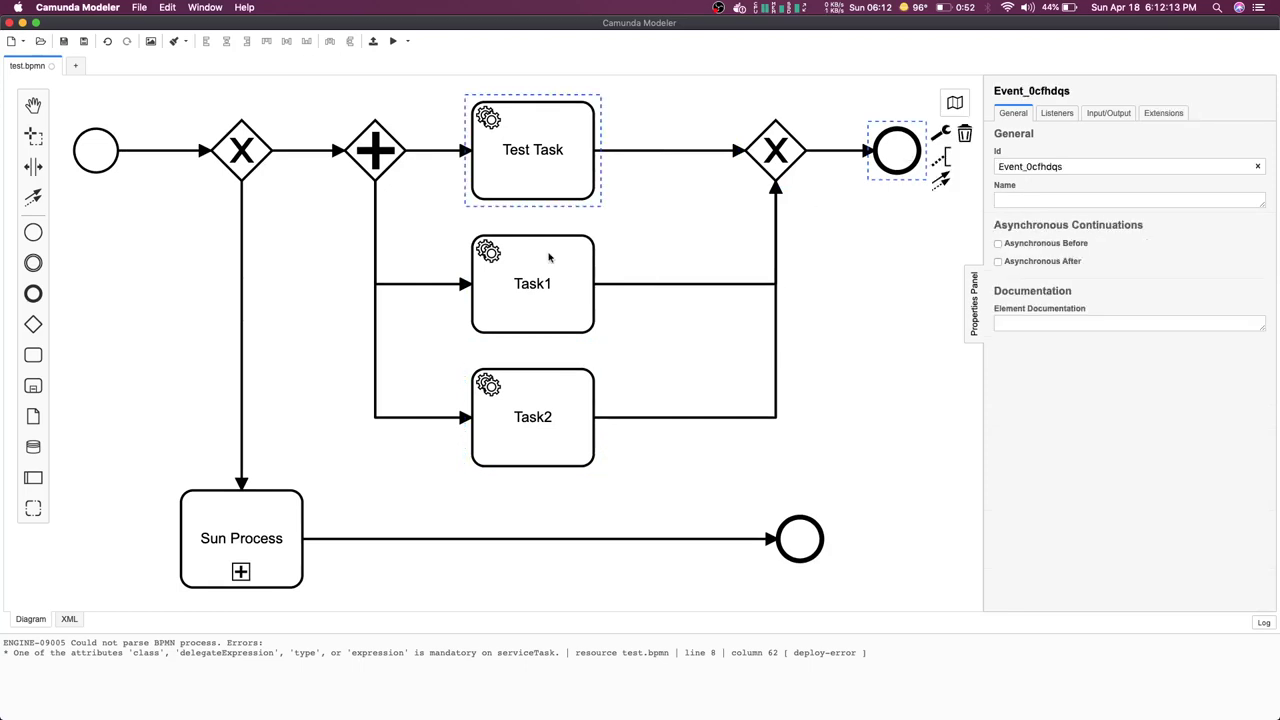
- Compare the first exclusive gateway with the parallel gateway and view the gateway types the parallel gateway can be changed to
{"action": "left_click", "coordinate": [256, 162]}
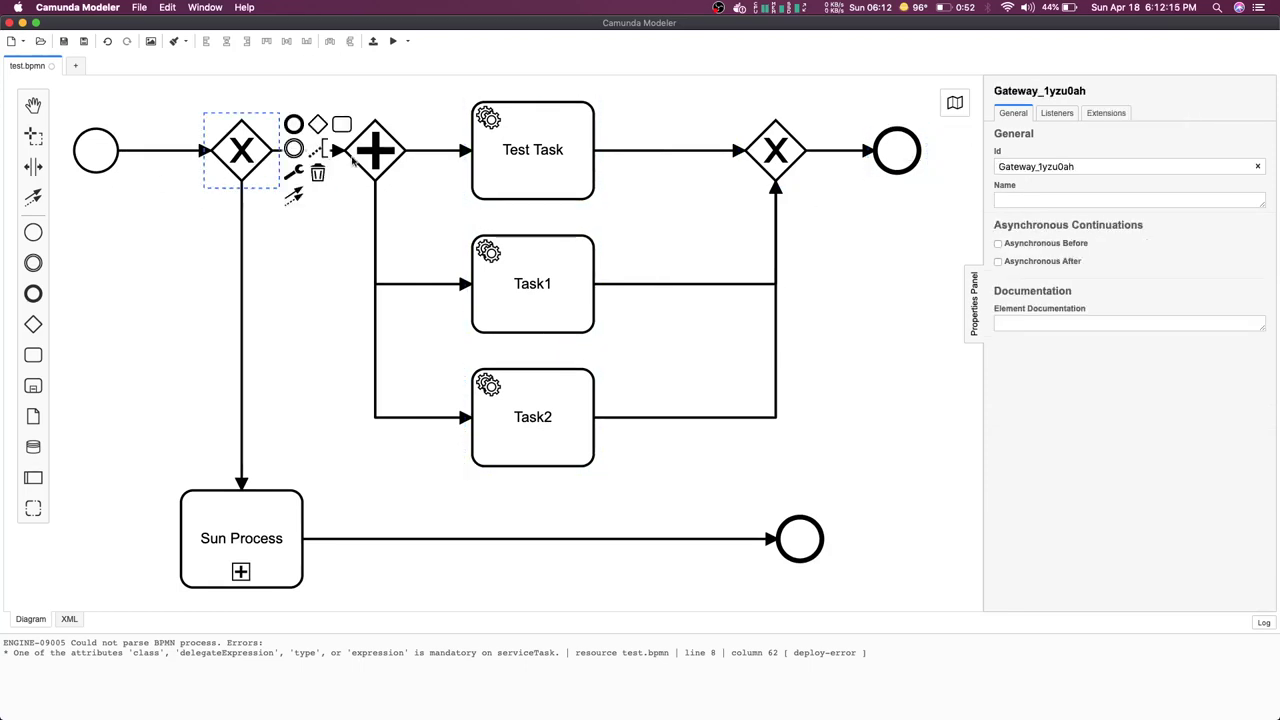
{"action": "left_click", "coordinate": [369, 162]}
{"action": "left_click", "coordinate": [429, 175]}
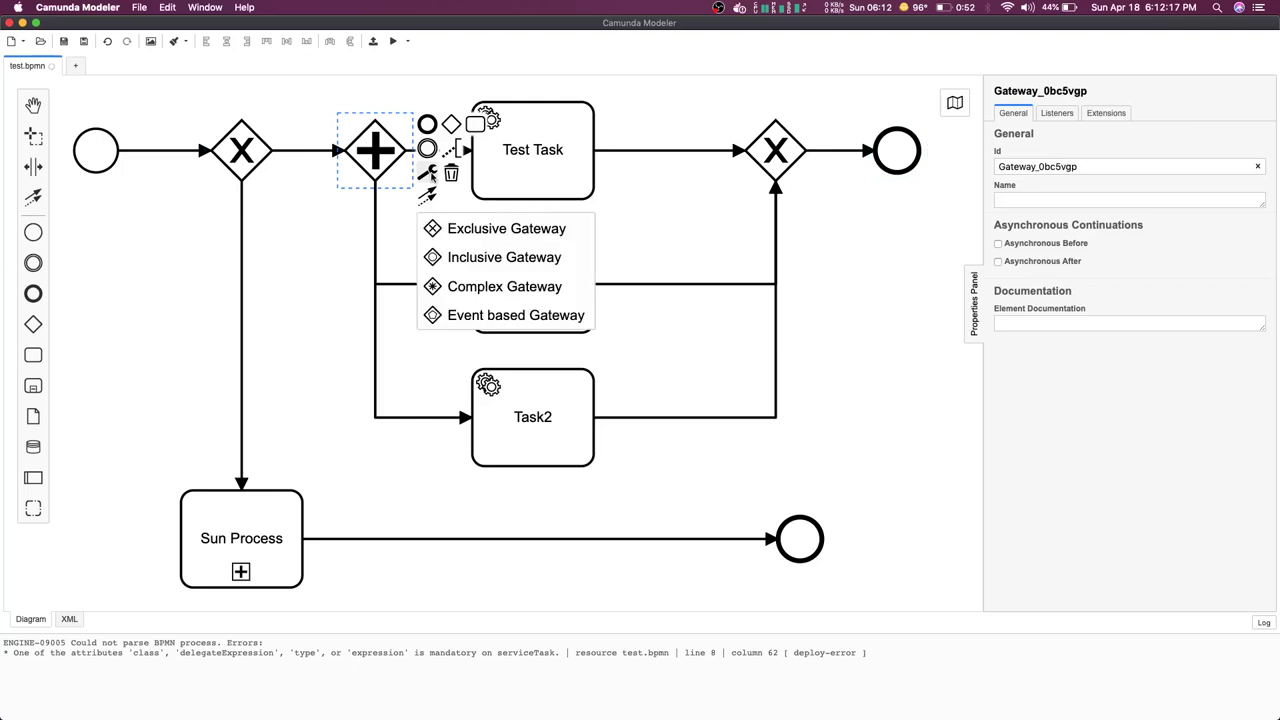
{"action": "left_click", "coordinate": [252, 156]}
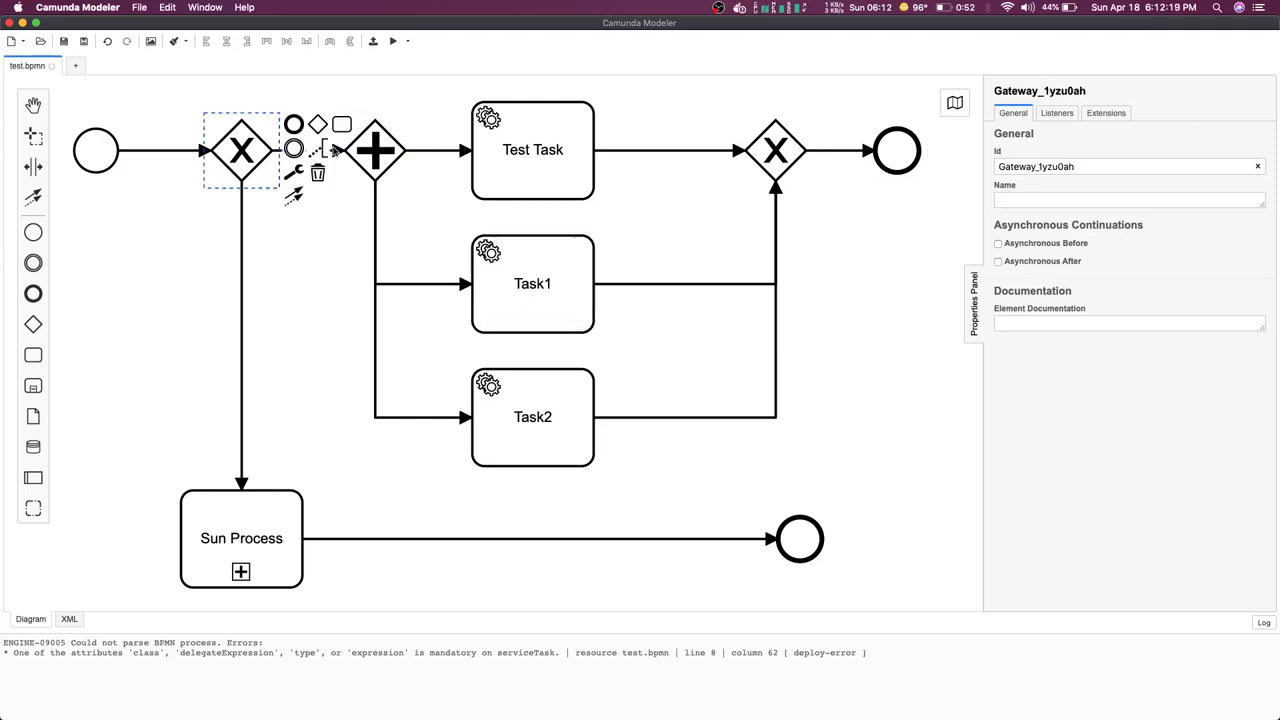
{"action": "left_click", "coordinate": [393, 153]}
{"action": "left_click", "coordinate": [429, 173]}
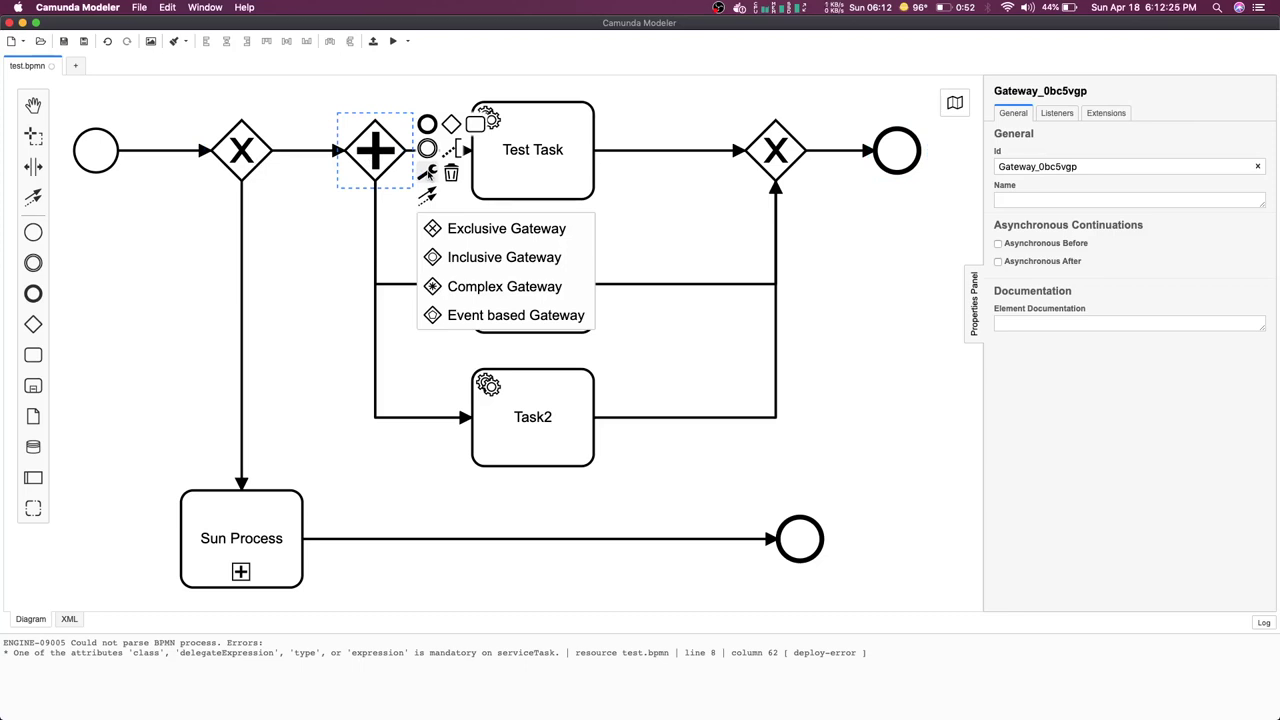
{"action": "left_click", "coordinate": [191, 332]}
- Switch to Camunda's BPMN reference page in the browser and examine the Data-based Exclusive Gateways example under Gateways
{"action": "scroll", "coordinate": [196, 325], "scroll_direction": "down", "scroll_amount": 2}
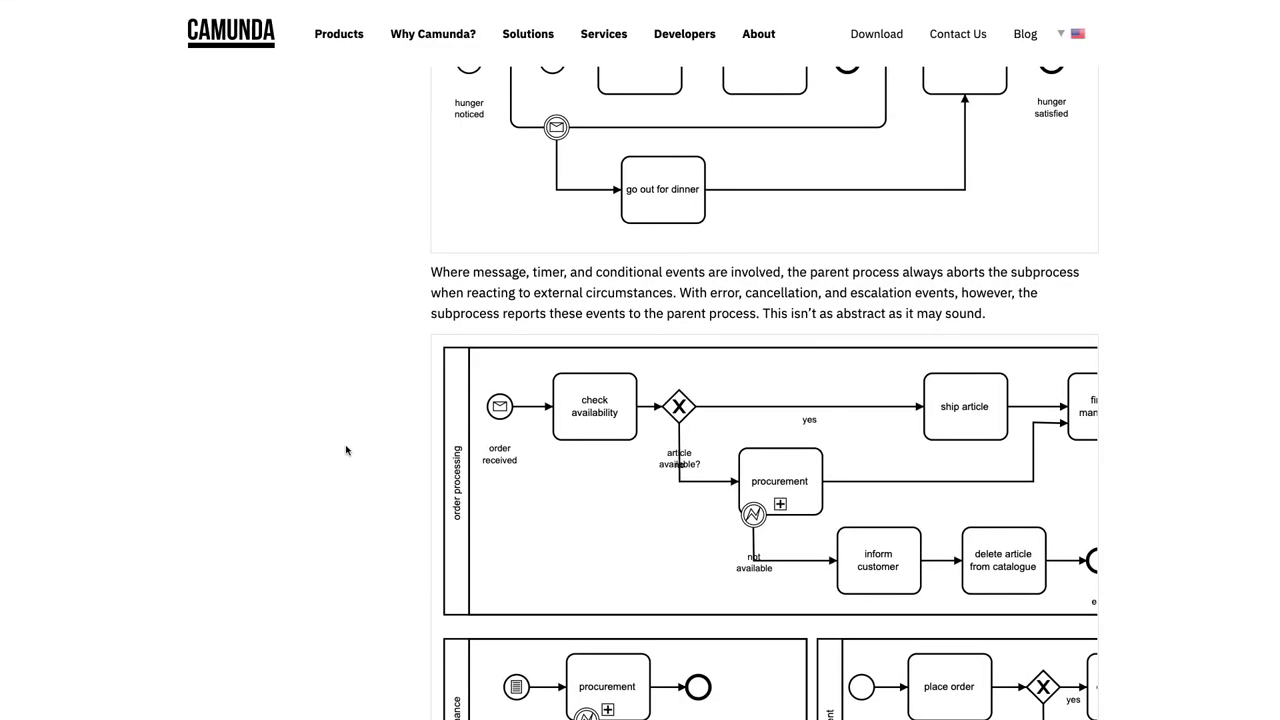
{"action": "scroll", "coordinate": [346, 450], "scroll_direction": "down", "scroll_amount": 15}
{"action": "scroll", "coordinate": [346, 450], "scroll_direction": "up", "scroll_amount": 4}
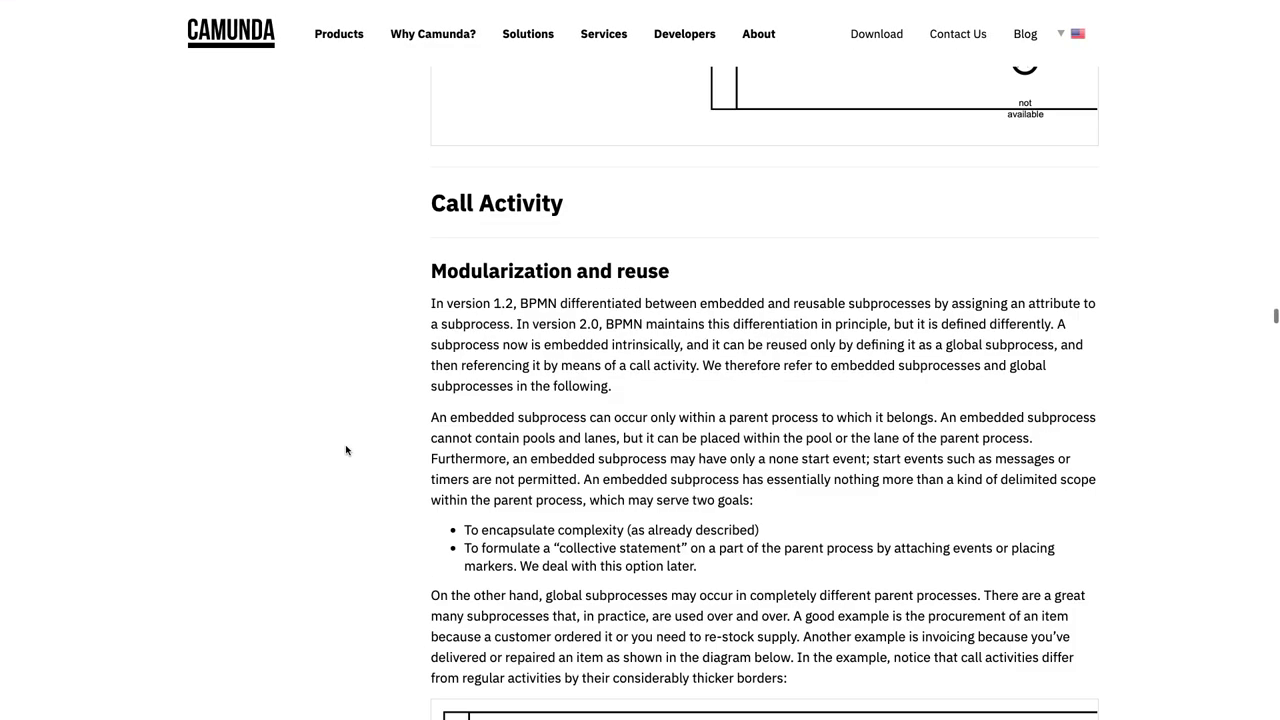
{"action": "scroll", "coordinate": [346, 450], "scroll_direction": "up", "scroll_amount": 1}
{"action": "scroll", "coordinate": [346, 450], "scroll_direction": "down", "scroll_amount": 15}
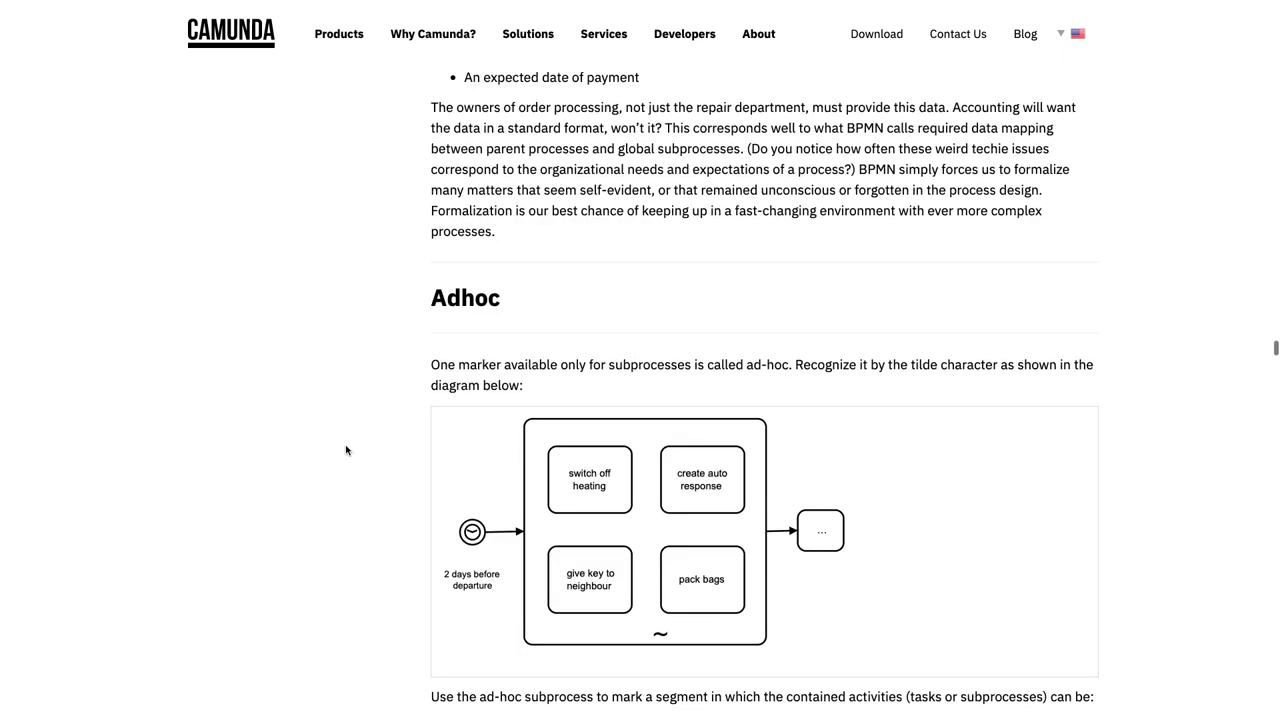
{"action": "scroll", "coordinate": [346, 450], "scroll_direction": "down", "scroll_amount": 15}
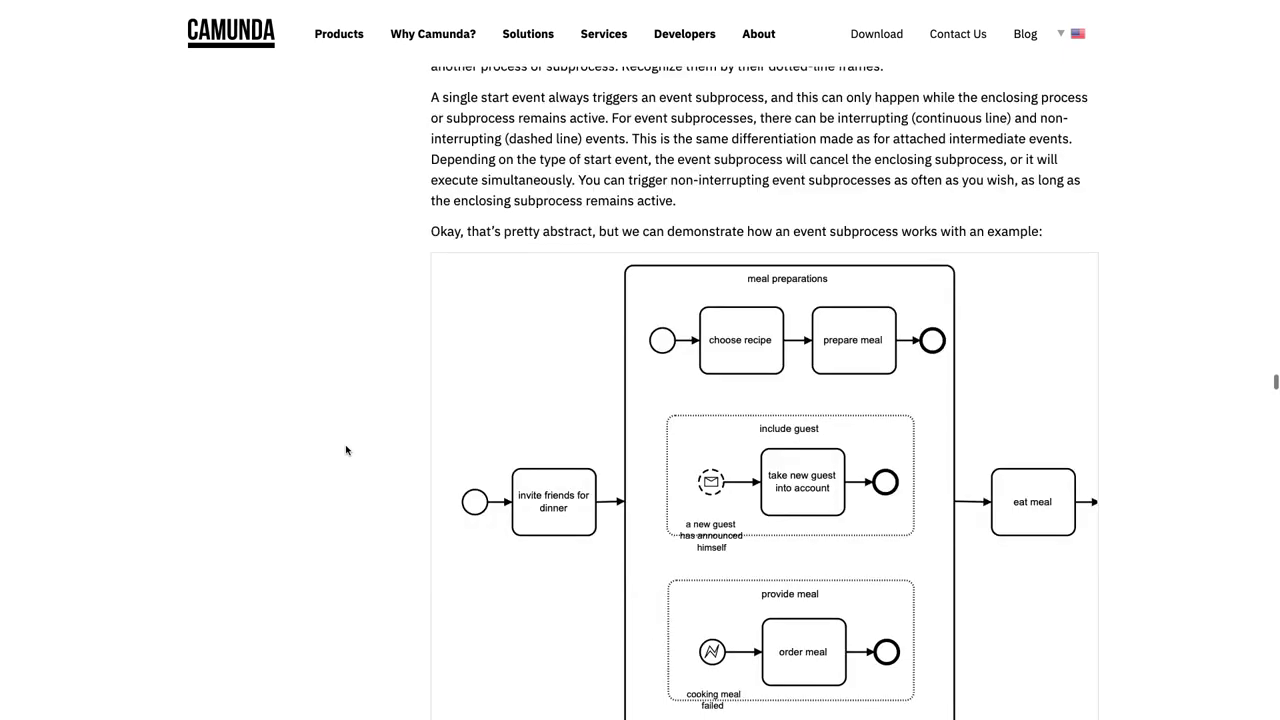
{"action": "scroll", "coordinate": [346, 450], "scroll_direction": "down", "scroll_amount": 2}
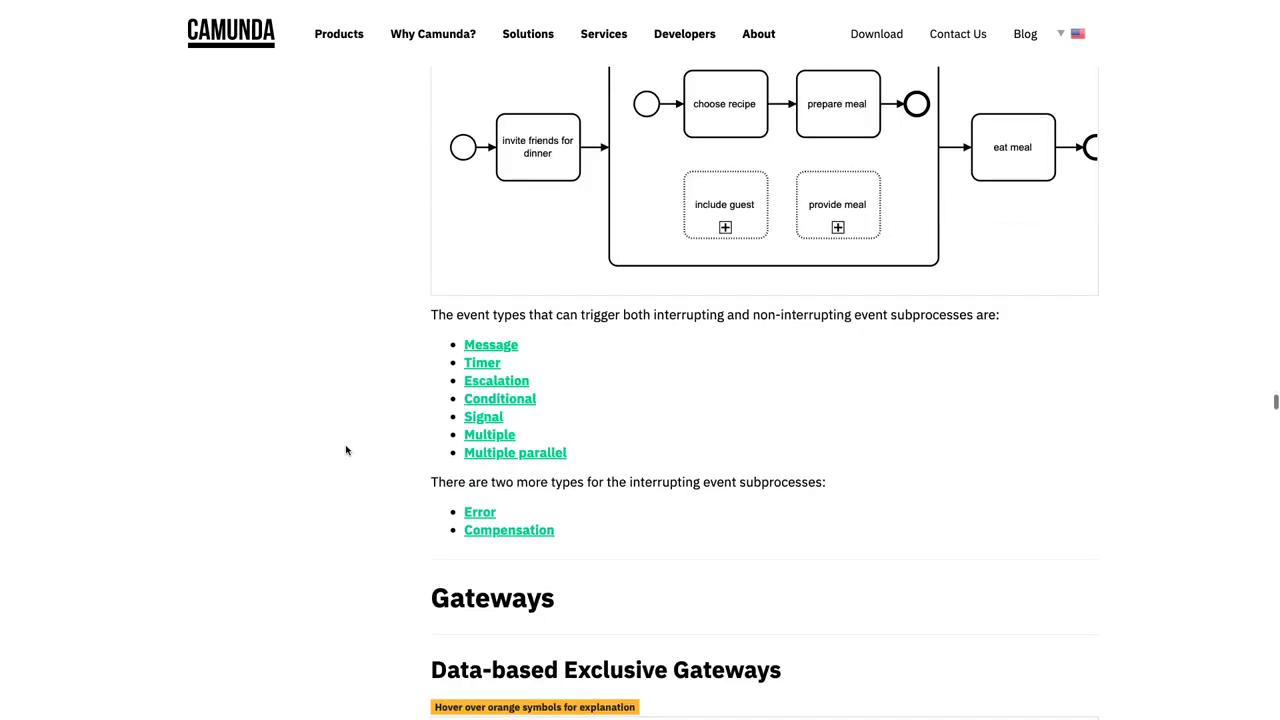
{"action": "scroll", "coordinate": [346, 450], "scroll_direction": "down", "scroll_amount": 3}
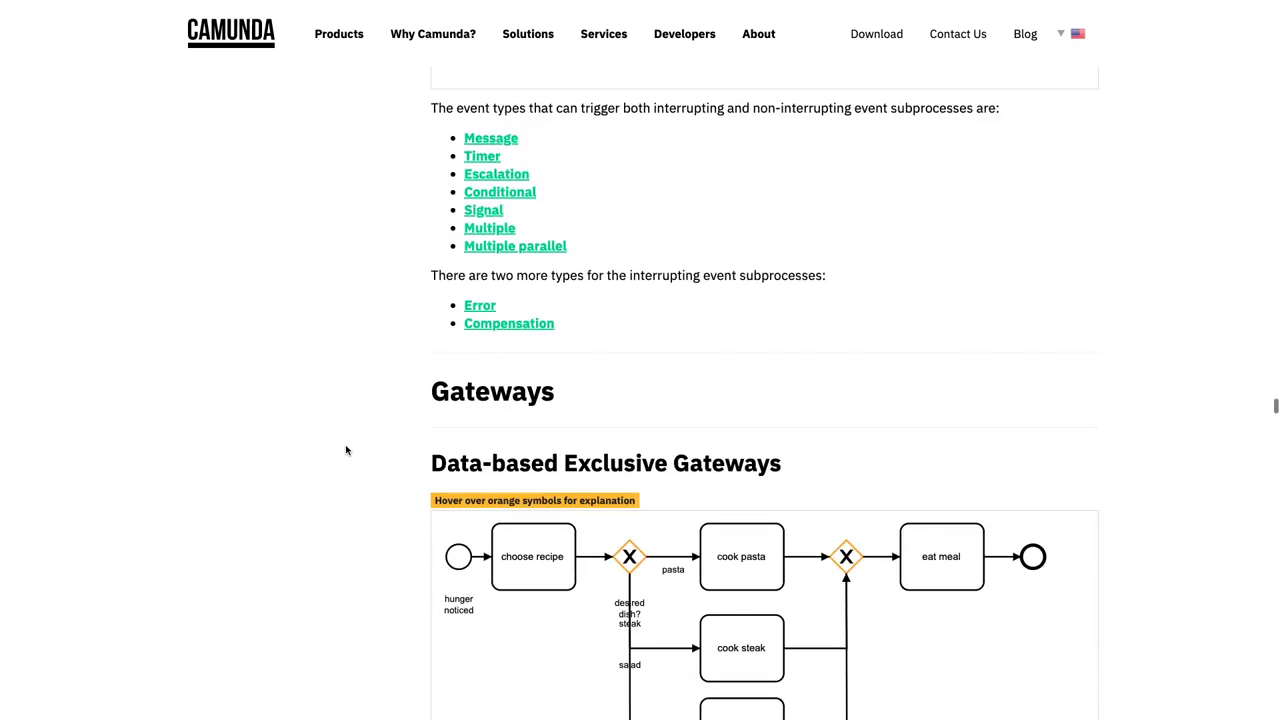
{"action": "scroll", "coordinate": [346, 450], "scroll_direction": "down", "scroll_amount": 3}
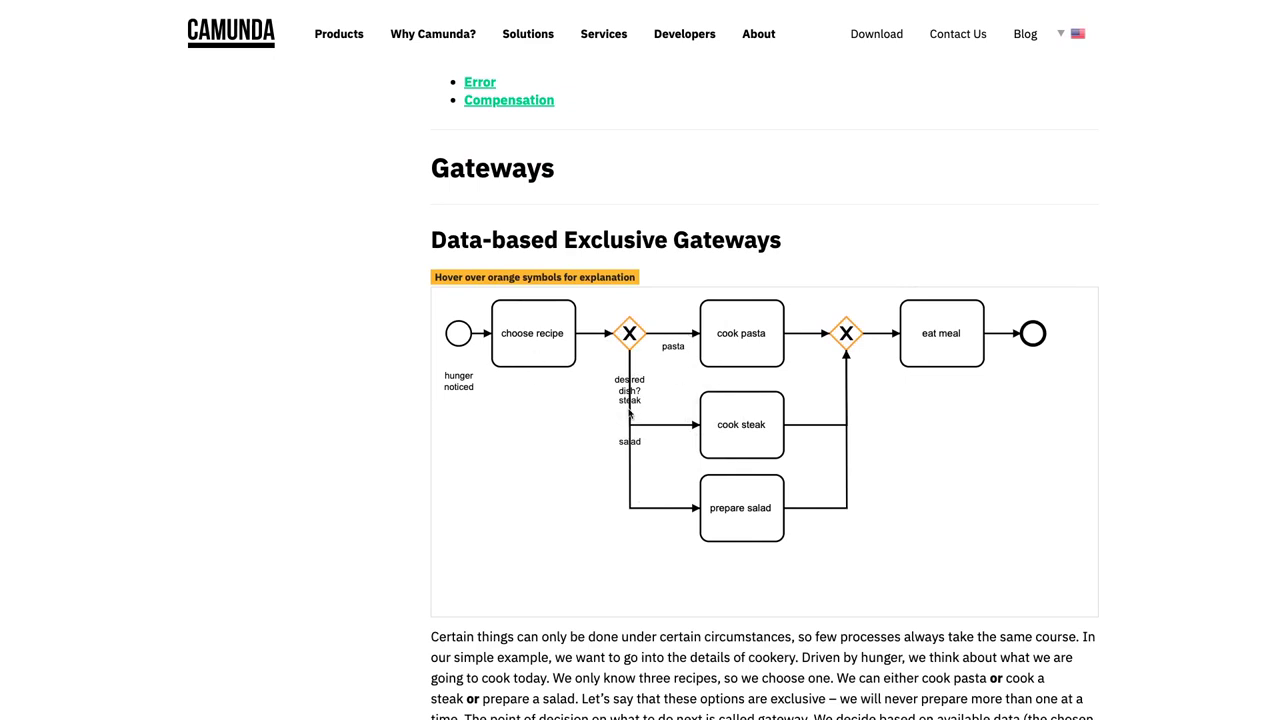
{"action": "scroll", "coordinate": [629, 413], "scroll_direction": "down", "scroll_amount": 2}
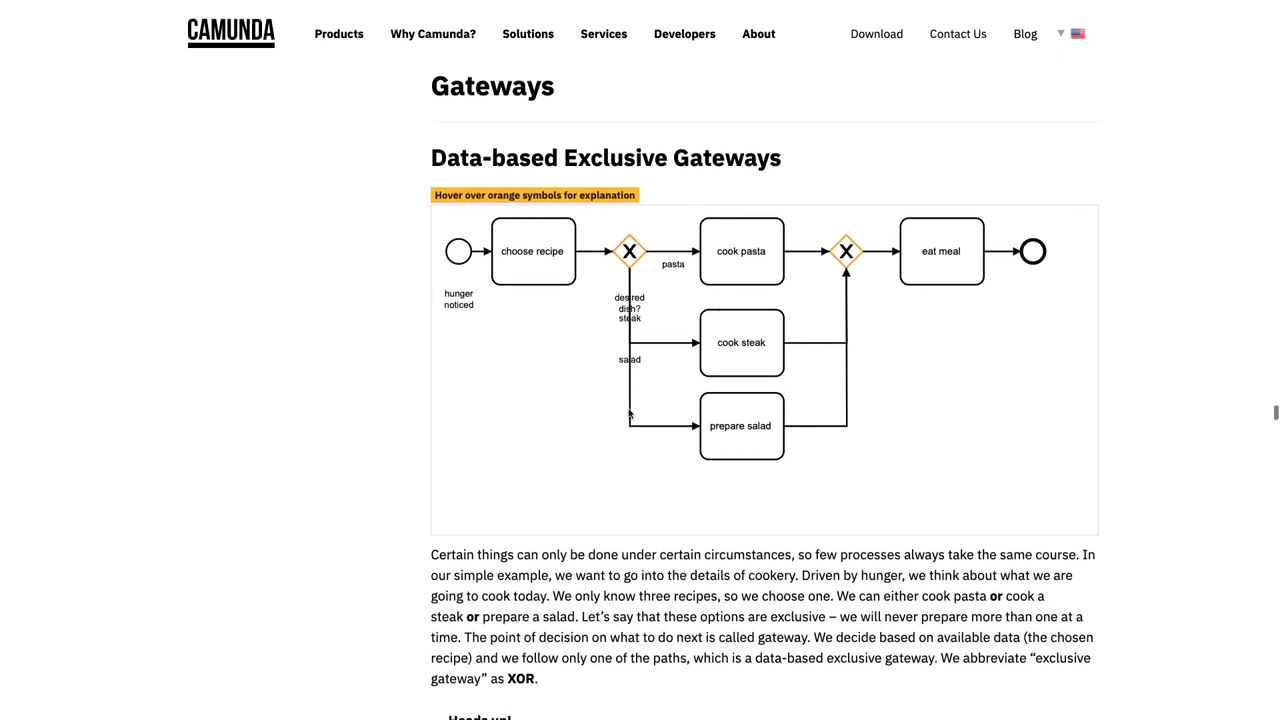
- Examine the Parallel Gateways section, comparing where "prepare salad" sits in the sequential diagram and in the parallel diagram
{"action": "scroll", "coordinate": [629, 413], "scroll_direction": "down", "scroll_amount": 13}
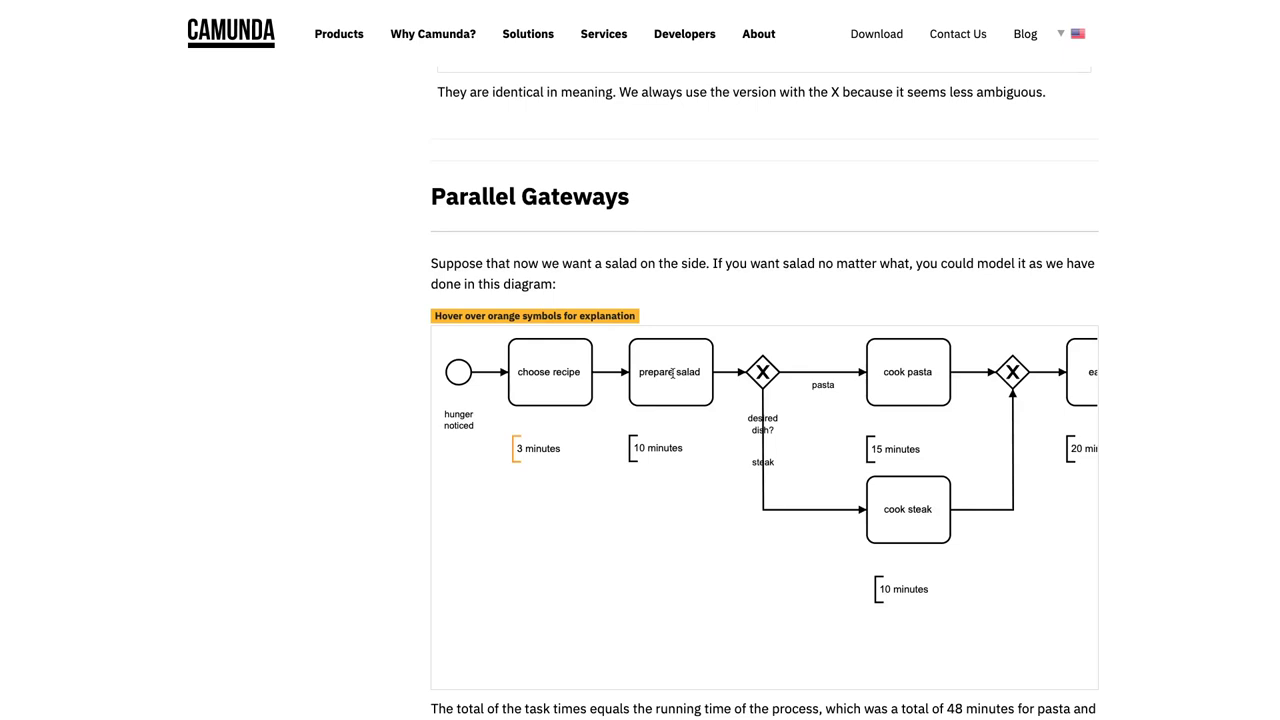
{"action": "scroll", "coordinate": [672, 373], "scroll_direction": "right", "scroll_amount": 3}
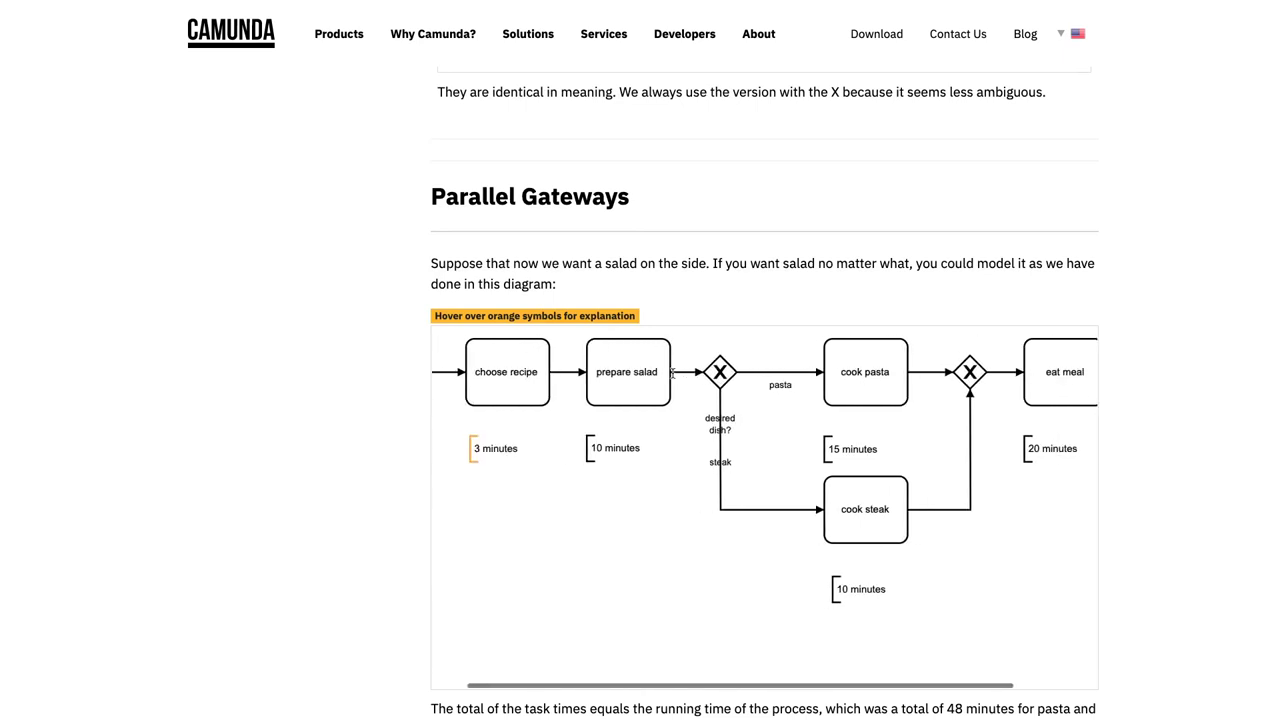
{"action": "triple_click", "coordinate": [631, 372]}
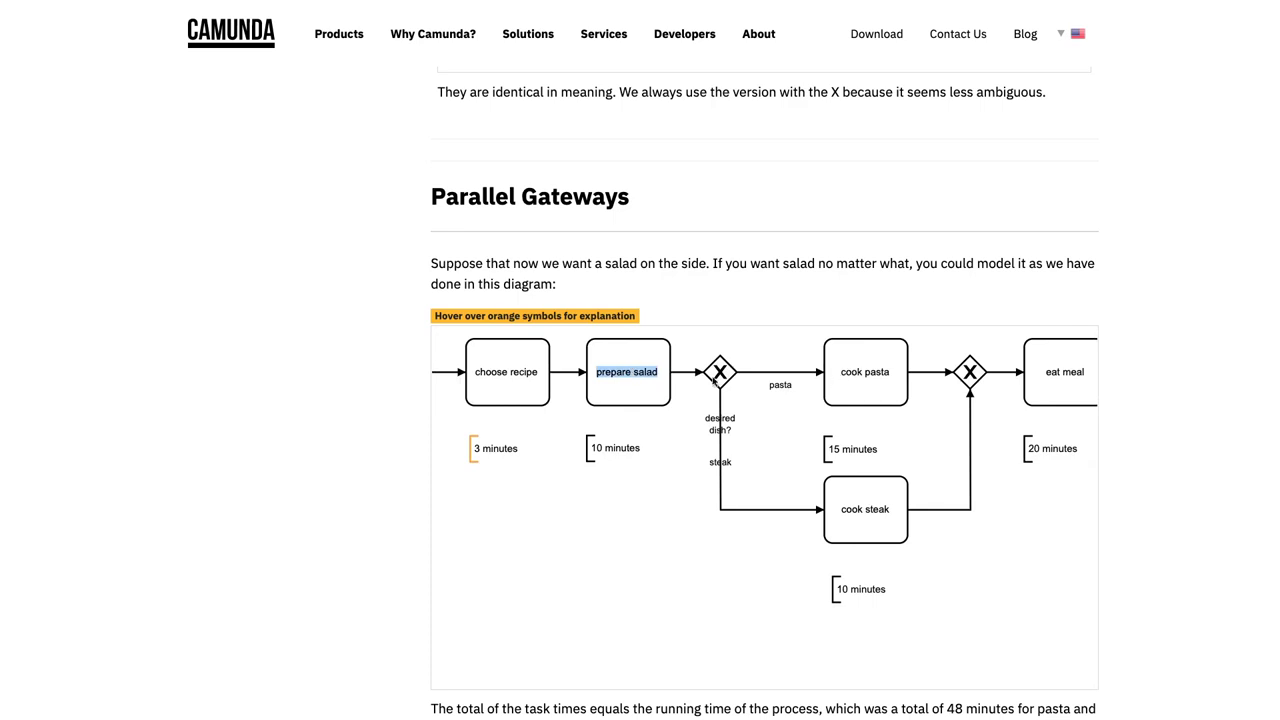
{"action": "scroll", "coordinate": [722, 376], "scroll_direction": "down", "scroll_amount": 7}
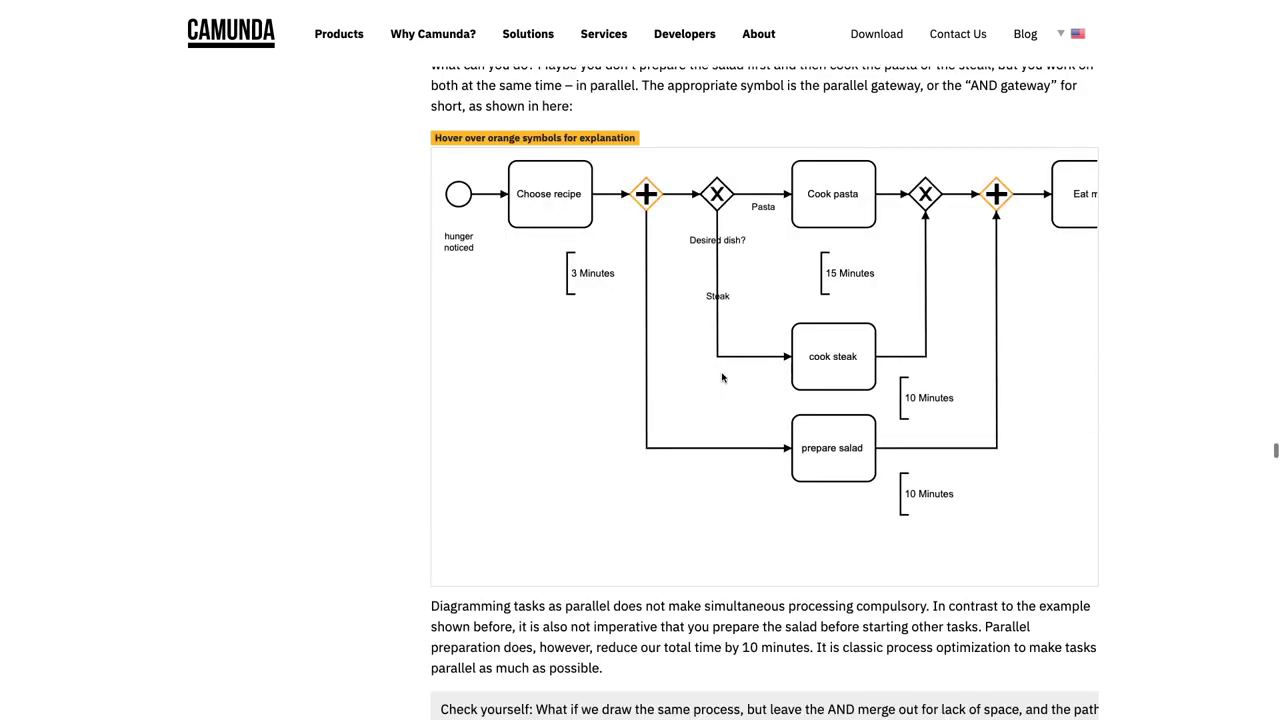
{"action": "scroll", "coordinate": [650, 280], "scroll_direction": "up", "scroll_amount": 1}
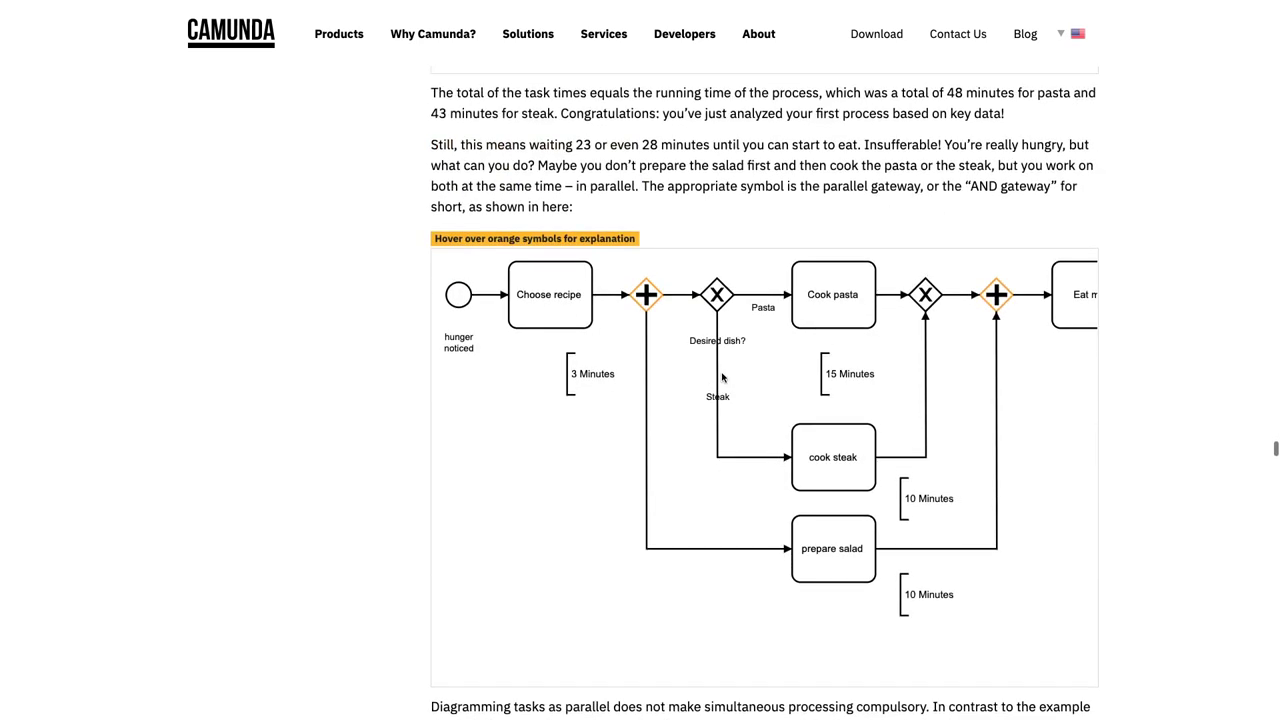
{"action": "triple_click", "coordinate": [838, 546]}
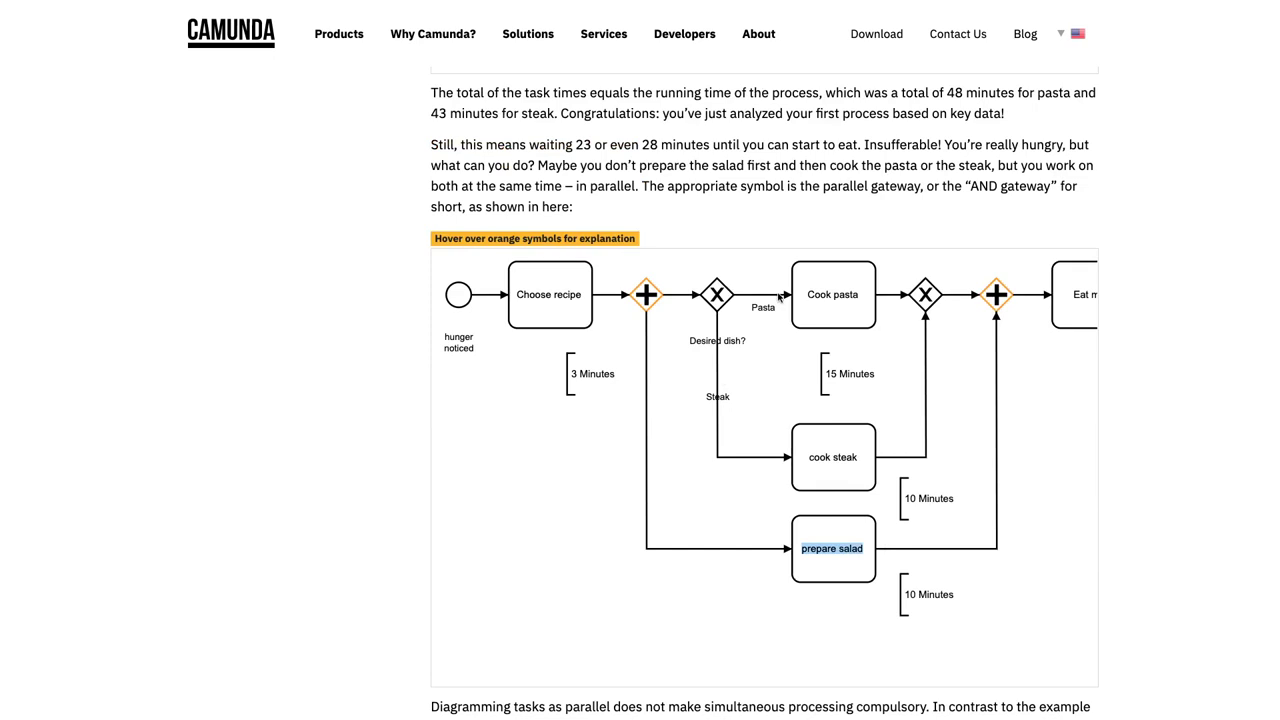
{"action": "scroll", "coordinate": [725, 383], "scroll_direction": "right", "scroll_amount": 2}
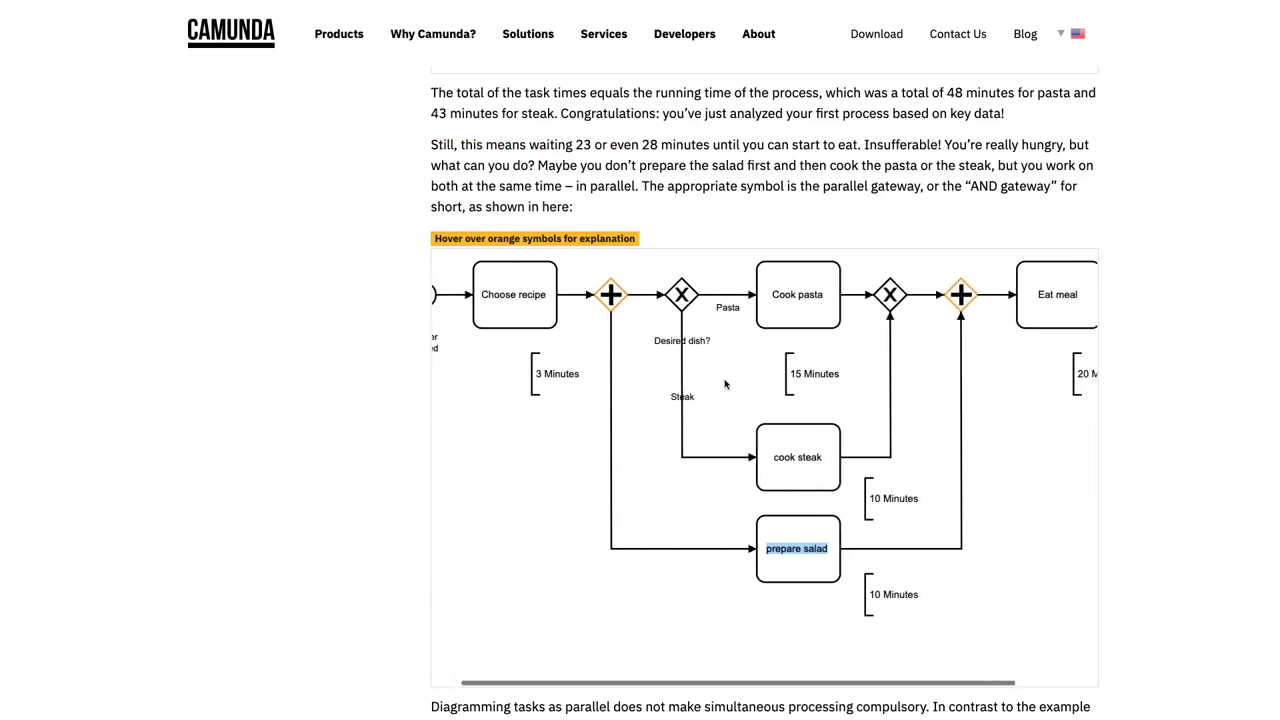